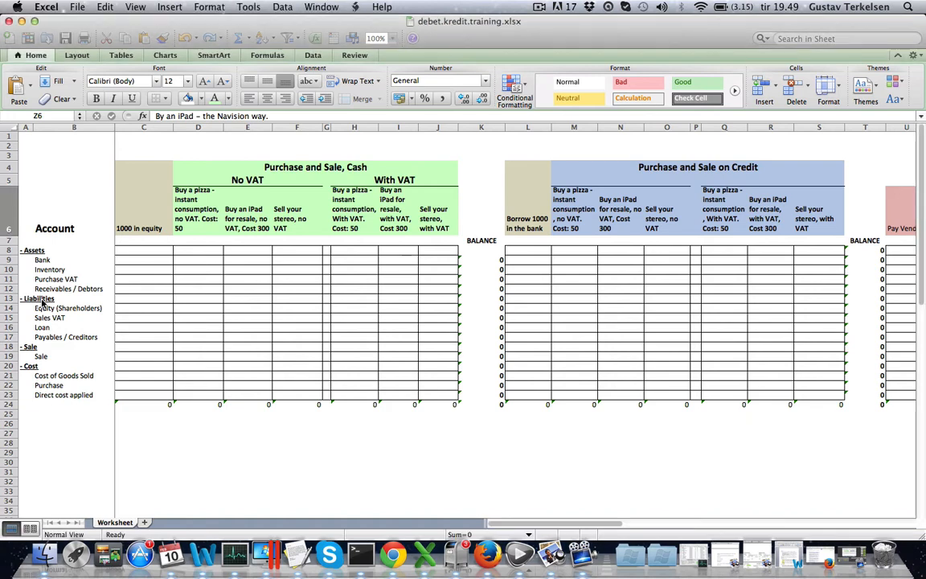
# Review the account list's structure: the liability accounts, the Sale and Cost groups in rows 18–23, and the Assets and Liabilities groups in rows 8–17.
pyautogui.click(41, 301)
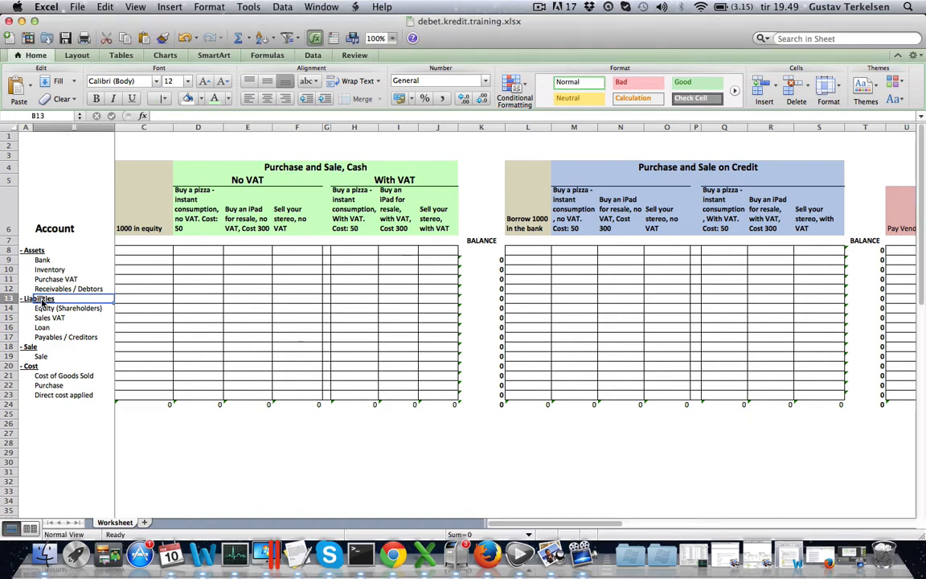
pyautogui.click(41, 309)
pyautogui.click(41, 318)
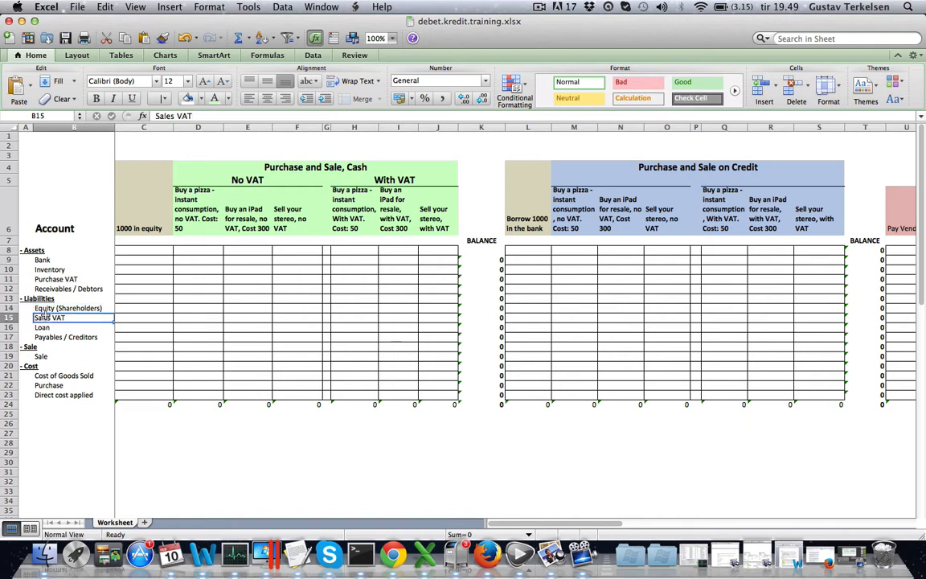
pyautogui.click(42, 327)
pyautogui.click(48, 337)
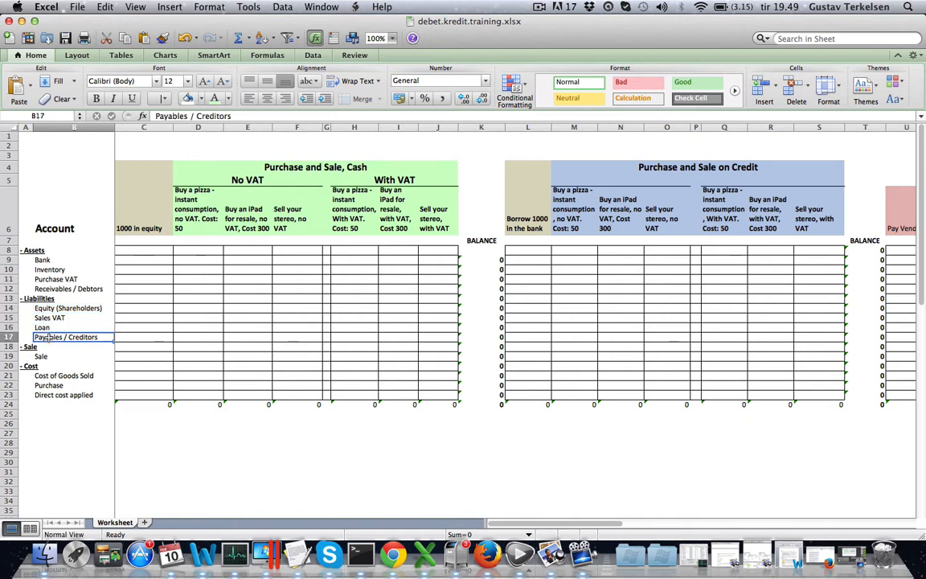
pyautogui.moveTo(30, 347); pyautogui.dragTo(69, 395)
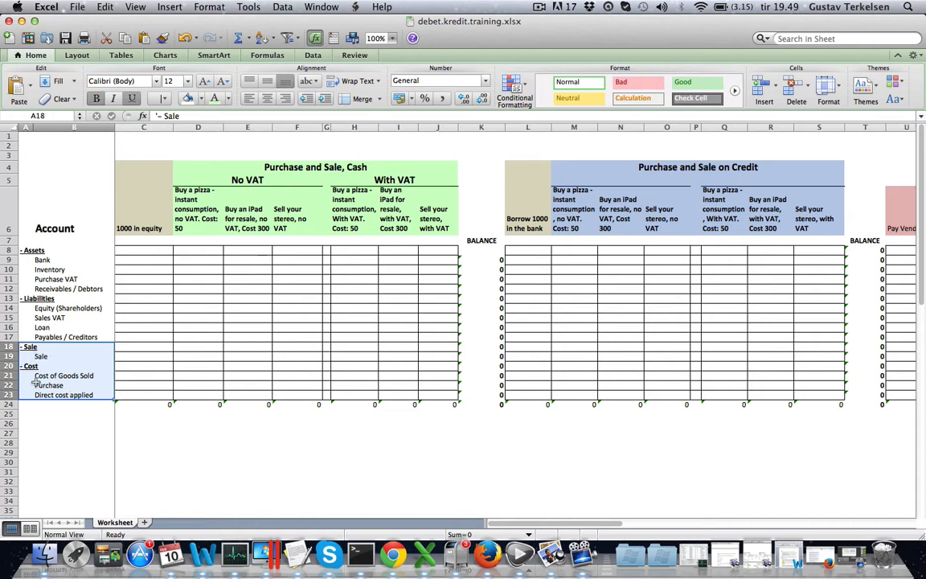
pyautogui.click(38, 258)
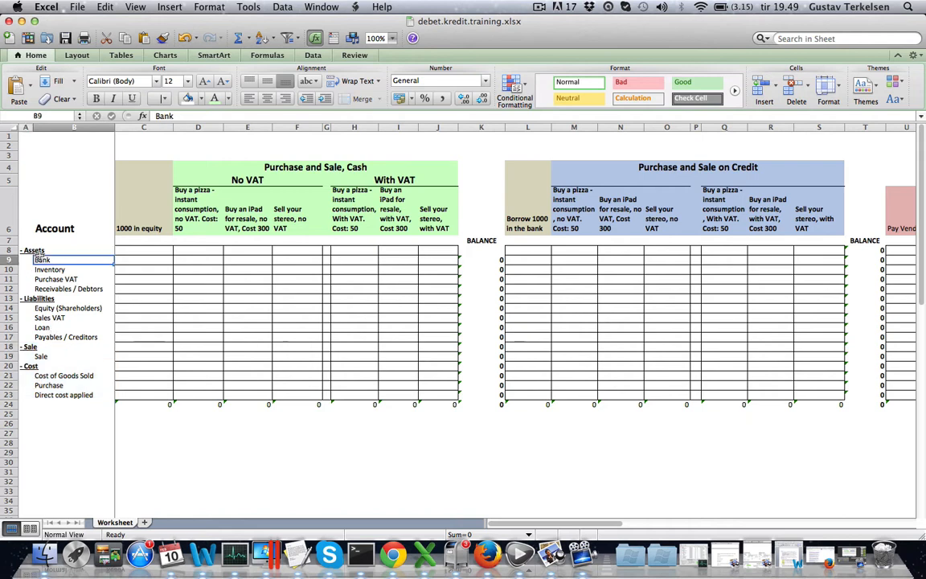
pyautogui.click(37, 251)
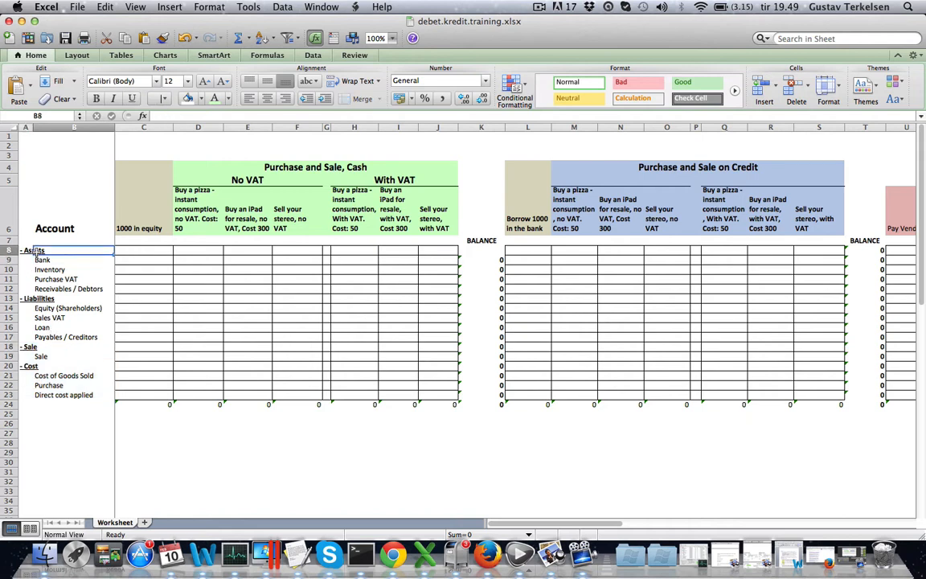
pyautogui.moveTo(24, 251); pyautogui.dragTo(78, 335)
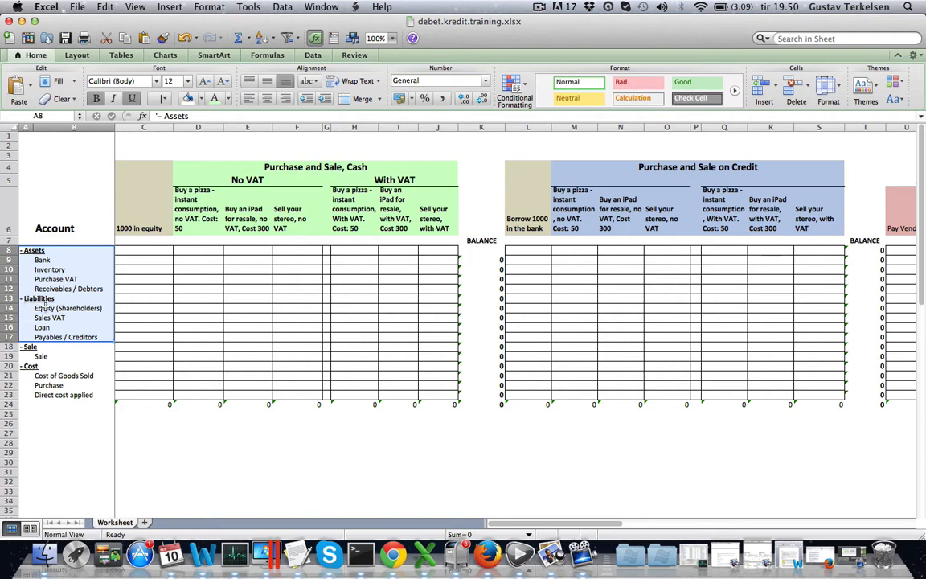
# Examine the accounts under the Assets heading one by one: Bank, Inventory, Purchase VAT and Receivables / Debtors.
pyautogui.click(41, 259)
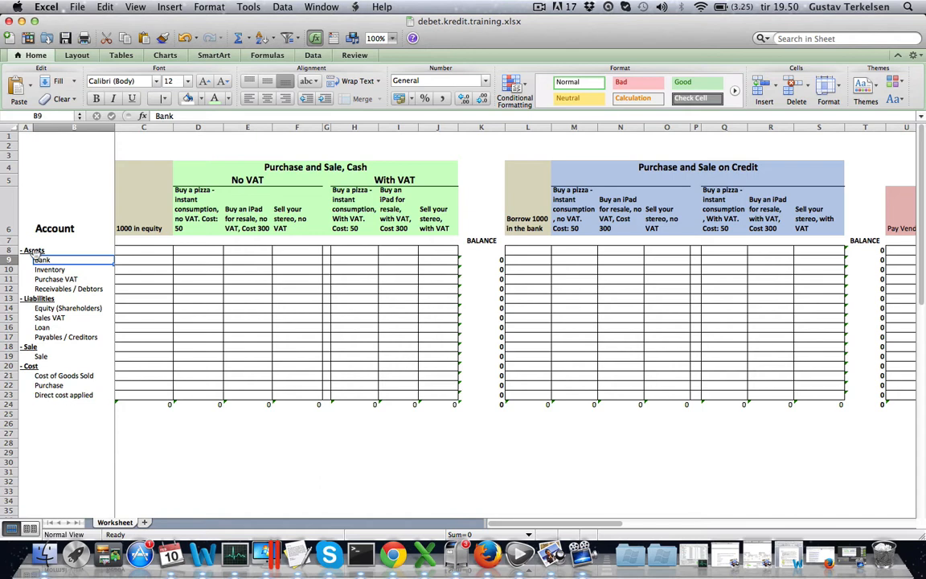
pyautogui.click(34, 251)
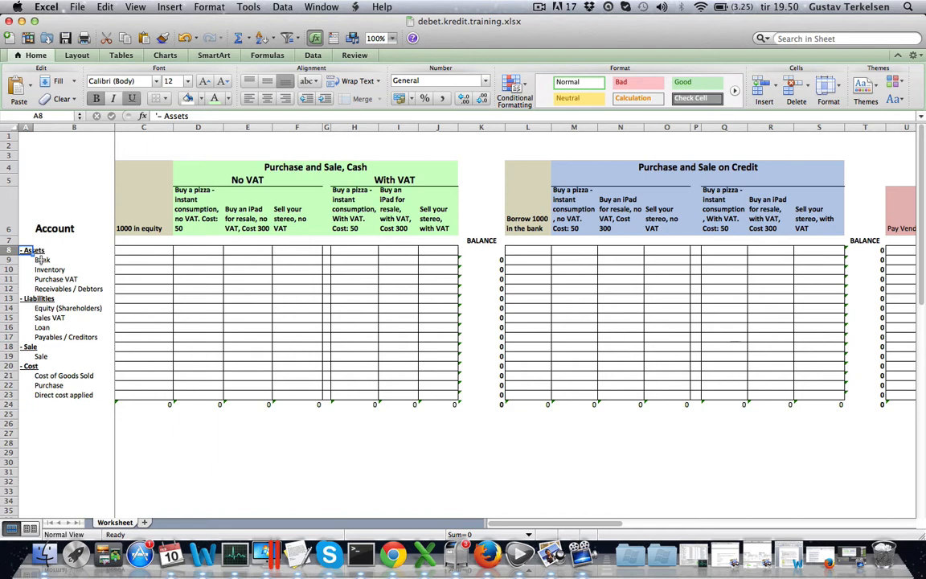
pyautogui.click(41, 259)
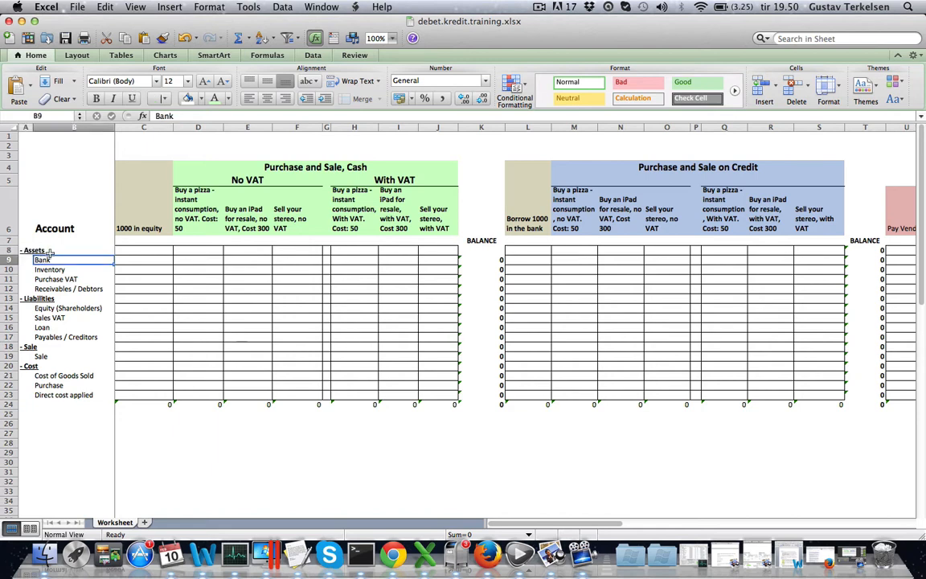
pyautogui.click(49, 269)
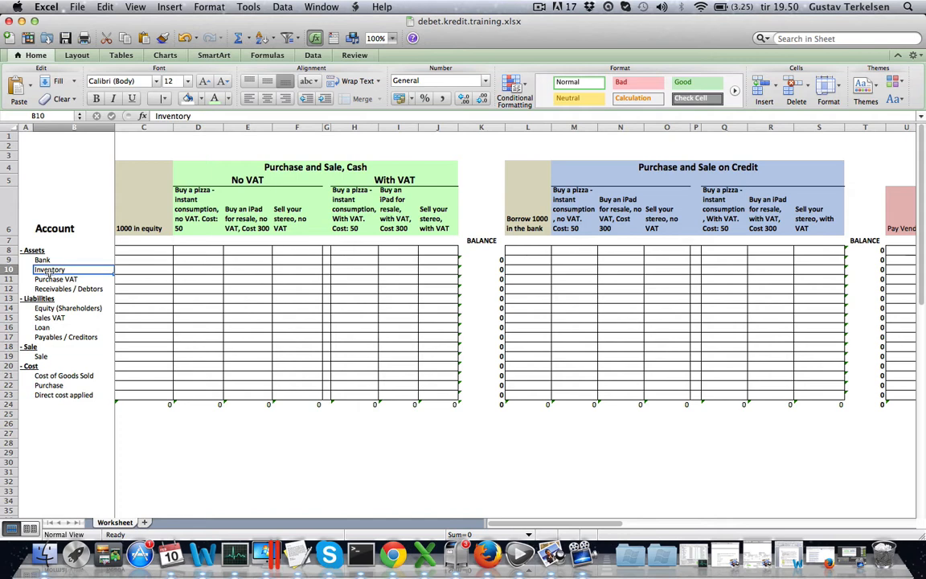
pyautogui.click(46, 260)
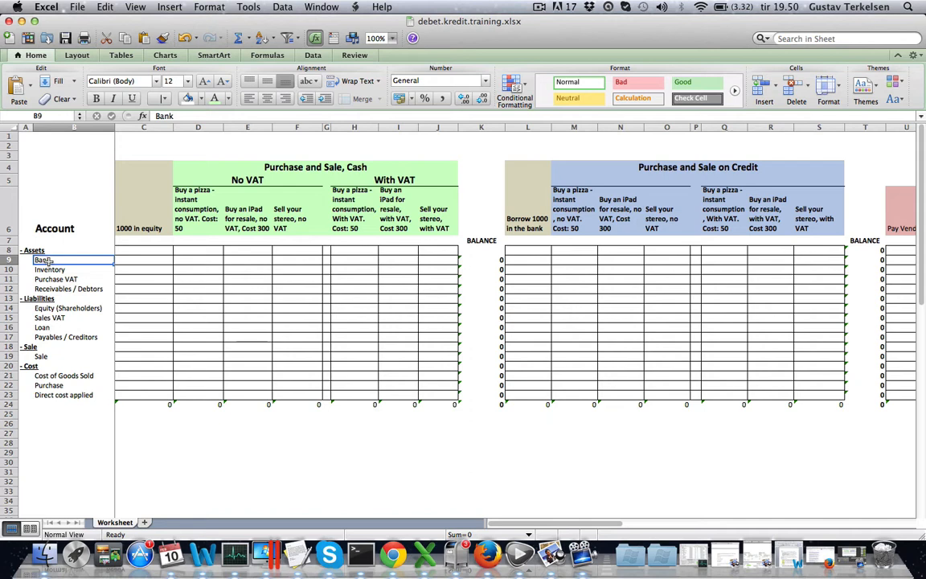
pyautogui.click(49, 271)
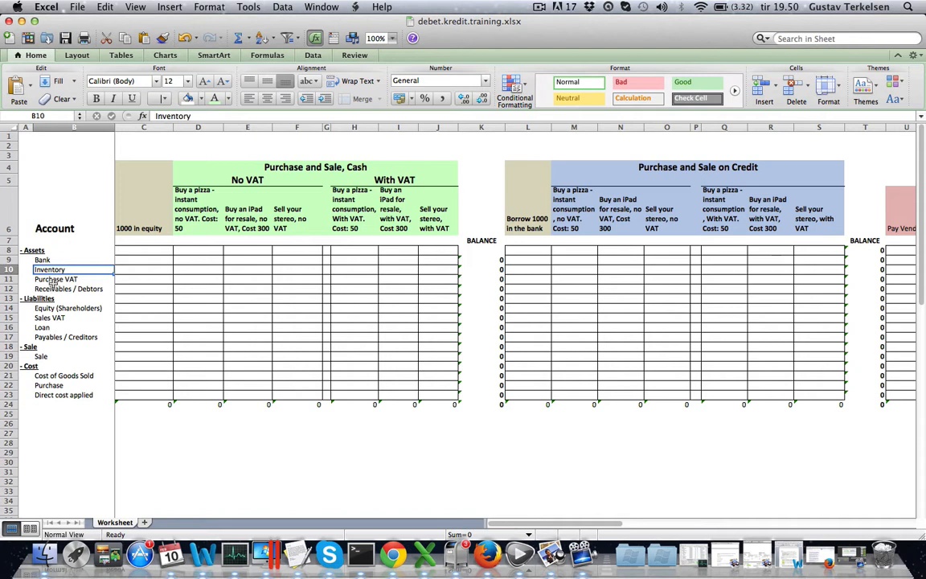
pyautogui.click(50, 288)
pyautogui.click(51, 277)
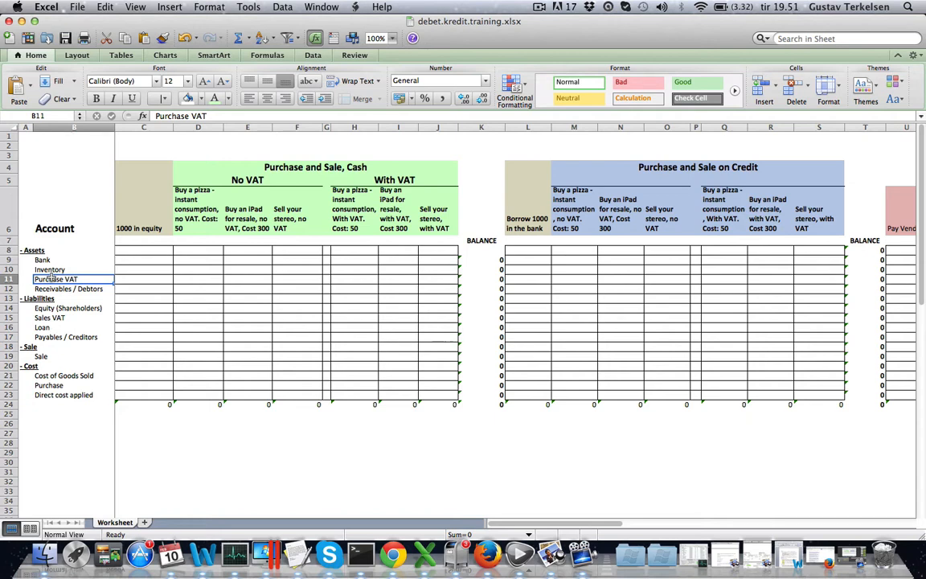
pyautogui.click(49, 290)
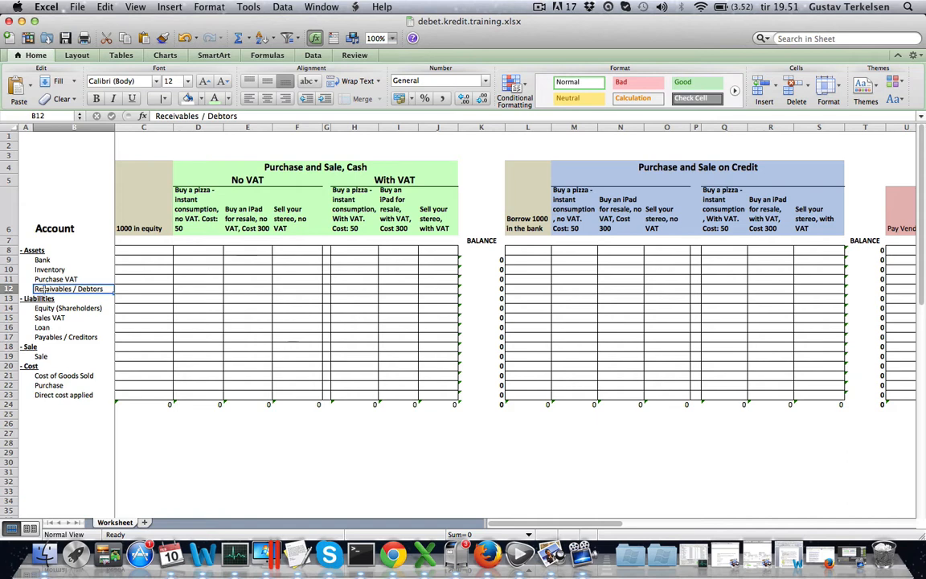
pyautogui.click(46, 279)
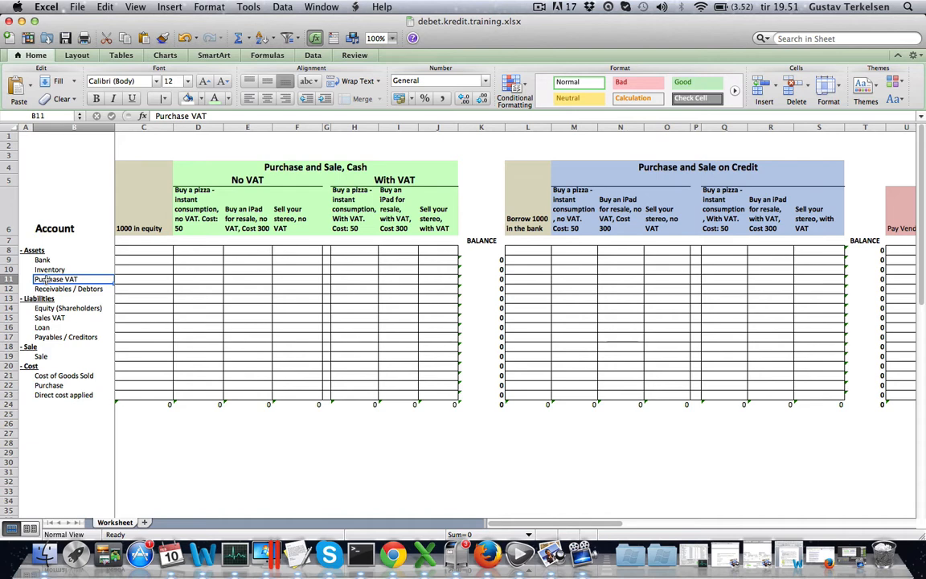
pyautogui.click(46, 289)
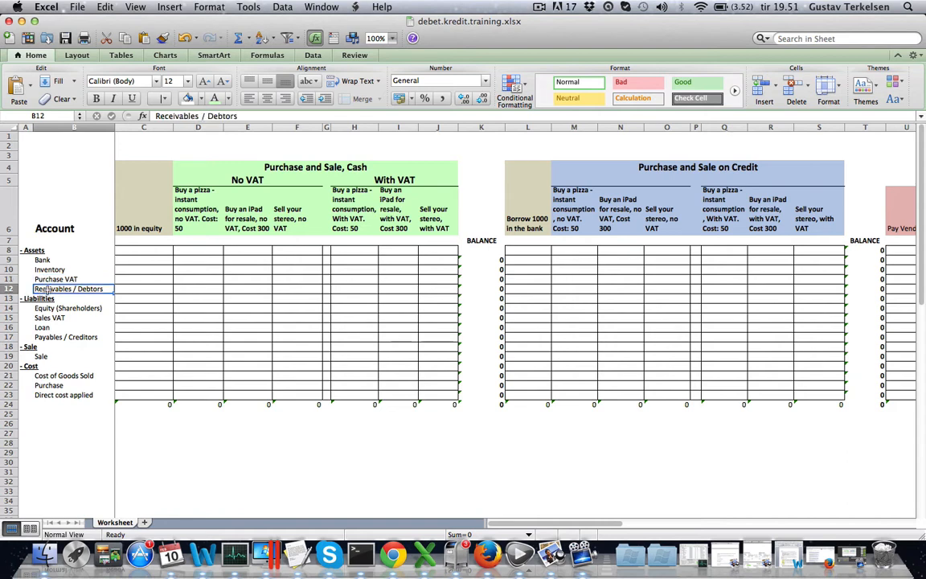
pyautogui.click(48, 280)
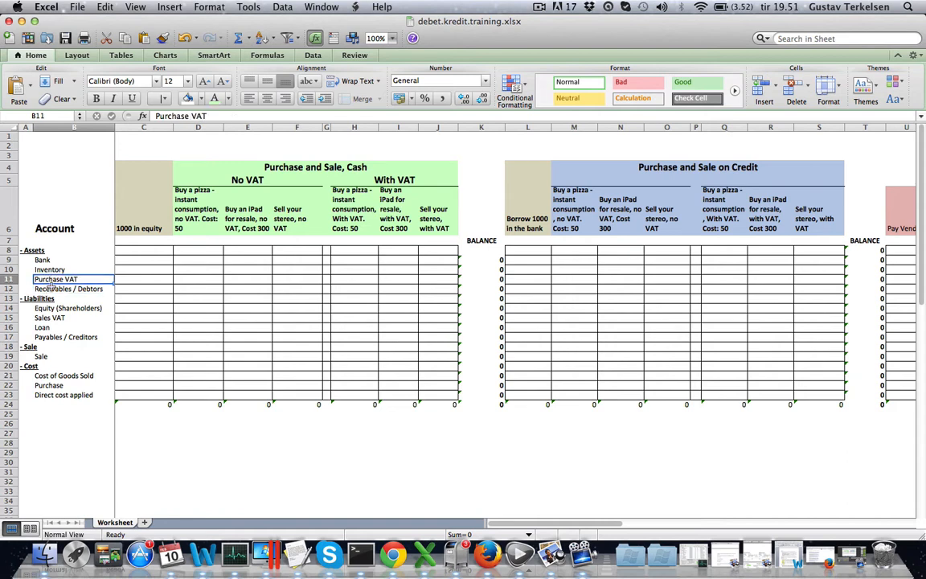
pyautogui.click(48, 287)
pyautogui.click(47, 260)
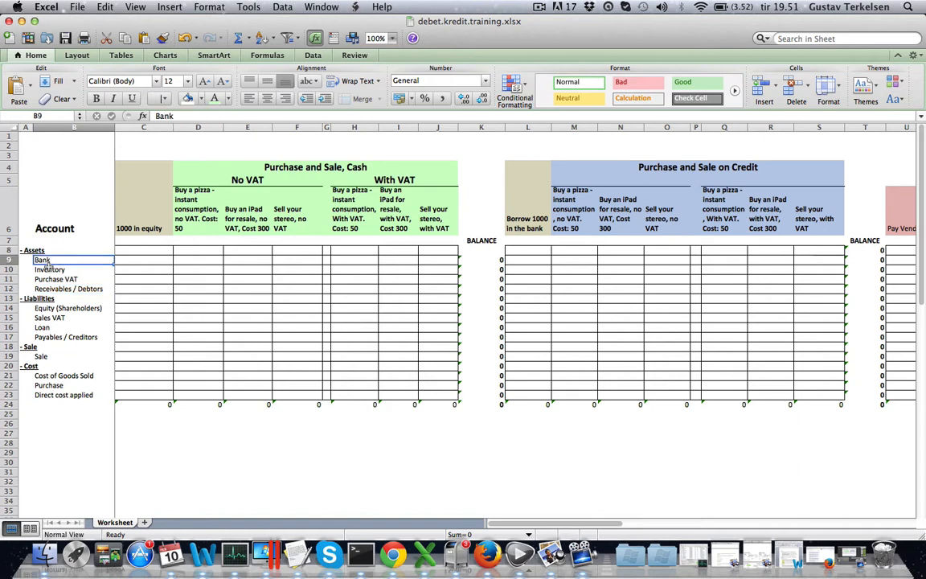
pyautogui.click(47, 271)
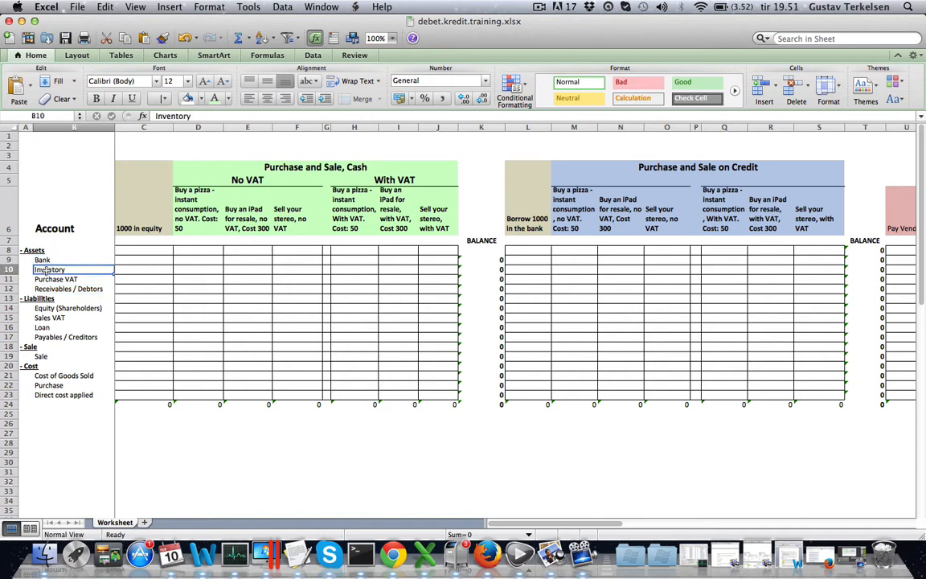
pyautogui.click(44, 260)
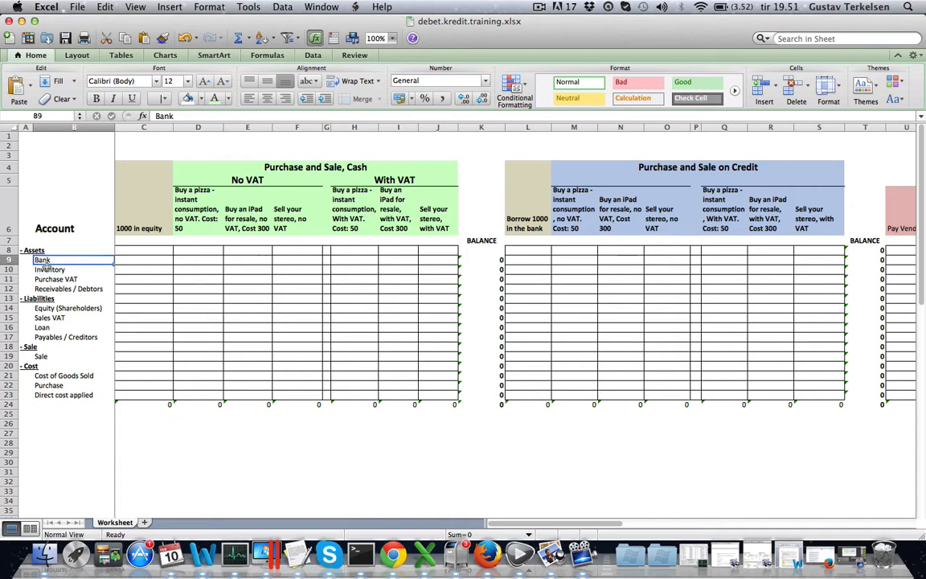
pyautogui.click(46, 272)
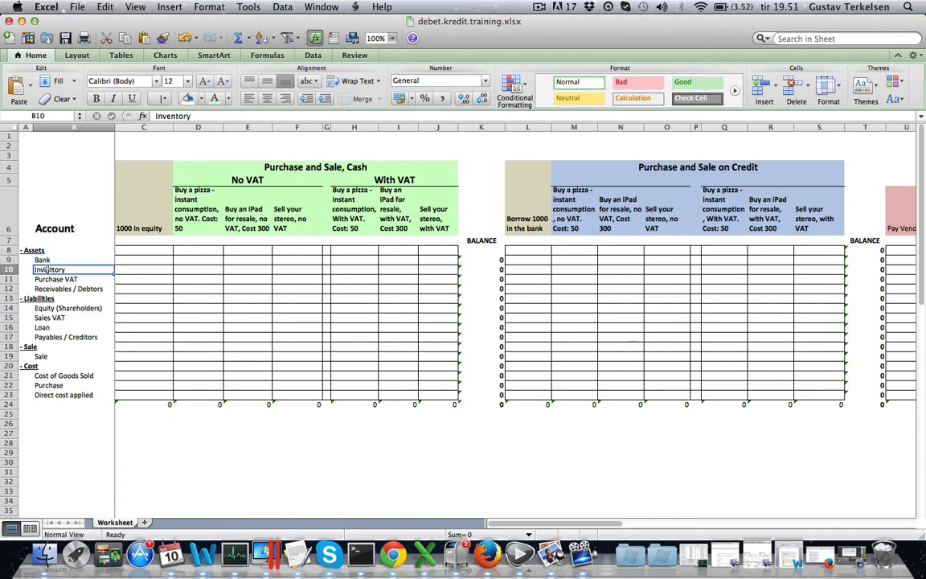
pyautogui.click(44, 260)
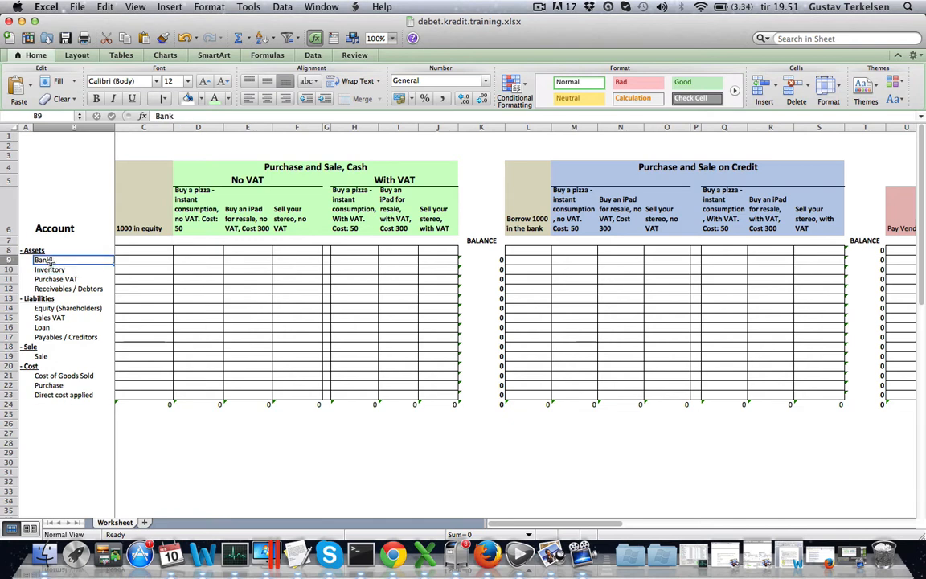
pyautogui.click(48, 270)
pyautogui.click(50, 279)
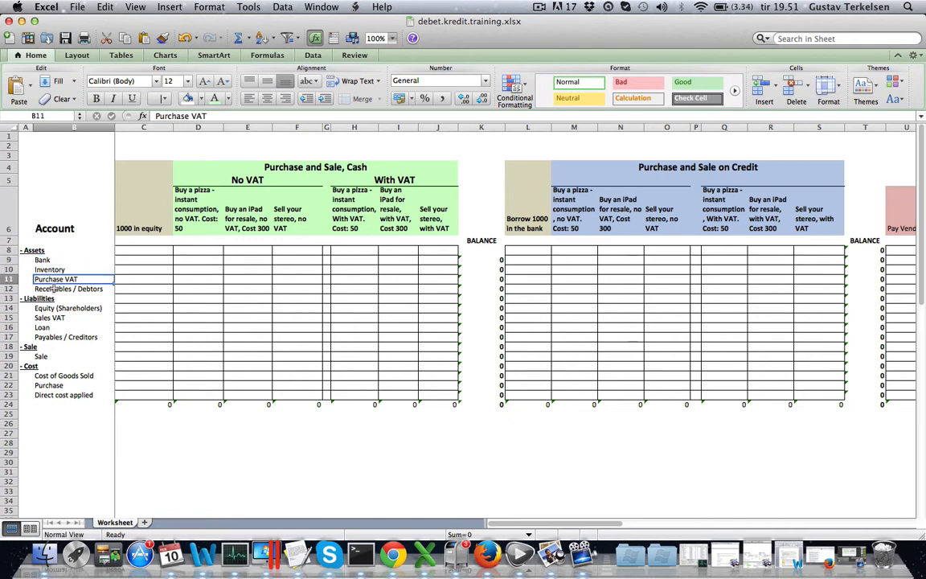
pyautogui.click(51, 289)
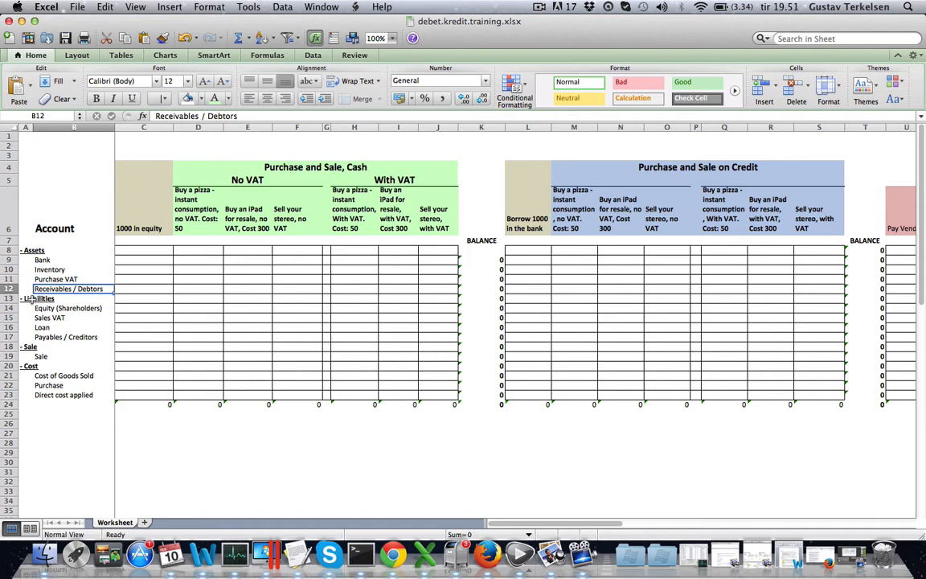
# Examine the Liabilities accounts from Equity (Shareholders) to Payables / Creditors, compare them with the Assets group, and end at the Sale heading.
pyautogui.click(34, 299)
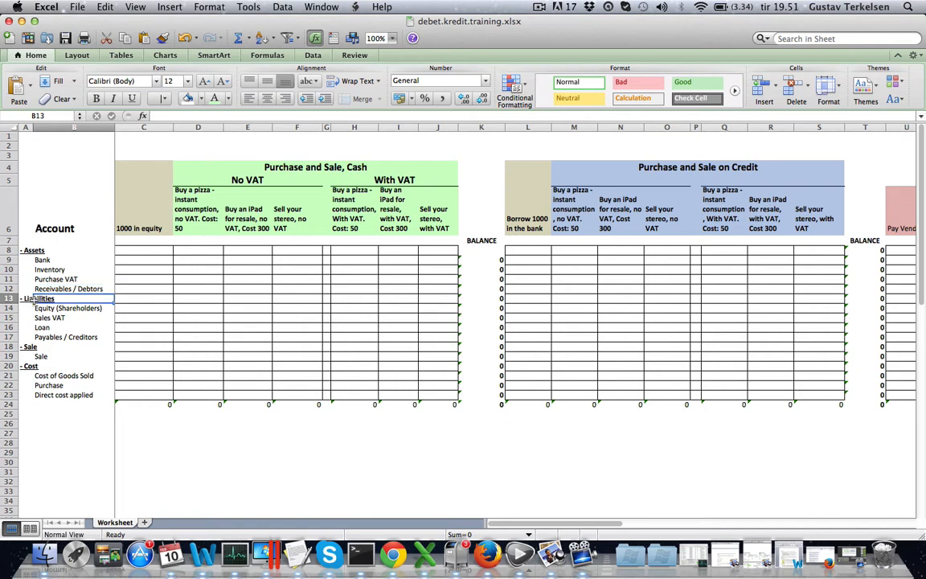
pyautogui.click(28, 298)
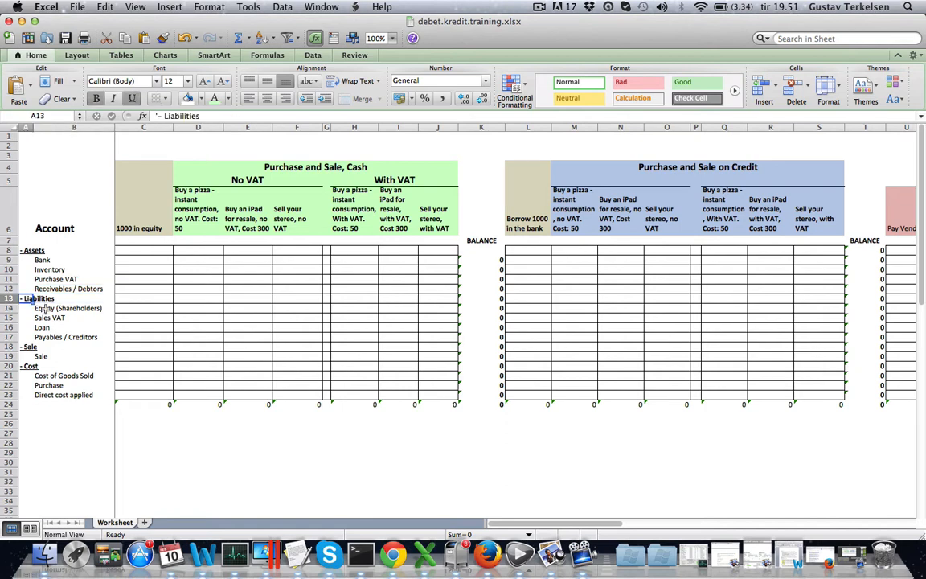
pyautogui.click(44, 308)
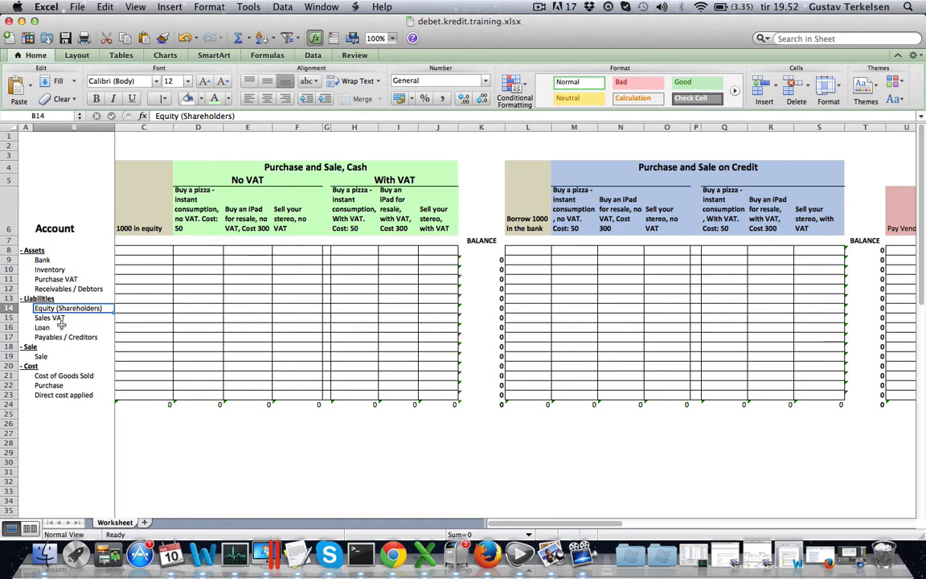
pyautogui.click(53, 320)
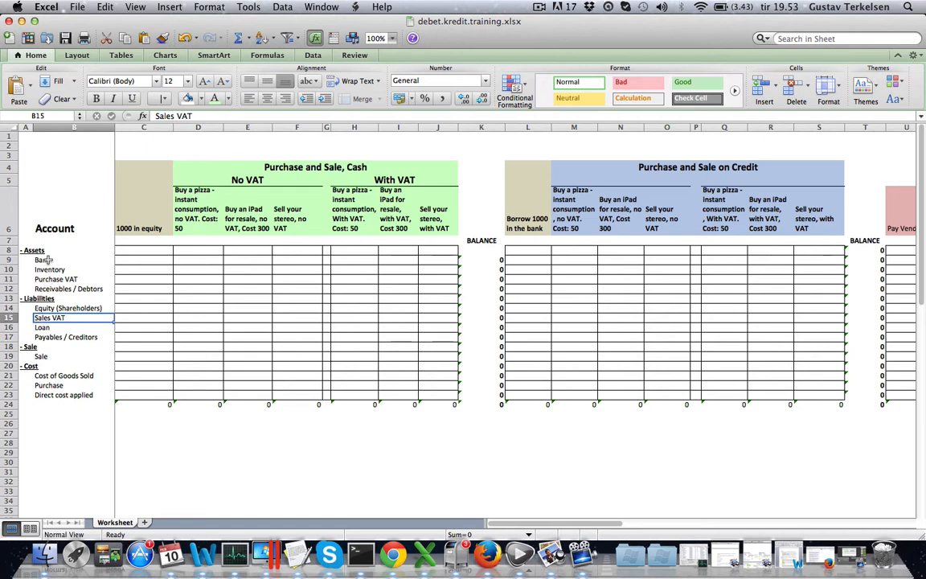
pyautogui.click(55, 339)
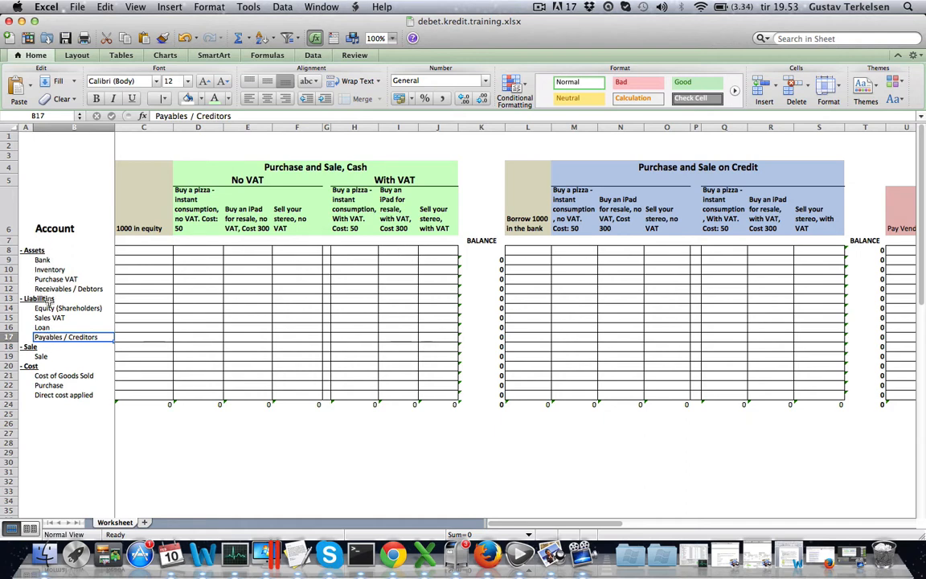
pyautogui.click(26, 251)
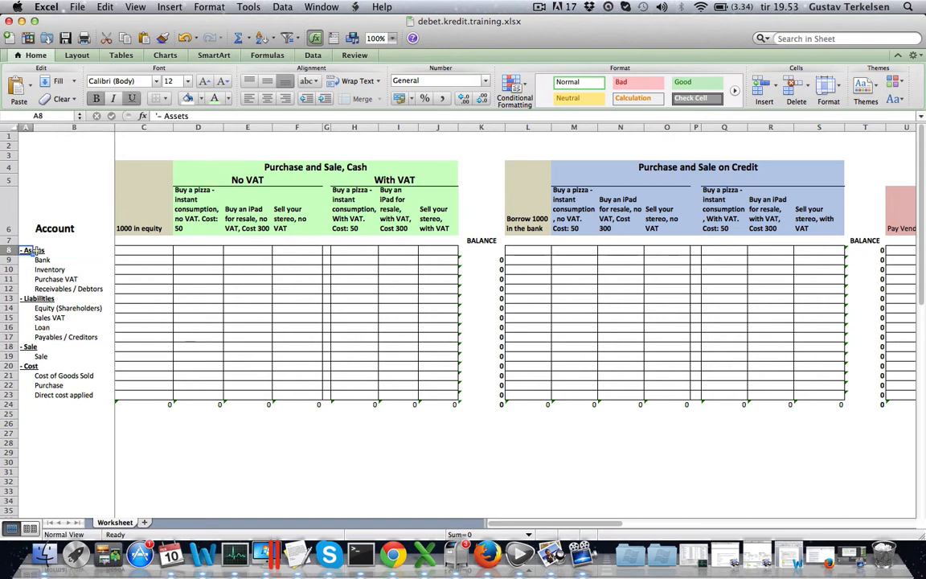
pyautogui.click(27, 299)
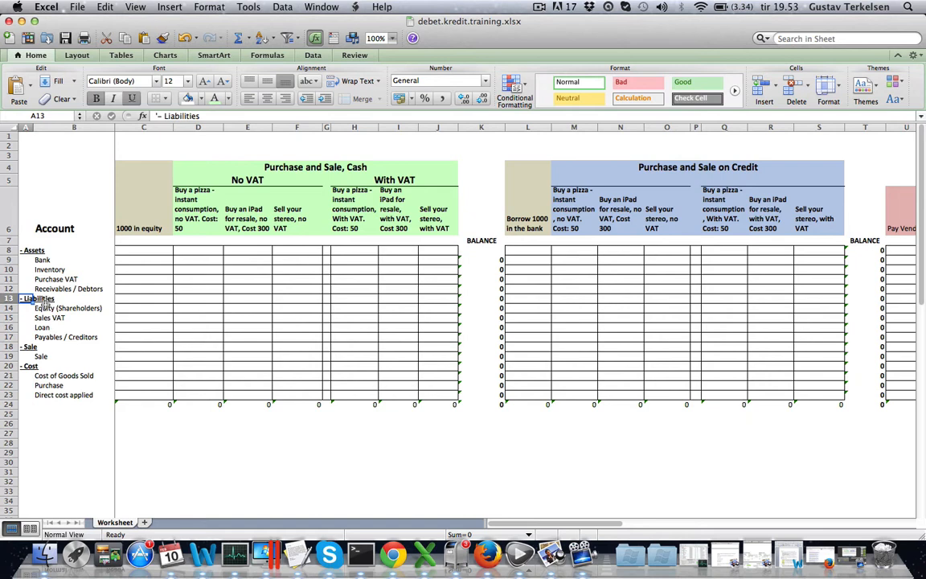
pyautogui.click(42, 308)
pyautogui.click(40, 319)
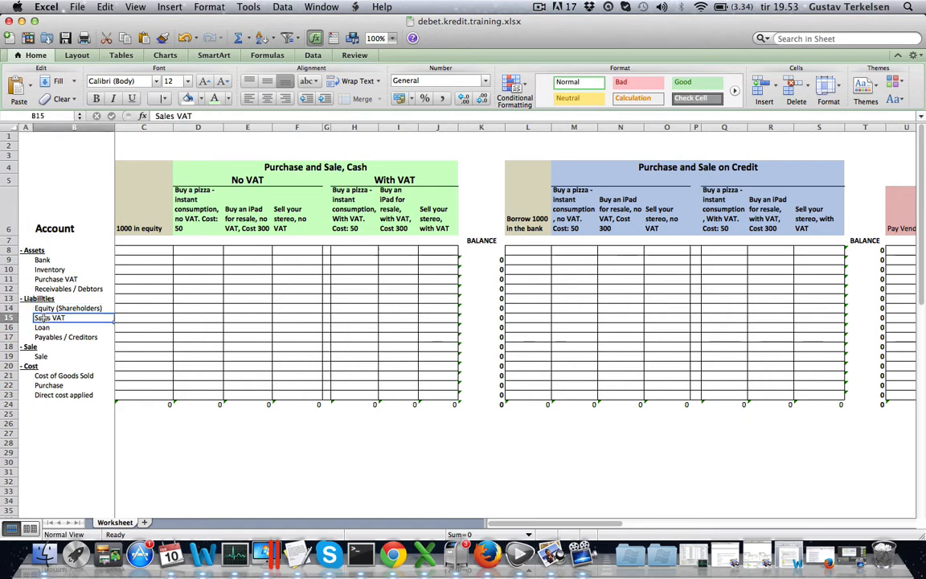
pyautogui.click(37, 328)
pyautogui.click(38, 337)
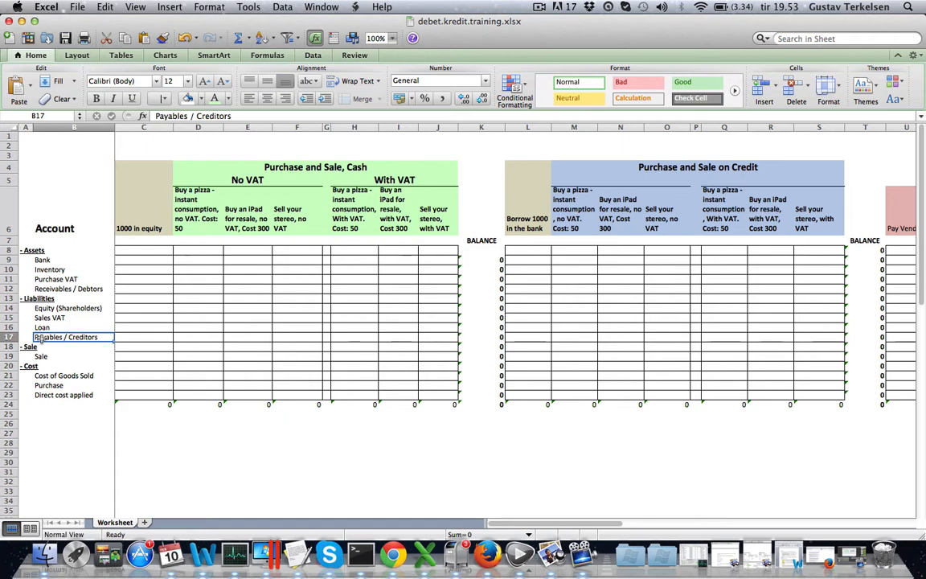
pyautogui.click(28, 347)
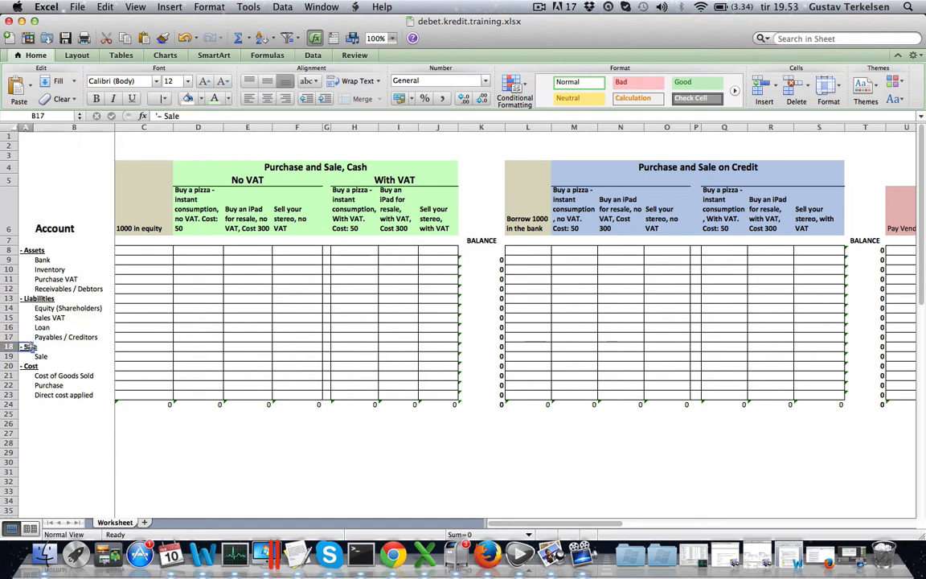
pyautogui.moveTo(28, 346); pyautogui.dragTo(64, 395)
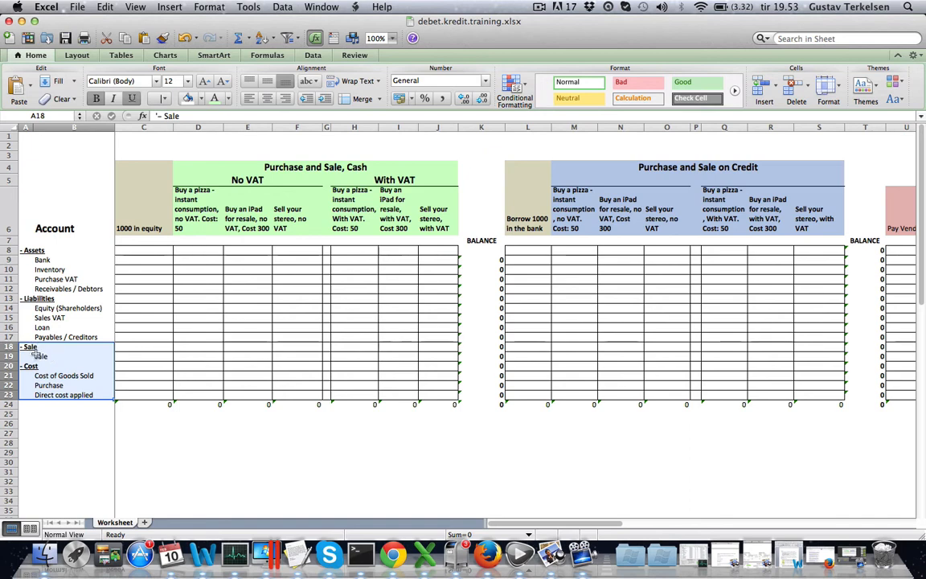
pyautogui.click(37, 404)
pyautogui.write('PRO')
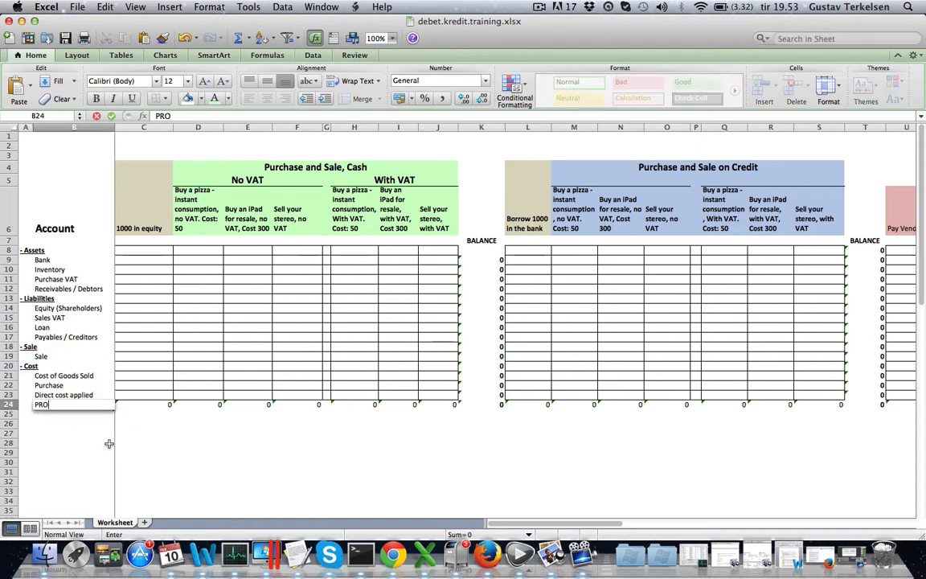
pyautogui.write('FIT')
pyautogui.press('BackSpace')
pyautogui.press('BackSpace')
pyautogui.press('BackSpace')
pyautogui.press('BackSpace')
pyautogui.press('BackSpace')
pyautogui.press('BackSpace')
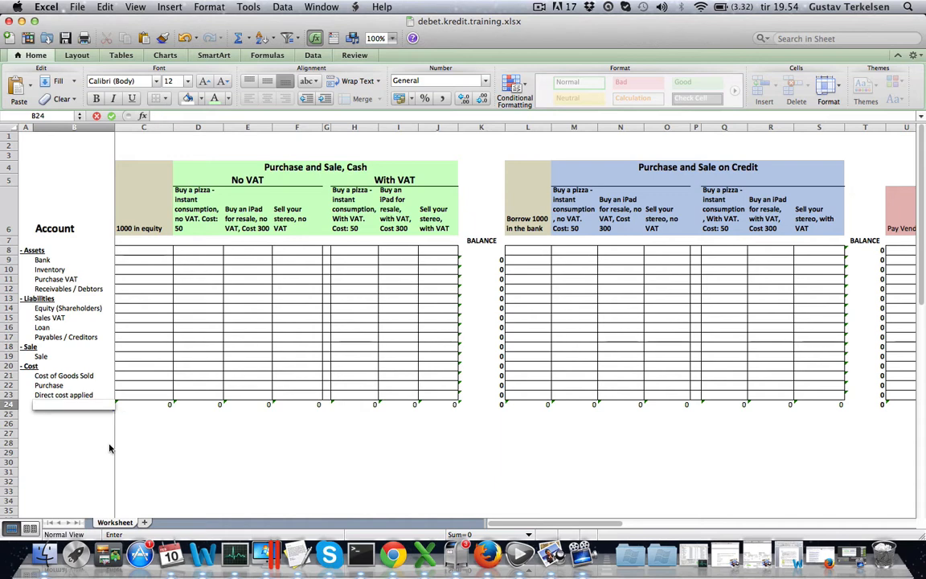
pyautogui.press('Up')
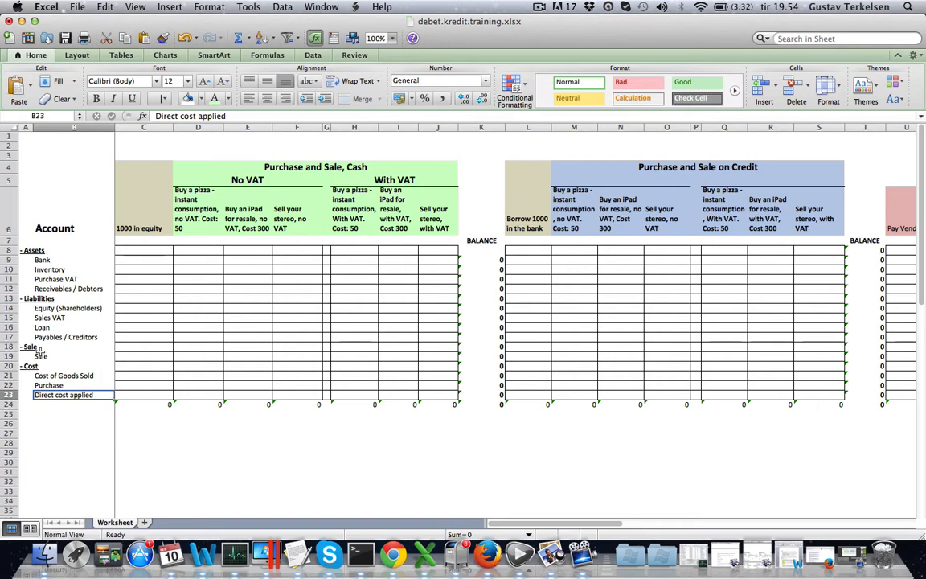
# Examine how the Sale and Cost groups in rows 18–23 relate to Equity (Shareholders), ending with the whole Account column.
pyautogui.moveTo(25, 346); pyautogui.dragTo(68, 388)
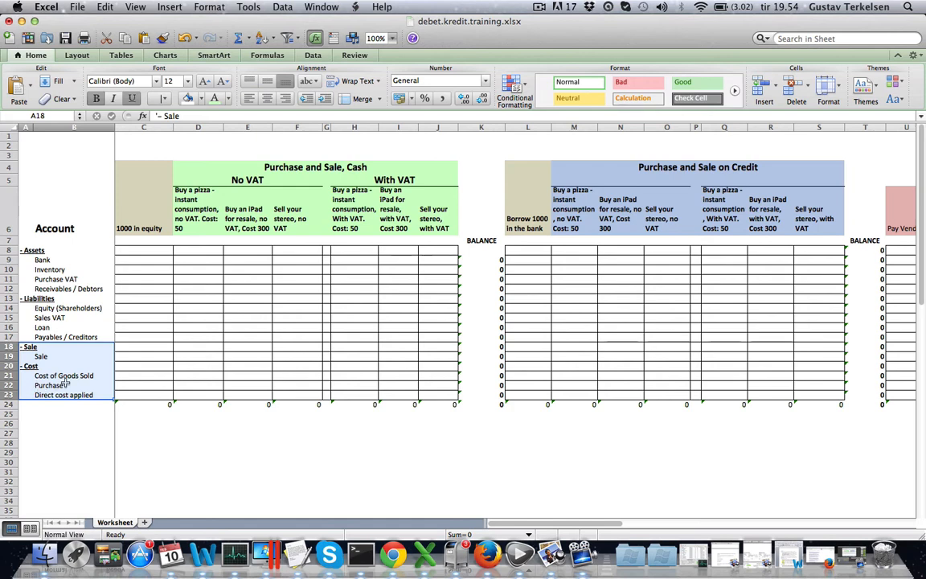
pyautogui.click(52, 309)
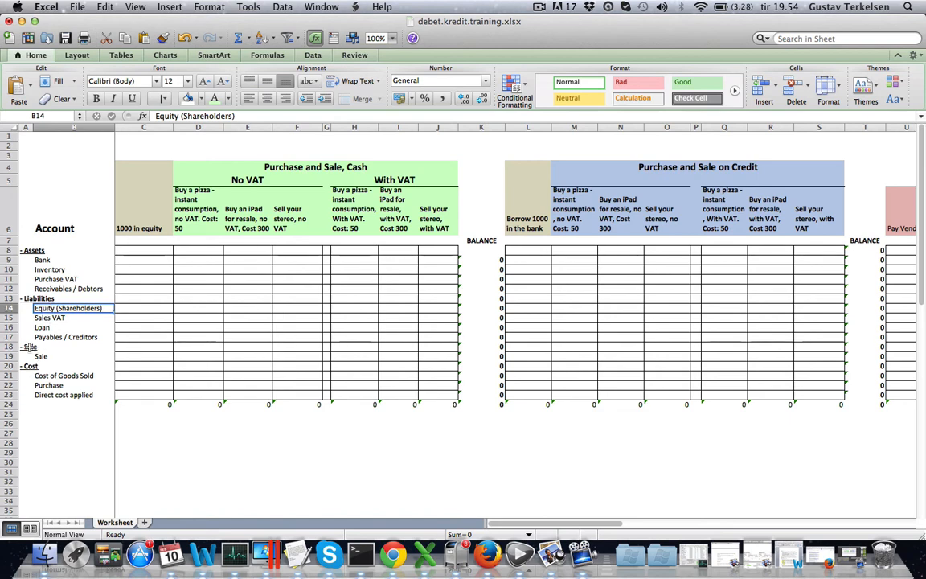
pyautogui.moveTo(38, 347); pyautogui.dragTo(68, 389)
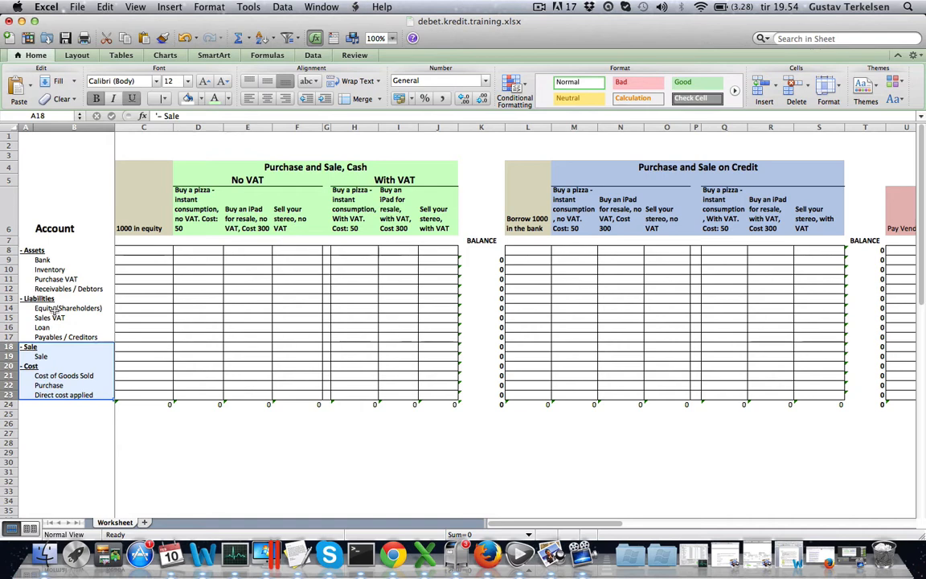
pyautogui.click(29, 347)
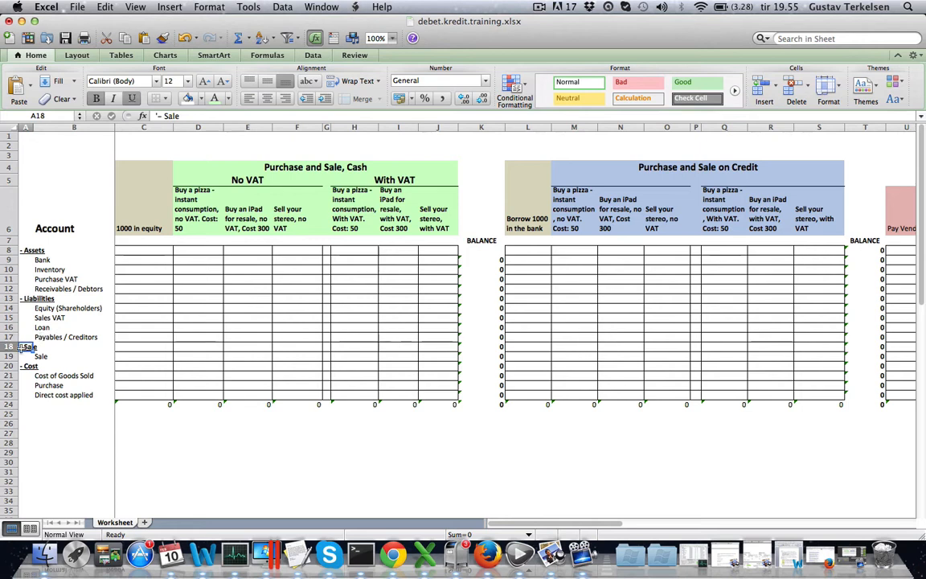
pyautogui.moveTo(26, 347); pyautogui.dragTo(69, 395)
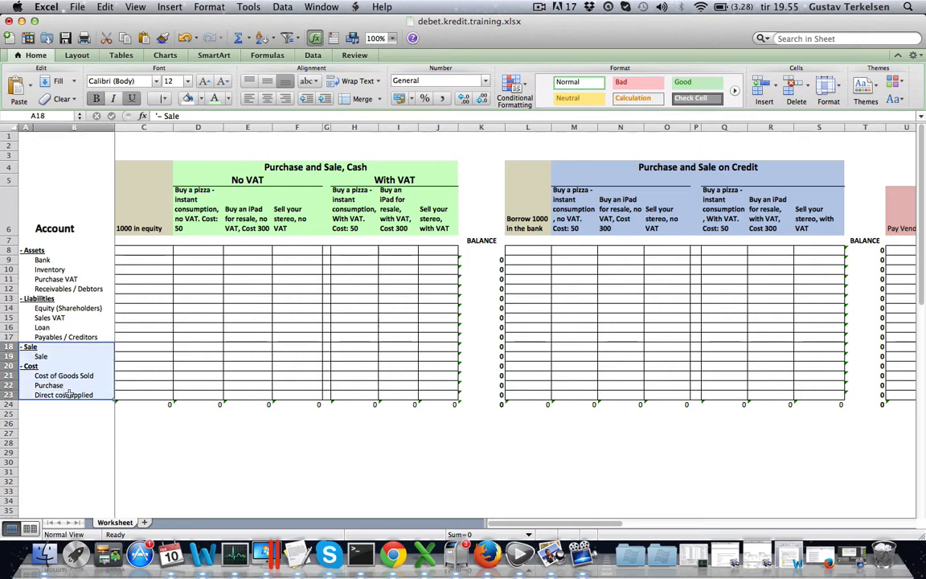
pyautogui.click(50, 308)
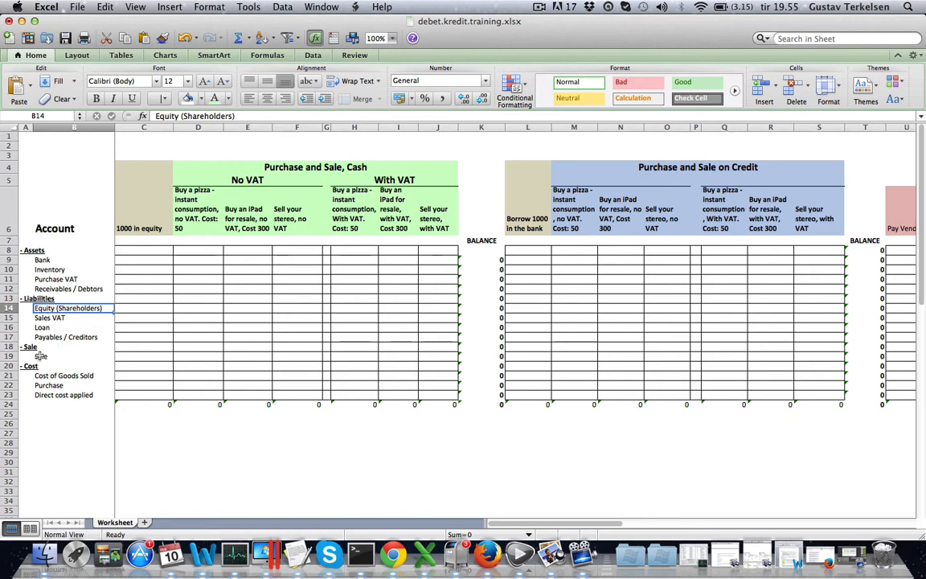
pyautogui.moveTo(29, 346); pyautogui.dragTo(27, 346)
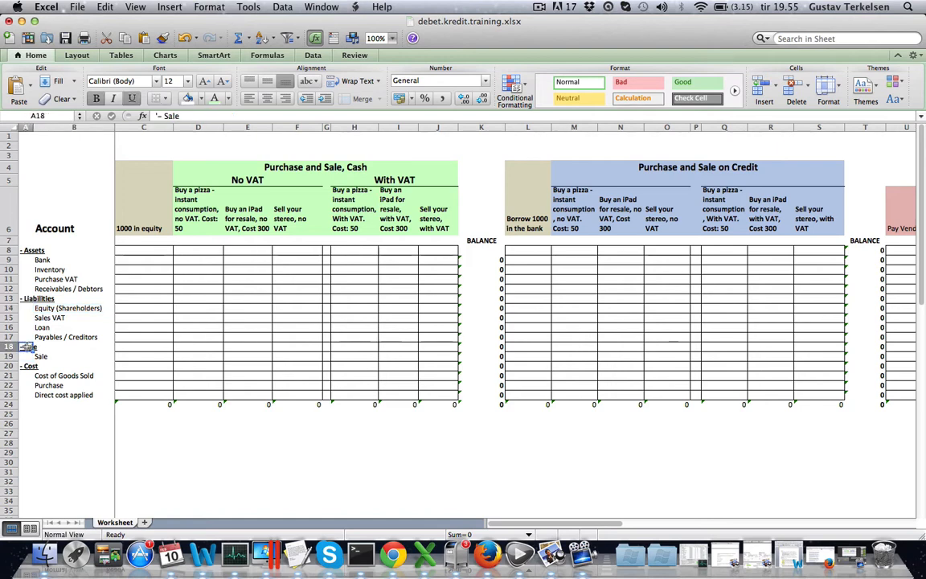
pyautogui.moveTo(47, 371); pyautogui.dragTo(49, 394)
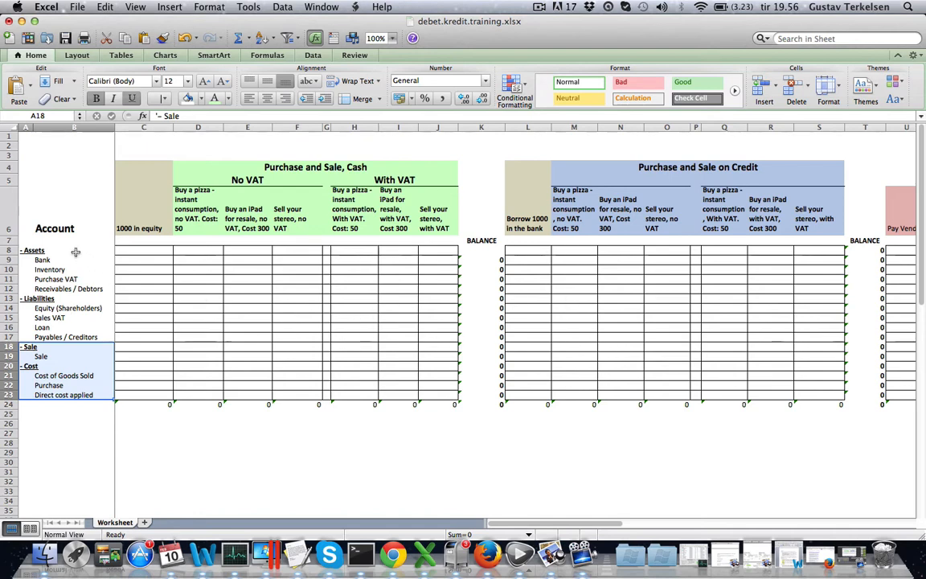
pyautogui.moveTo(74, 228); pyautogui.dragTo(56, 400)
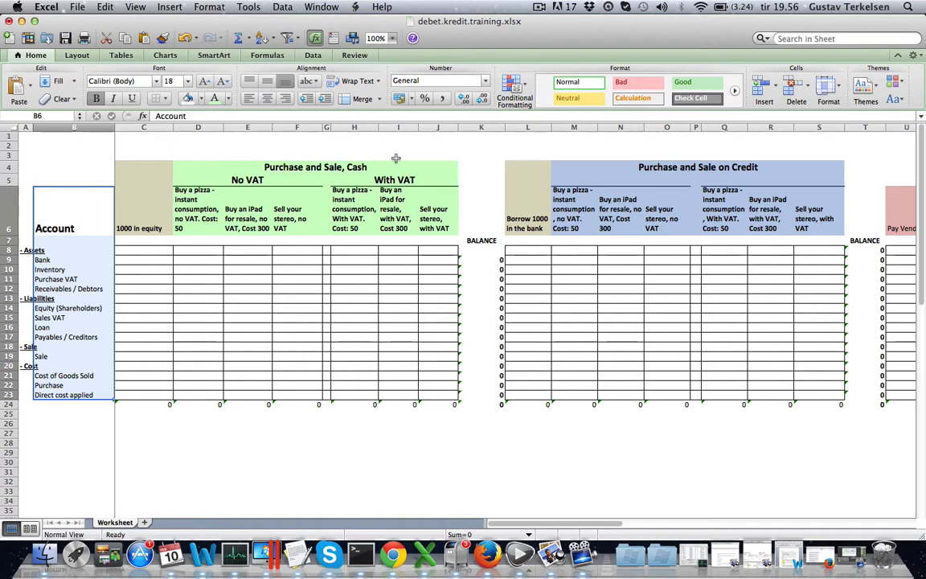
# Review the transaction columns: 1000 in equity, Purchase and Sale, Cash, and Purchase and Sale on Credit.
pyautogui.click(148, 189)
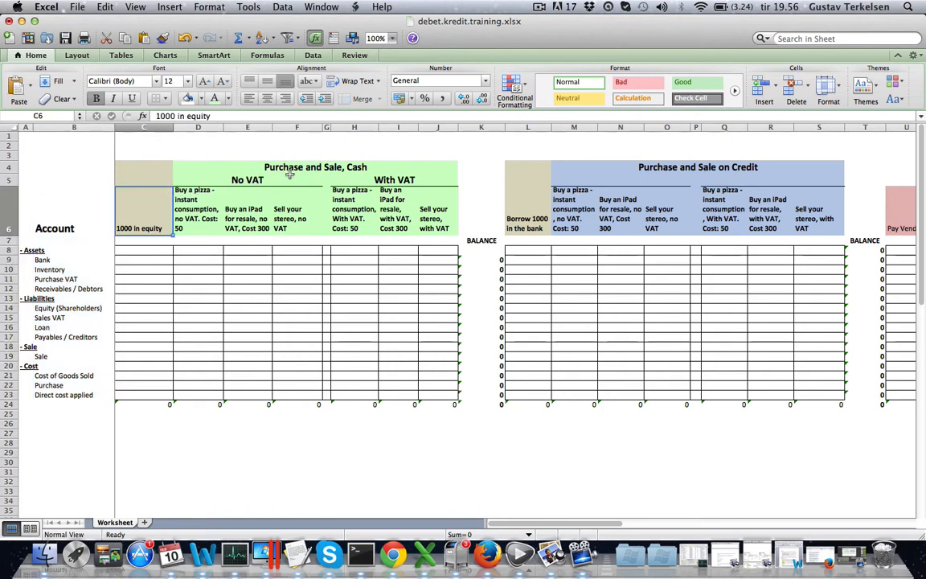
pyautogui.click(185, 164)
pyautogui.moveTo(265, 196); pyautogui.dragTo(337, 201)
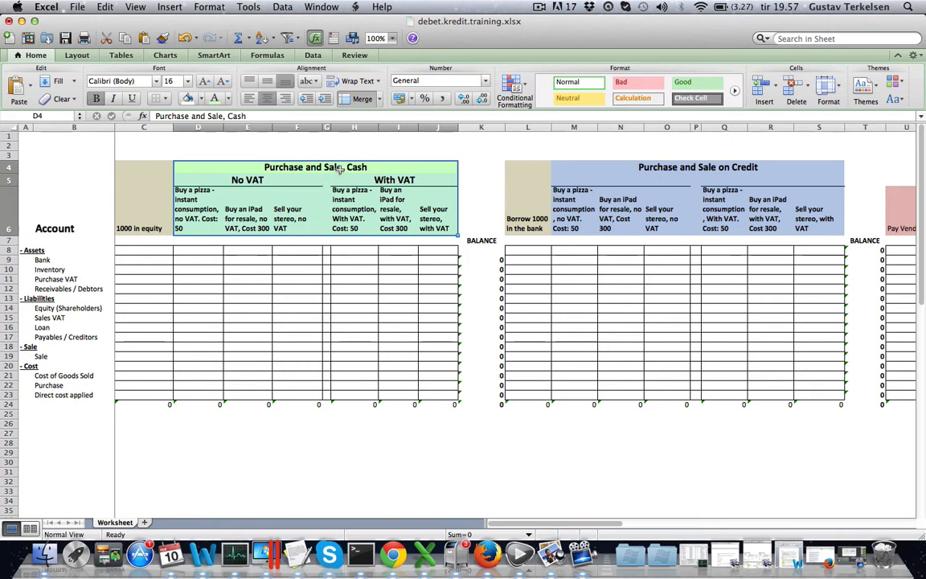
pyautogui.click(573, 165)
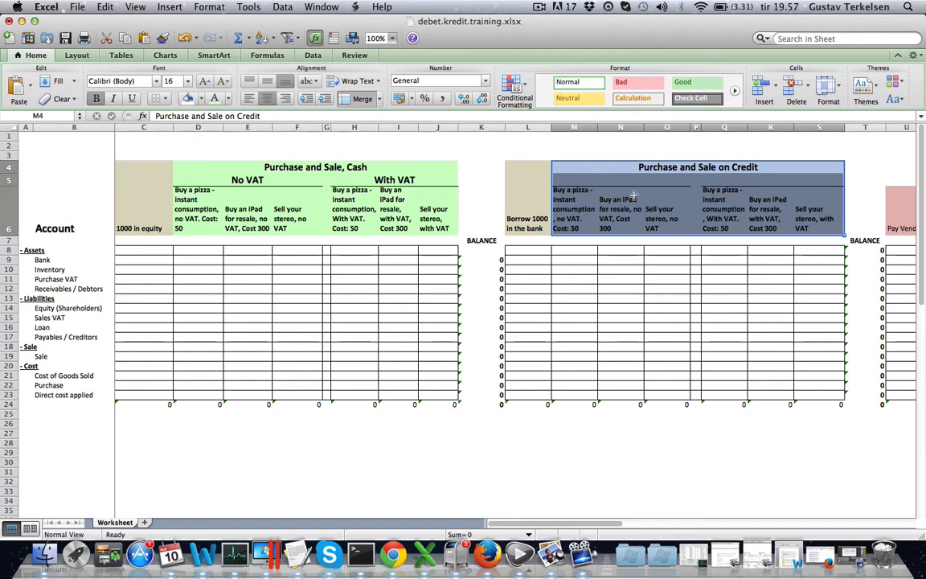
# Examine the Pay Vendor, Receive money from Customer, Move Profit to Equity and Navision way columns, relating the profit transfer to the Sale and Cost accounts.
pyautogui.hscroll(5, 634, 196)
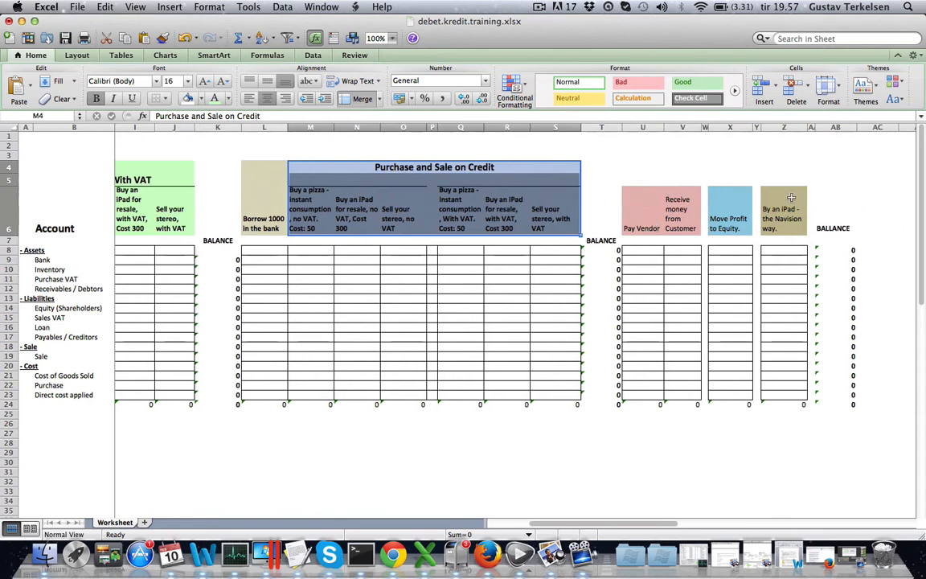
pyautogui.click(635, 229)
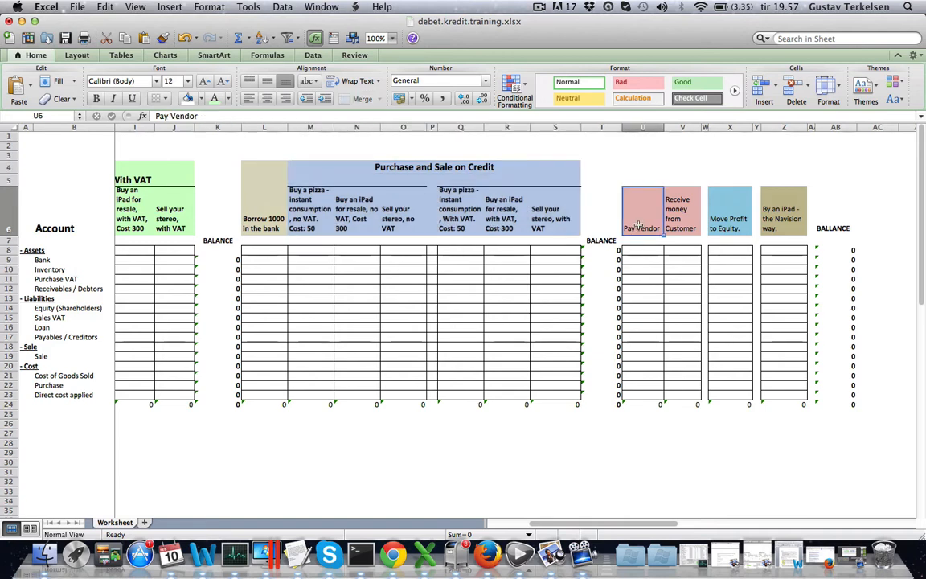
pyautogui.click(677, 218)
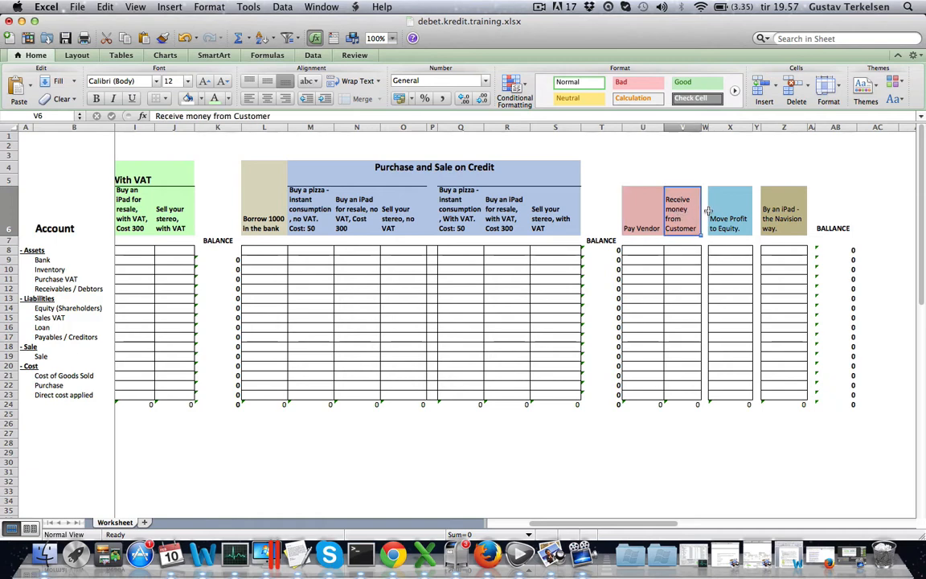
pyautogui.click(731, 222)
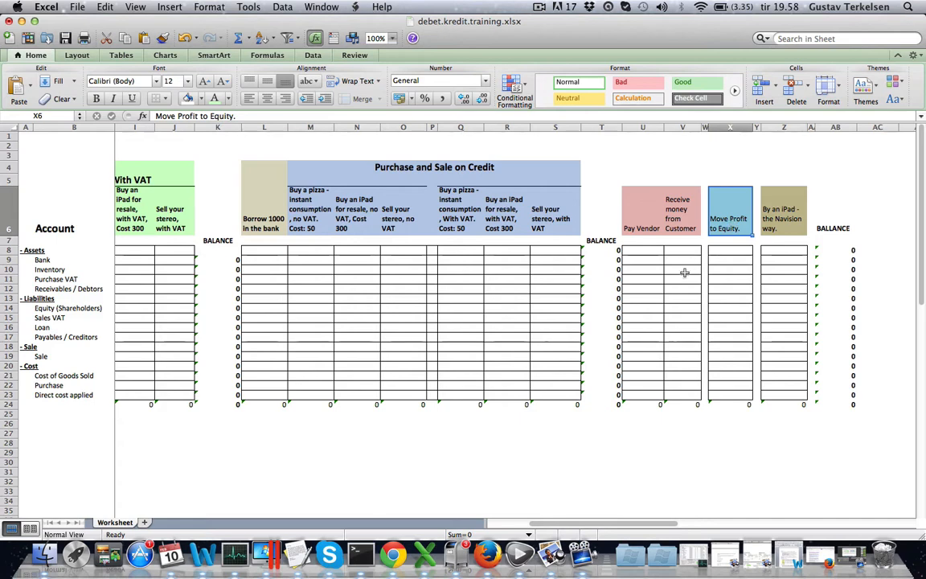
pyautogui.hscroll(-5, 676, 308)
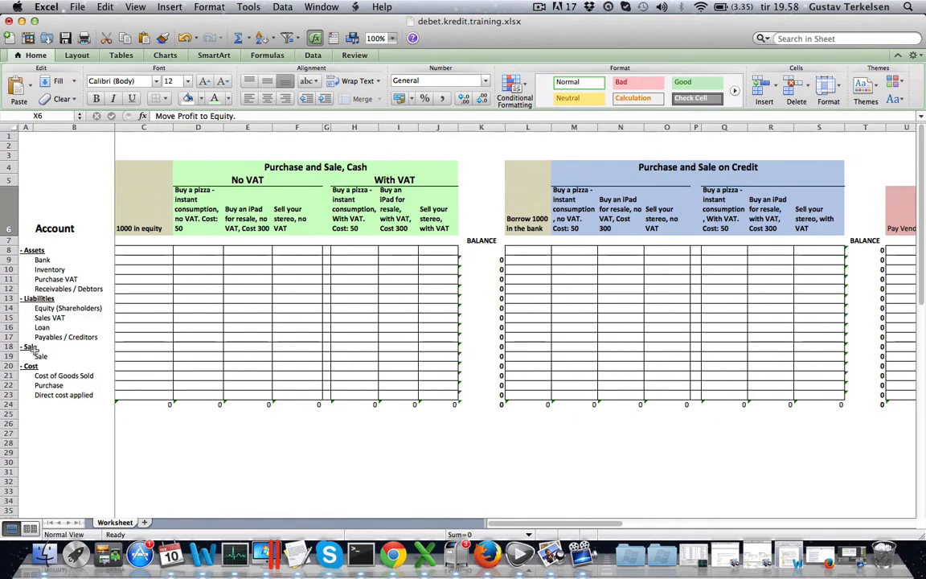
pyautogui.moveTo(29, 347); pyautogui.dragTo(58, 395)
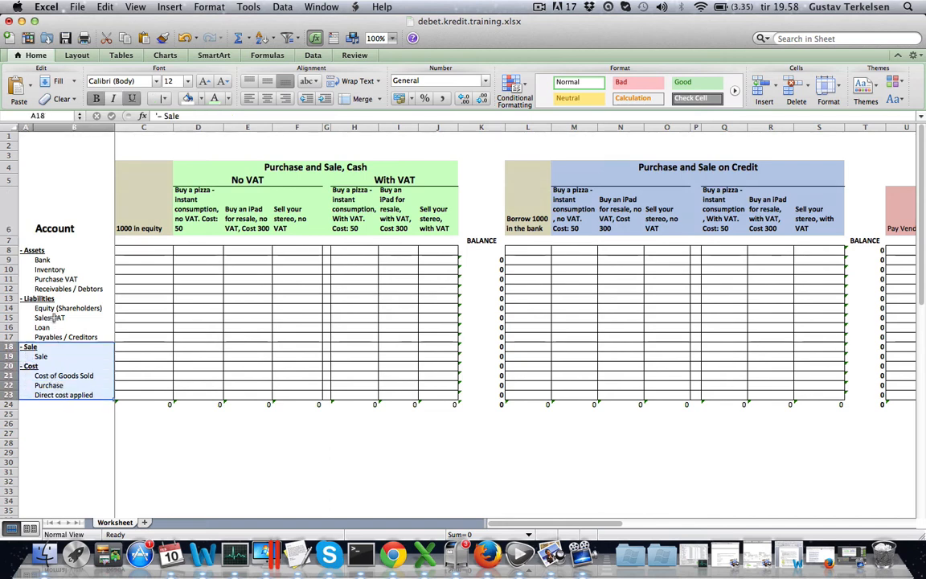
pyautogui.hscroll(5, 268, 375)
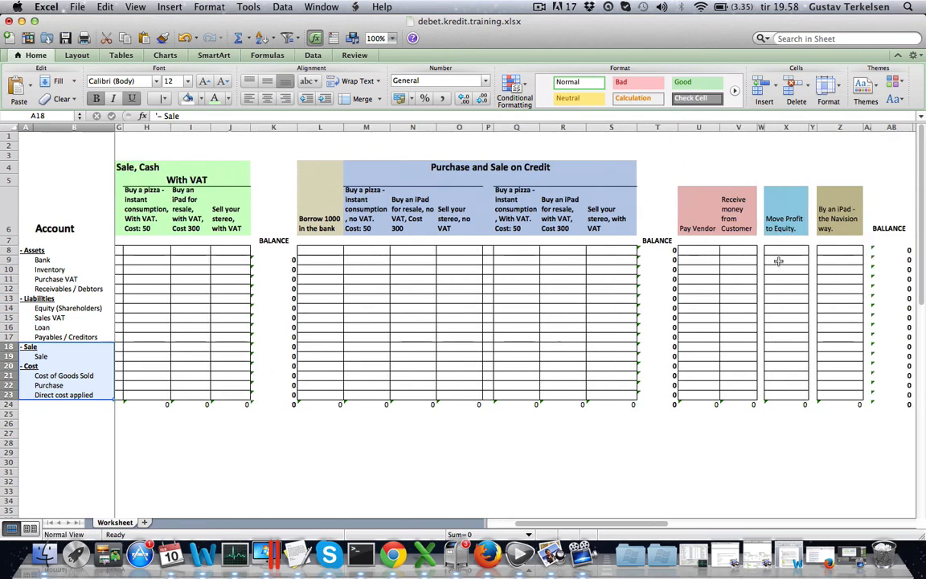
pyautogui.click(842, 229)
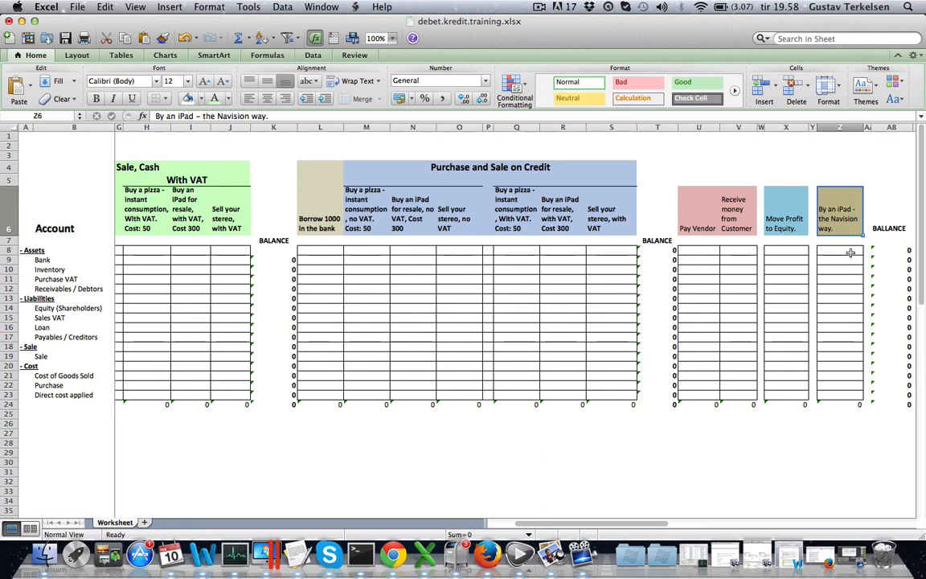
pyautogui.moveTo(852, 255); pyautogui.dragTo(845, 402)
pyautogui.click(846, 394)
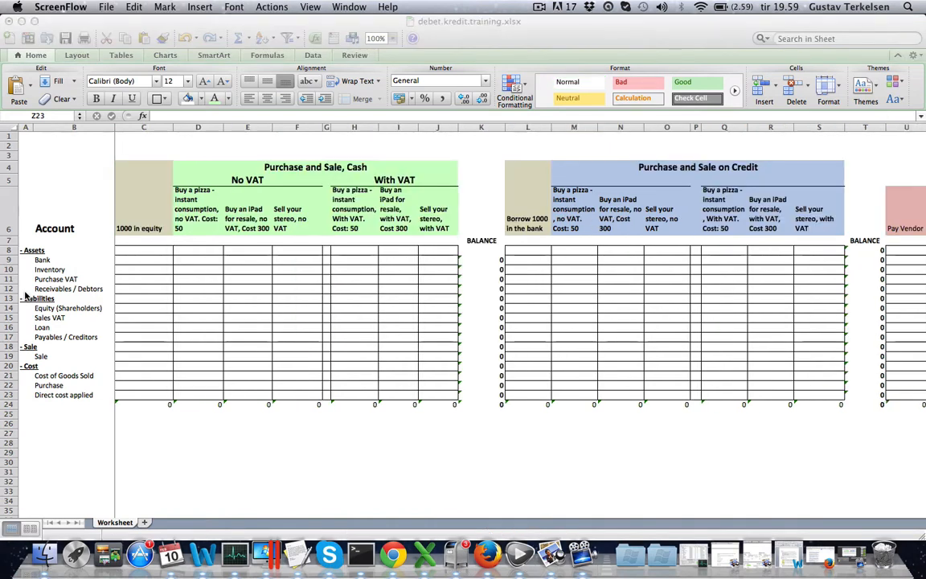
# Enter 1000 for the Bank account in the 1000 in equity column, cell C9.
pyautogui.click(141, 219)
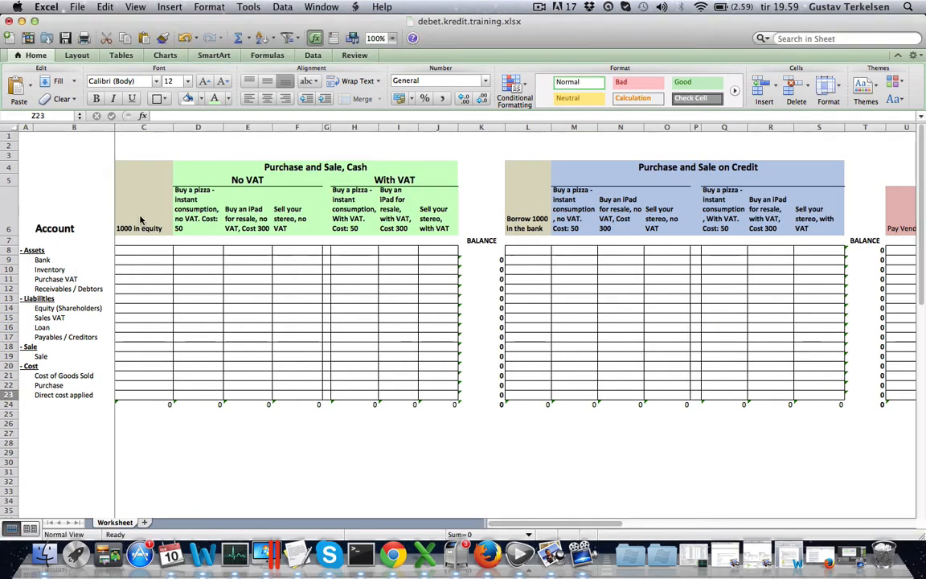
pyautogui.click(141, 219)
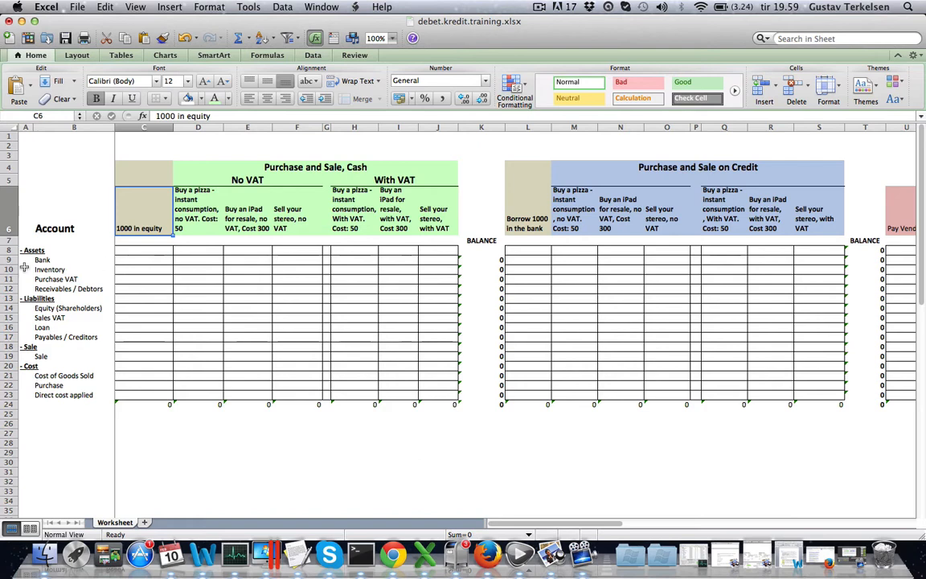
pyautogui.click(142, 259)
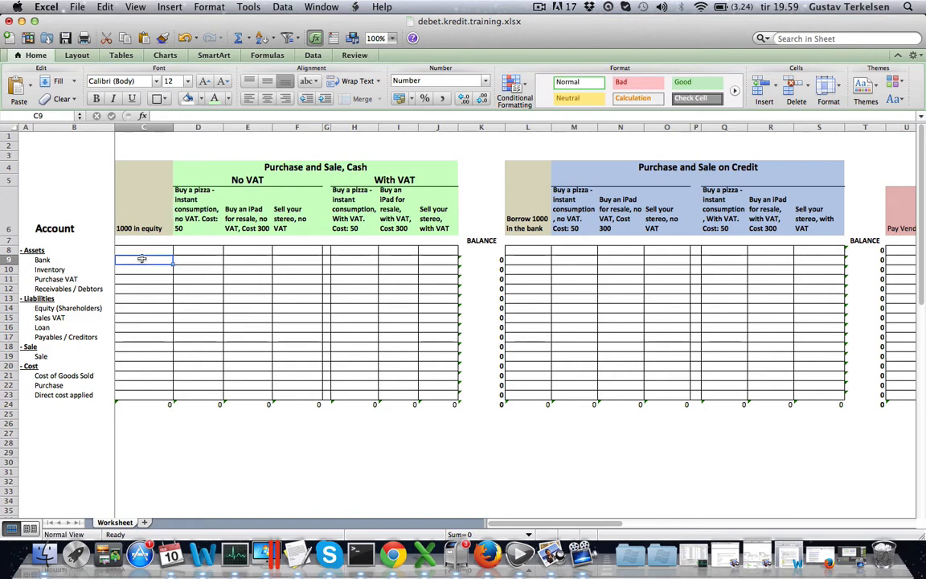
pyautogui.write('10')
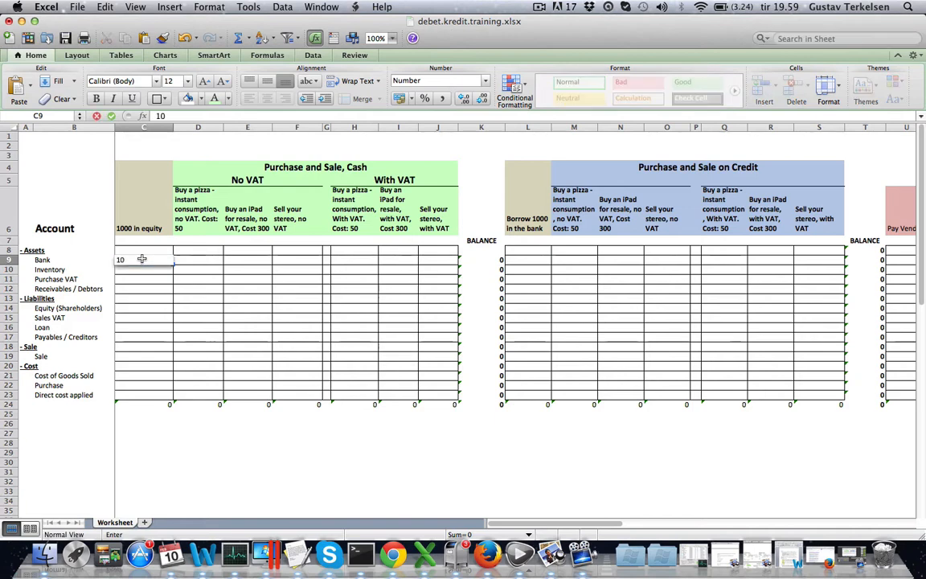
pyautogui.write('00')
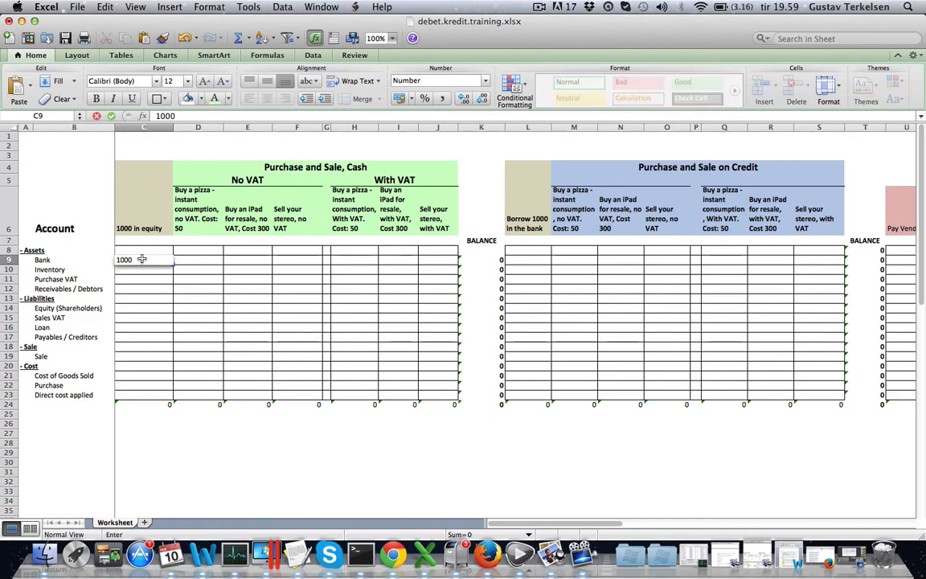
pyautogui.press('Tab')
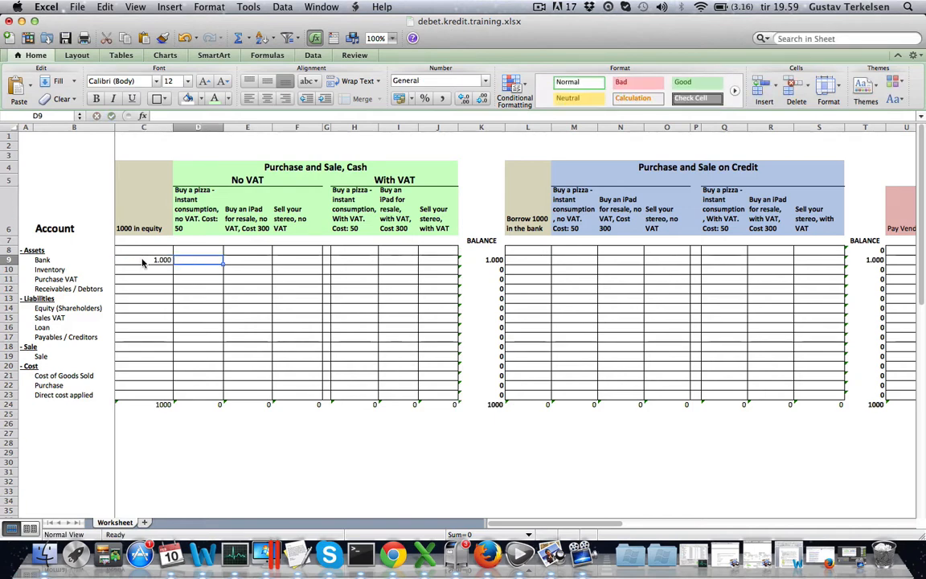
# Enter -1000 for Equity (Shareholders) in the 1000 in equity column, cell C14.
pyautogui.press('Down')
pyautogui.press('Down')
pyautogui.press('Down')
pyautogui.press('Down')
pyautogui.press('Down')
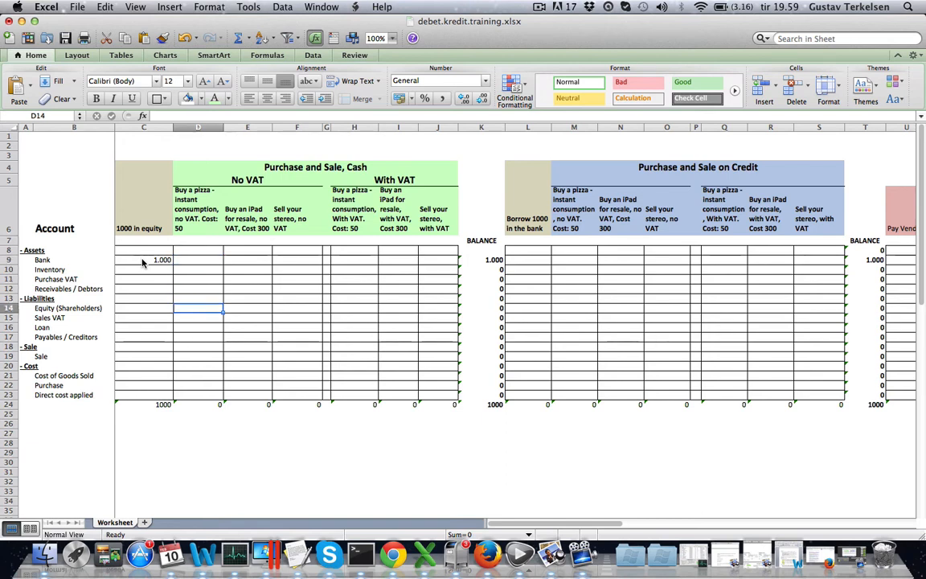
pyautogui.press('Left')
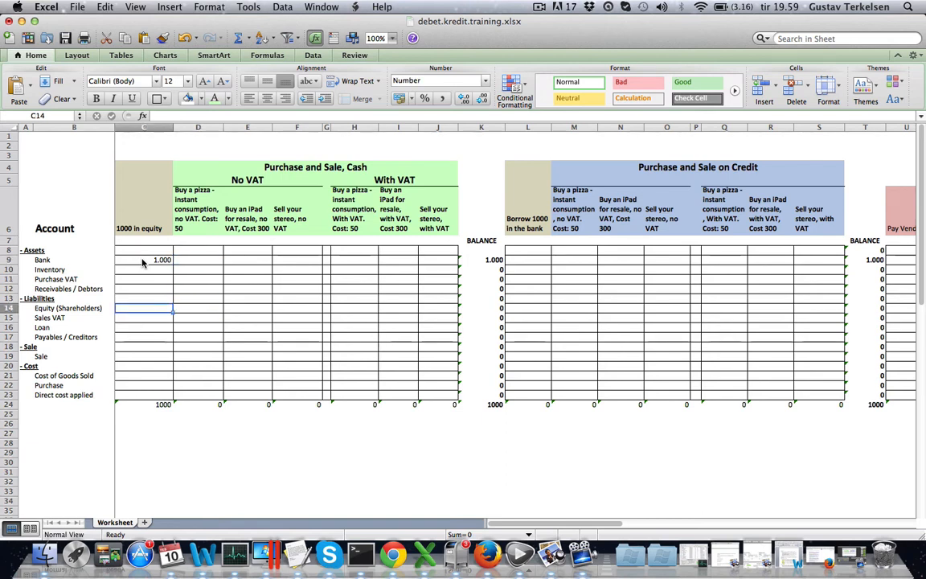
pyautogui.click(30, 298)
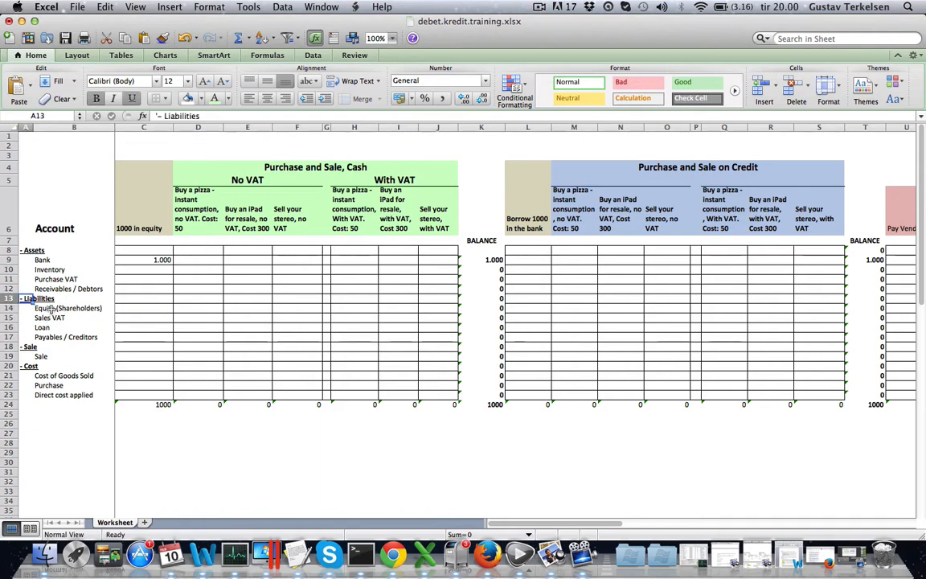
pyautogui.click(163, 260)
pyautogui.click(139, 308)
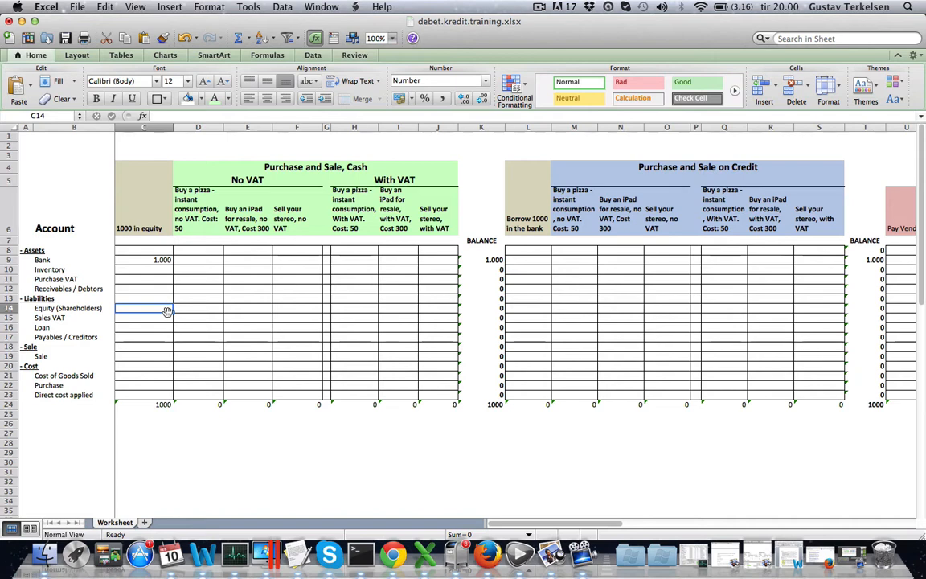
pyautogui.write('-1.')
pyautogui.write('000')
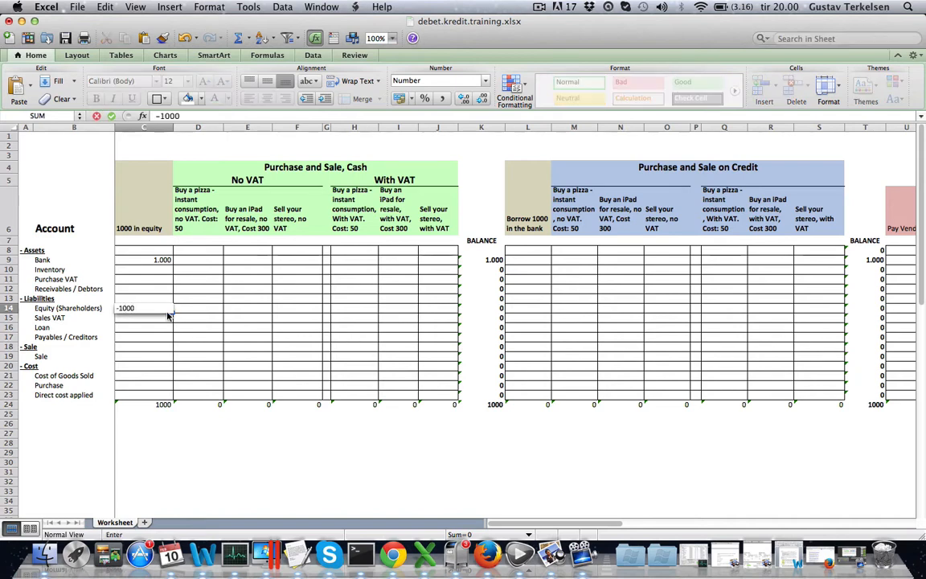
pyautogui.press('Tab')
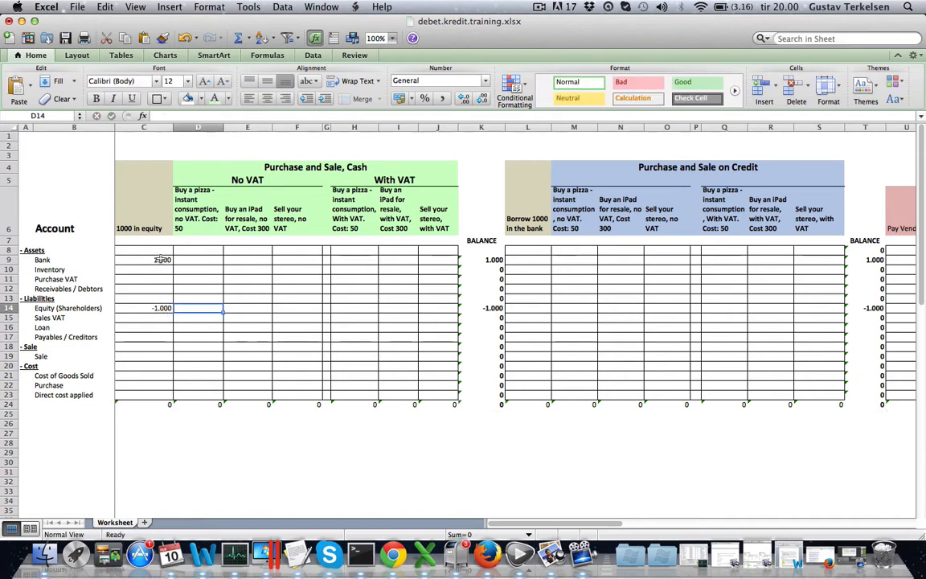
# Compare the Bank and Equity (Shareholders) entries in the 1000 in equity column and check the column total in C24.
pyautogui.click(157, 260)
pyautogui.click(160, 307)
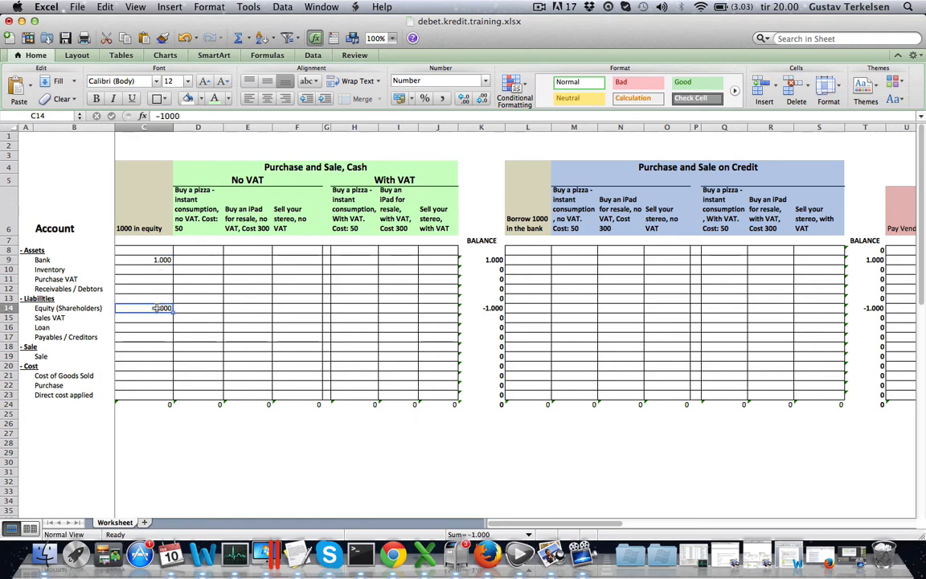
pyautogui.click(154, 259)
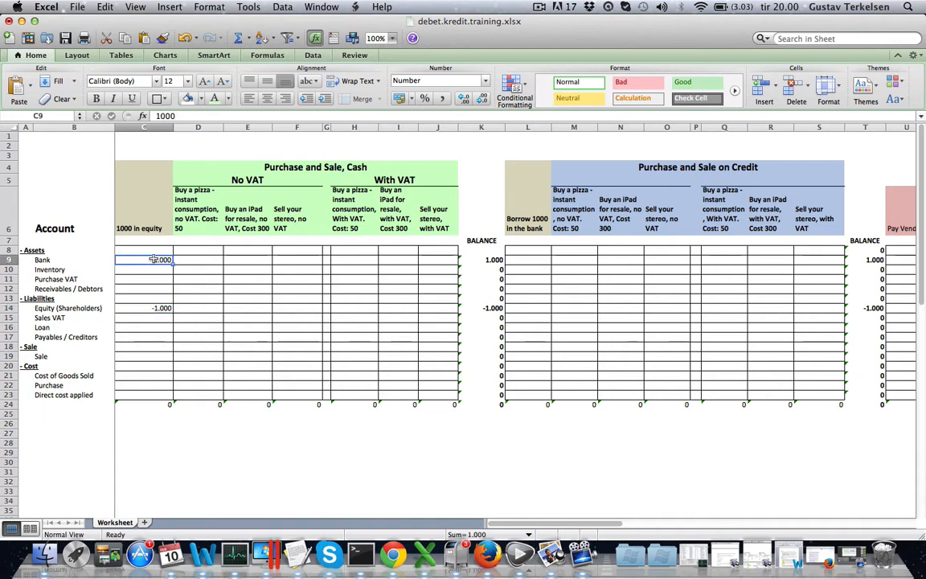
pyautogui.click(141, 309)
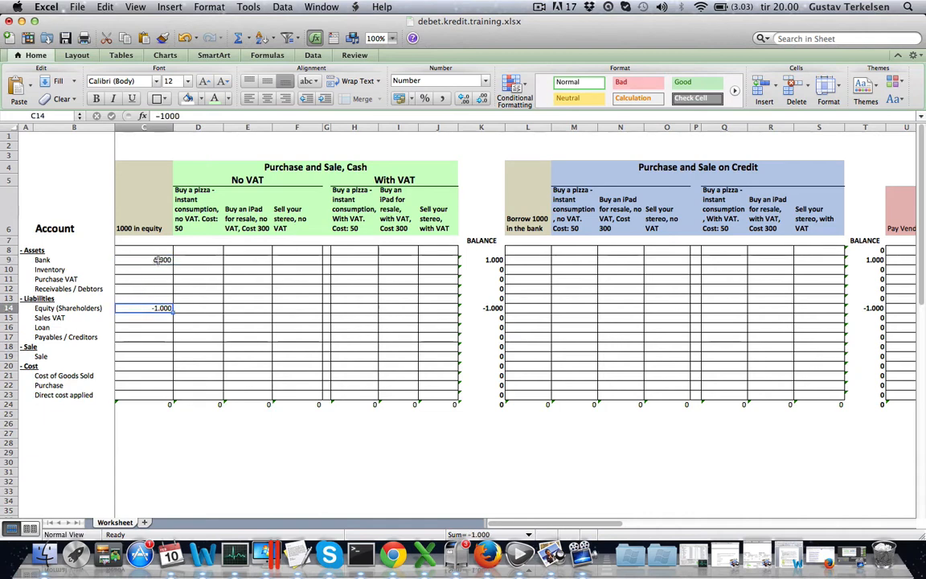
pyautogui.click(157, 405)
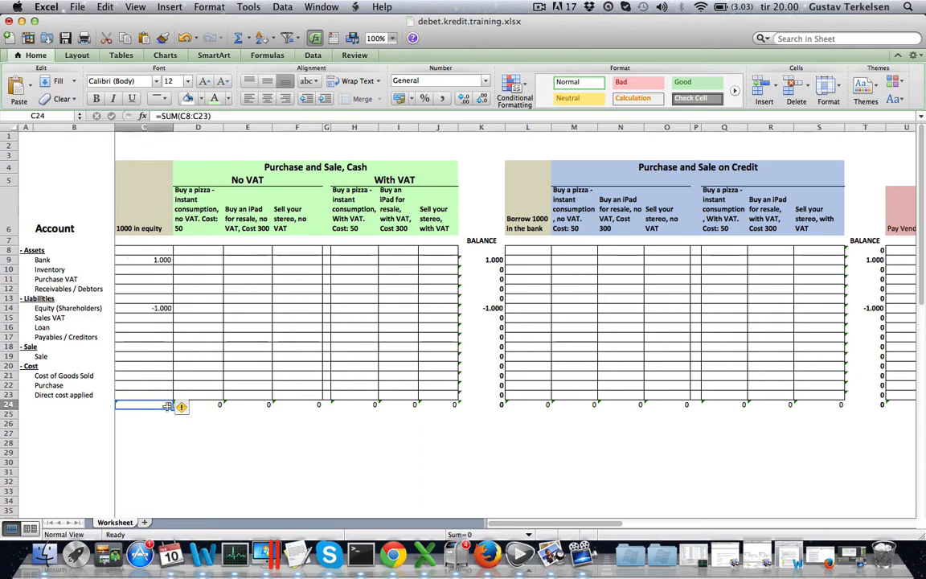
pyautogui.click(157, 261)
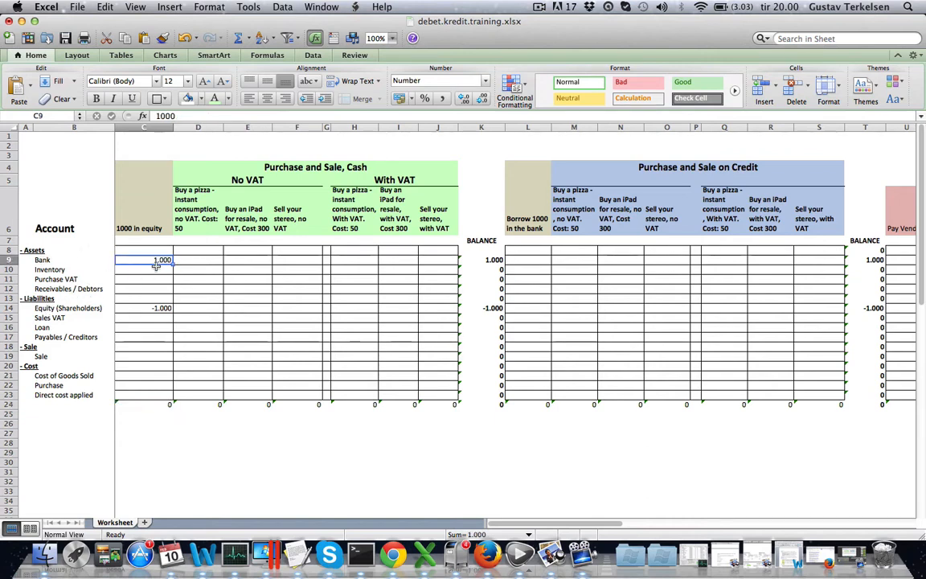
pyautogui.click(53, 310)
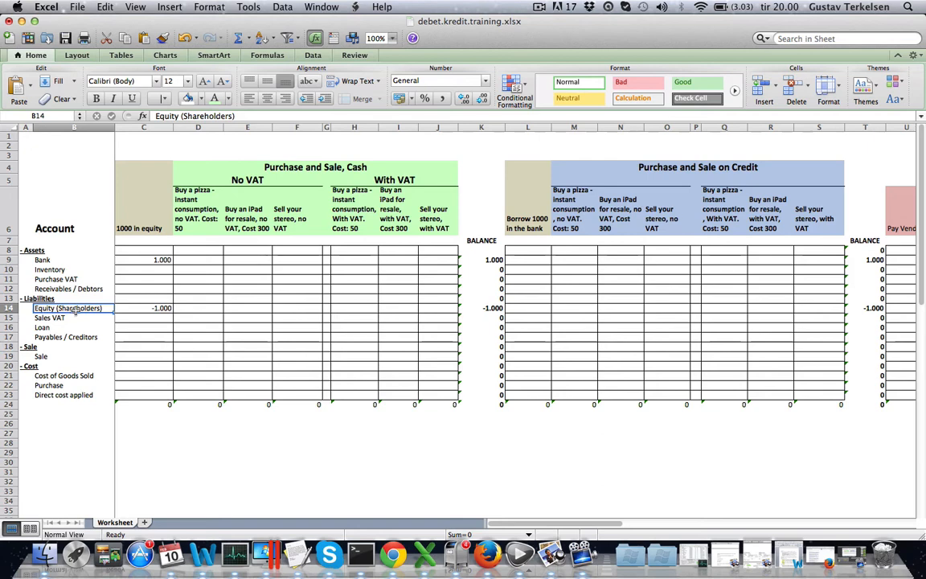
pyautogui.click(151, 311)
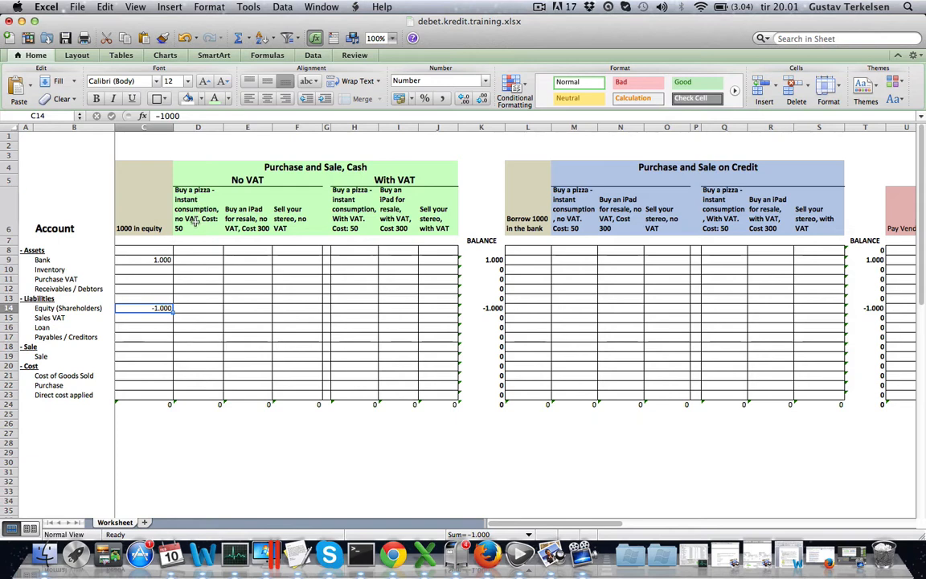
# Enter -50 for the Bank account in the cash pizza purchase column without VAT, cell D9.
pyautogui.click(196, 205)
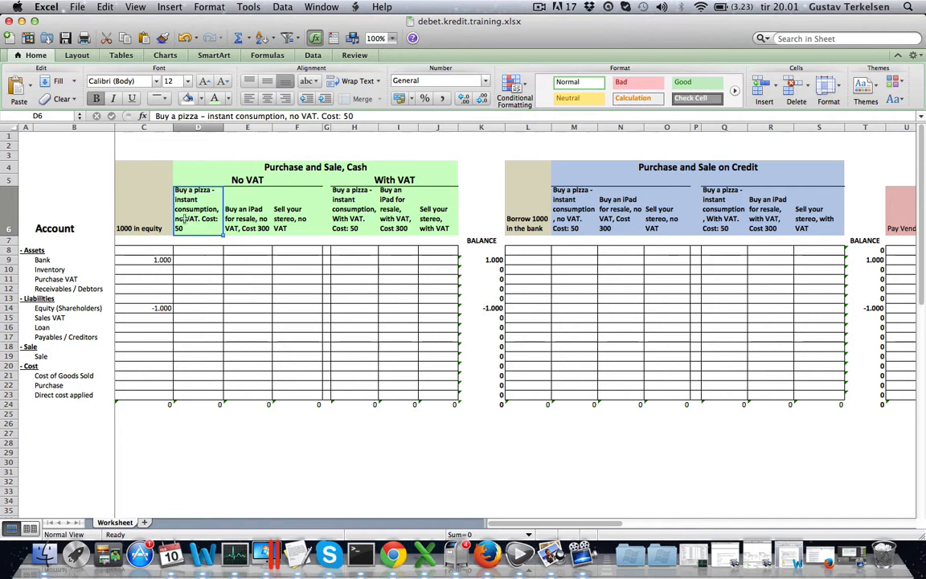
pyautogui.click(191, 263)
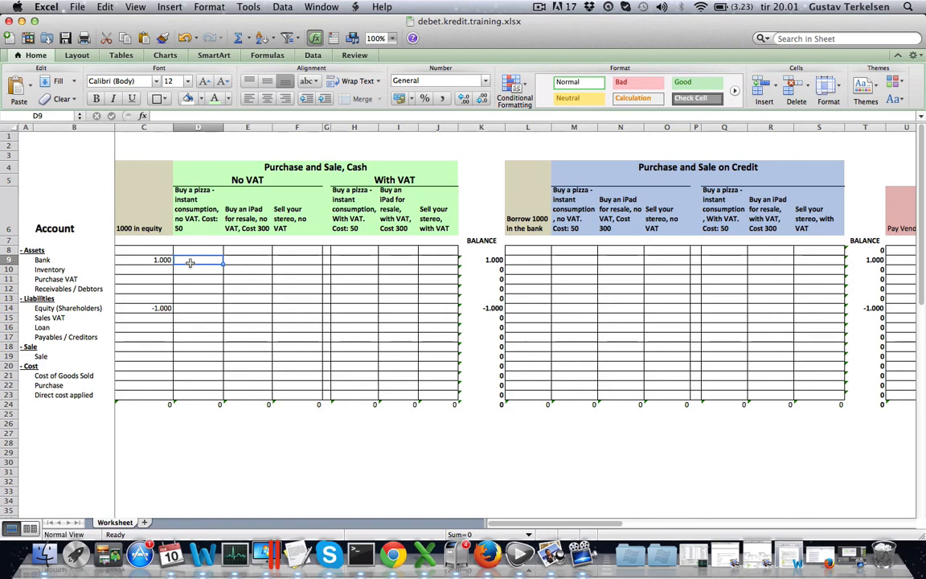
pyautogui.write('=')
pyautogui.write('50')
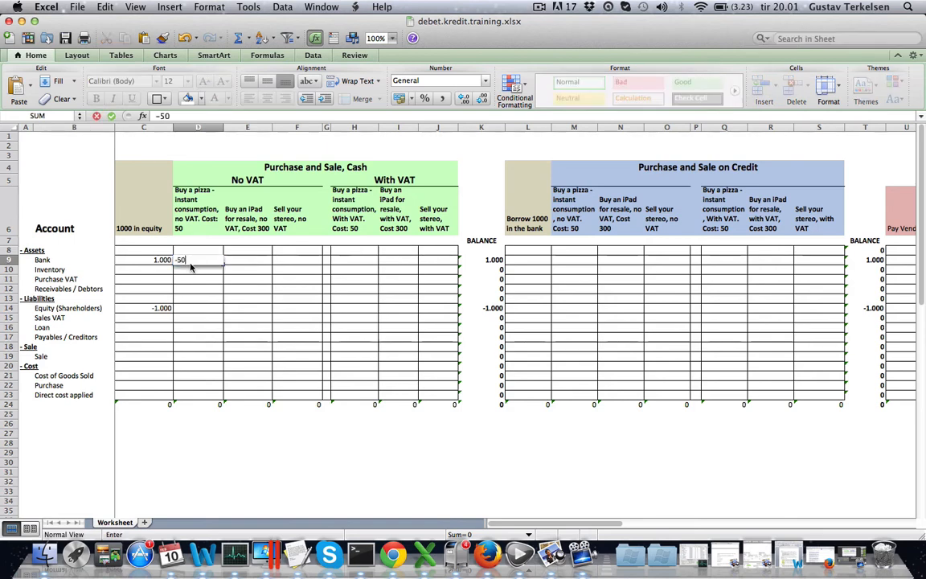
pyautogui.press('Tab')
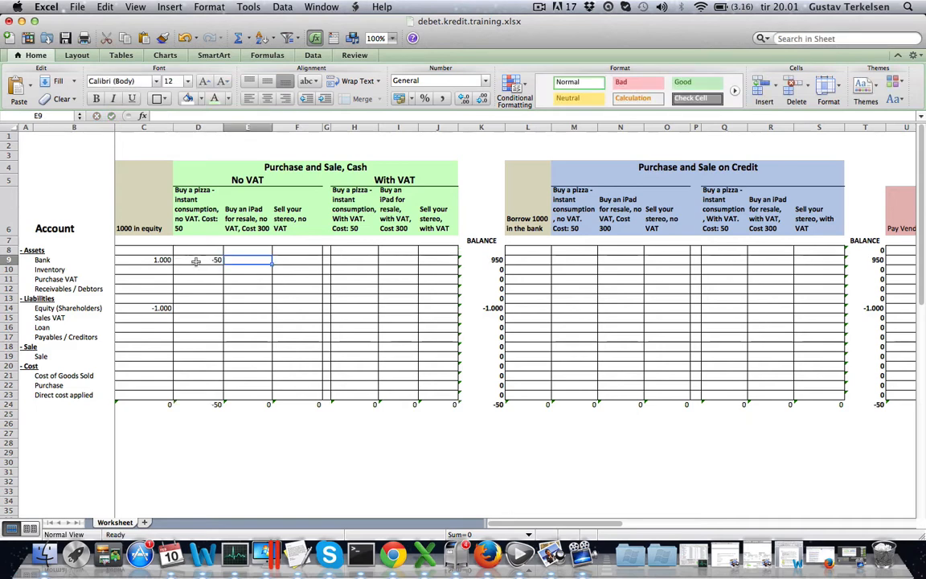
pyautogui.click(205, 259)
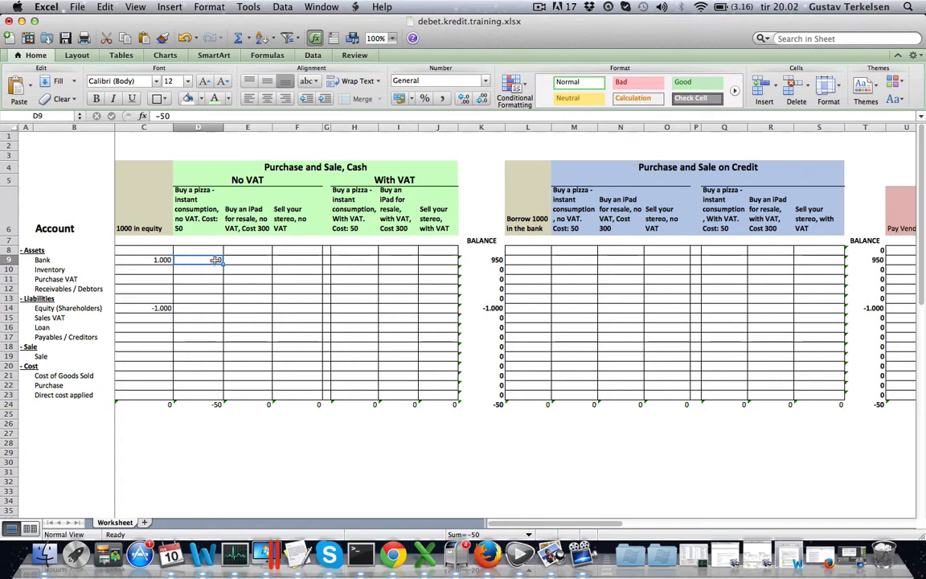
# Insert a new row above Cost of Goods Sold in the Cost group and label the account "Expences" in B21.
pyautogui.click(92, 376)
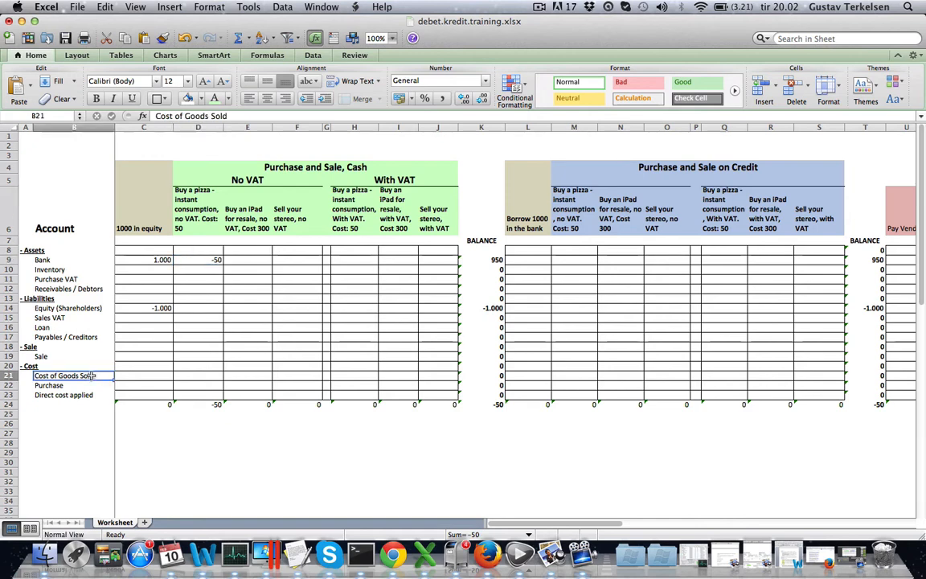
pyautogui.rightClick(7, 375)
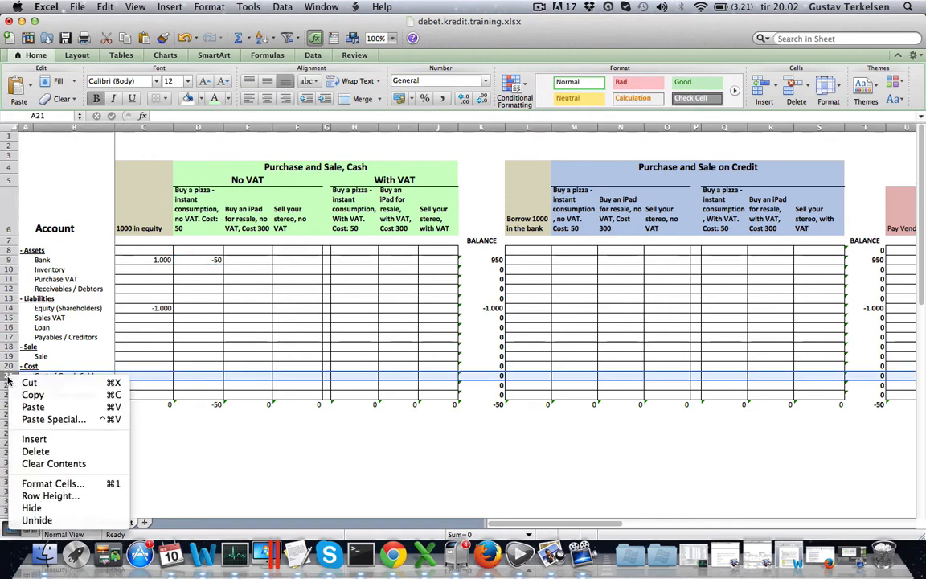
pyautogui.click(32, 439)
pyautogui.click(67, 376)
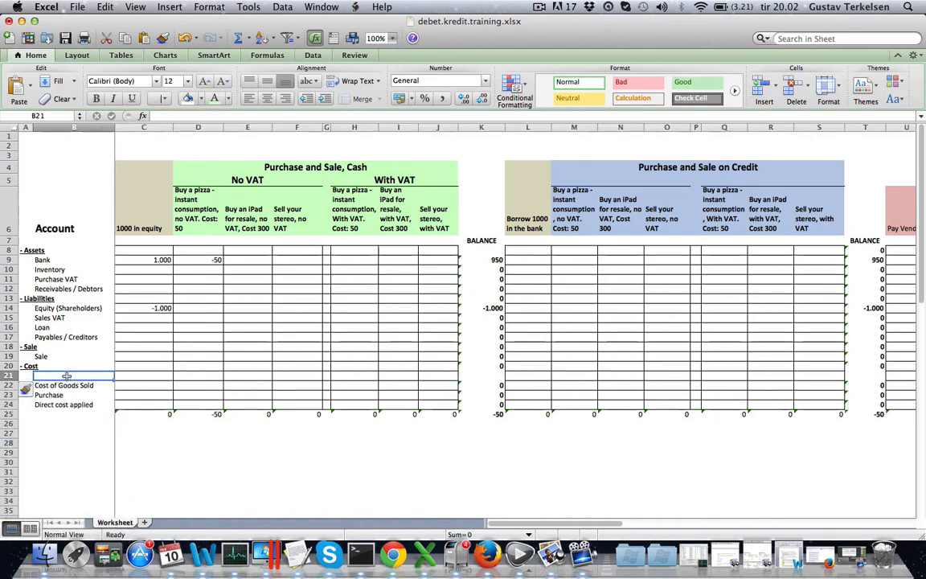
pyautogui.moveTo(67, 386); pyautogui.dragTo(69, 400)
pyautogui.click(69, 376)
pyautogui.write('E')
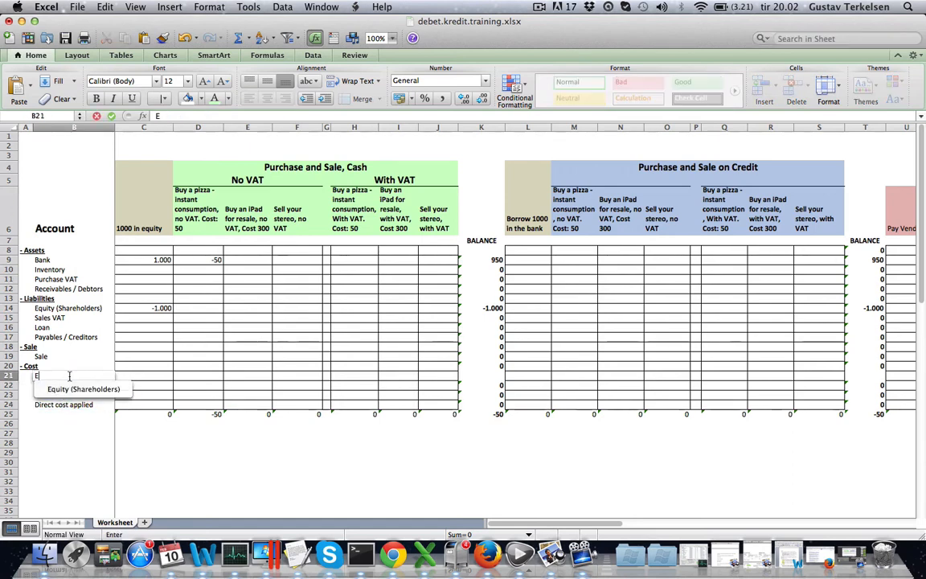
pyautogui.write('xpences')
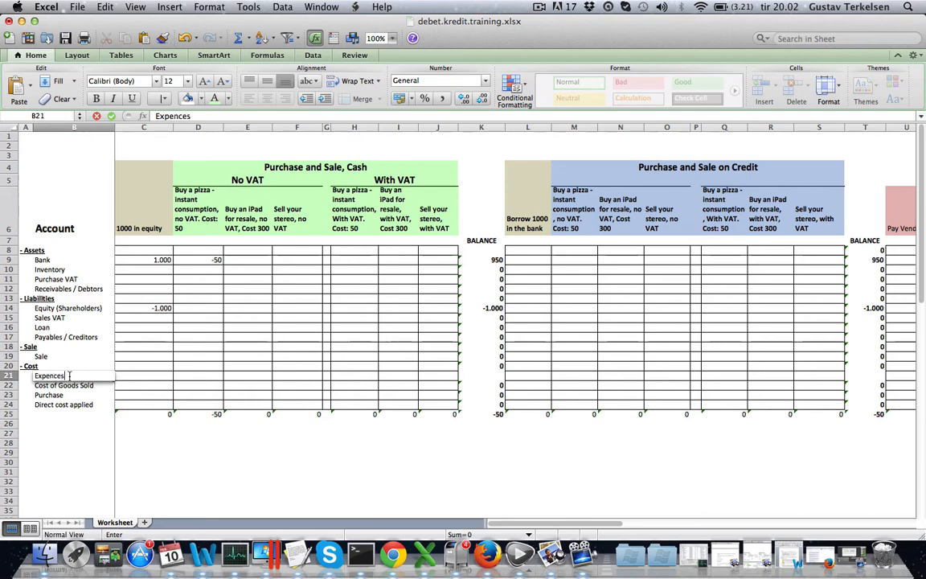
pyautogui.press('Tab')
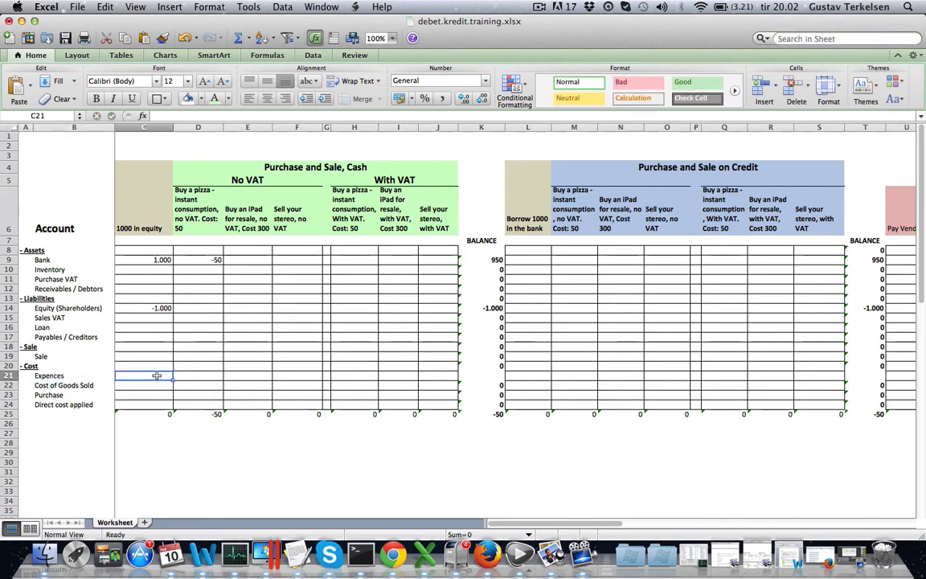
# Enter 50 for the Expences account in the no-VAT pizza purchase column, cell D21.
pyautogui.click(193, 375)
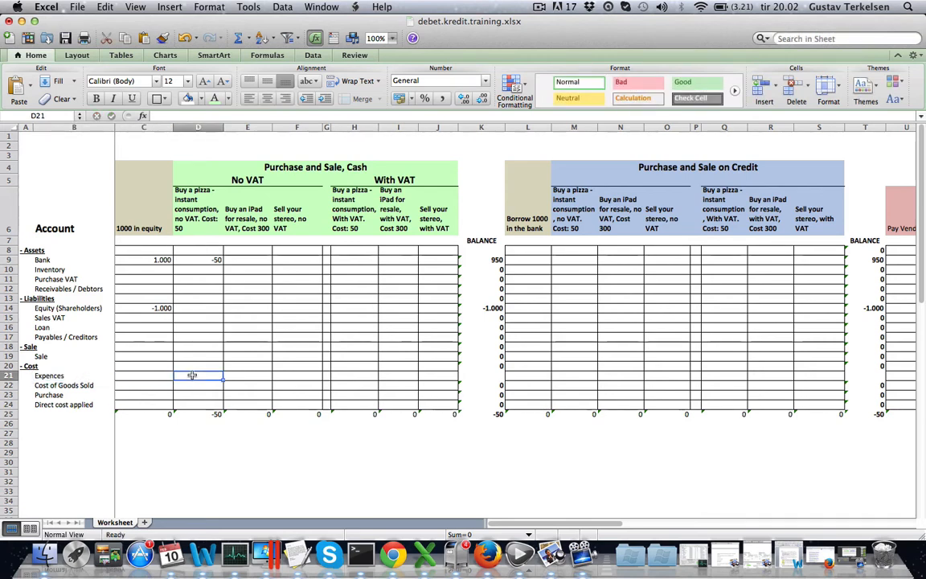
pyautogui.write('50')
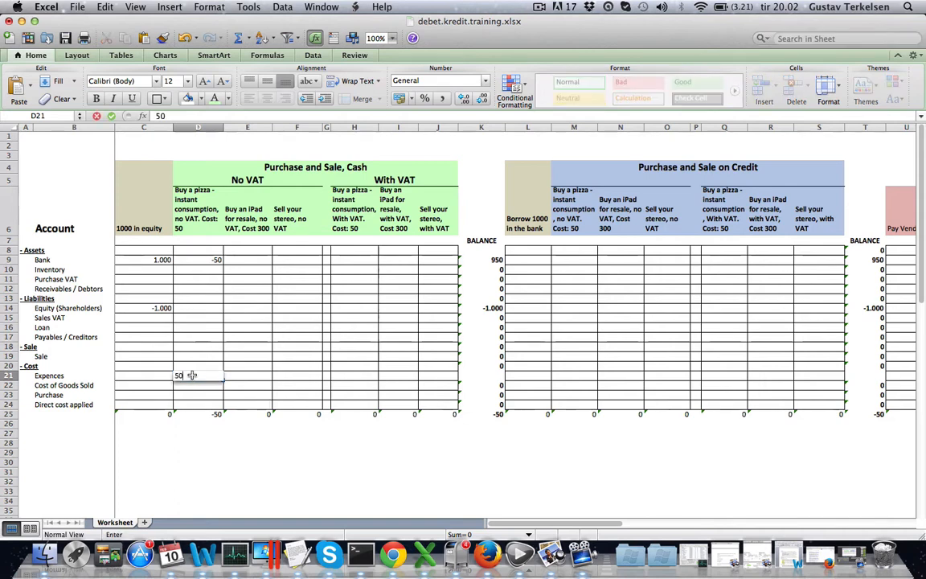
pyautogui.press('Tab')
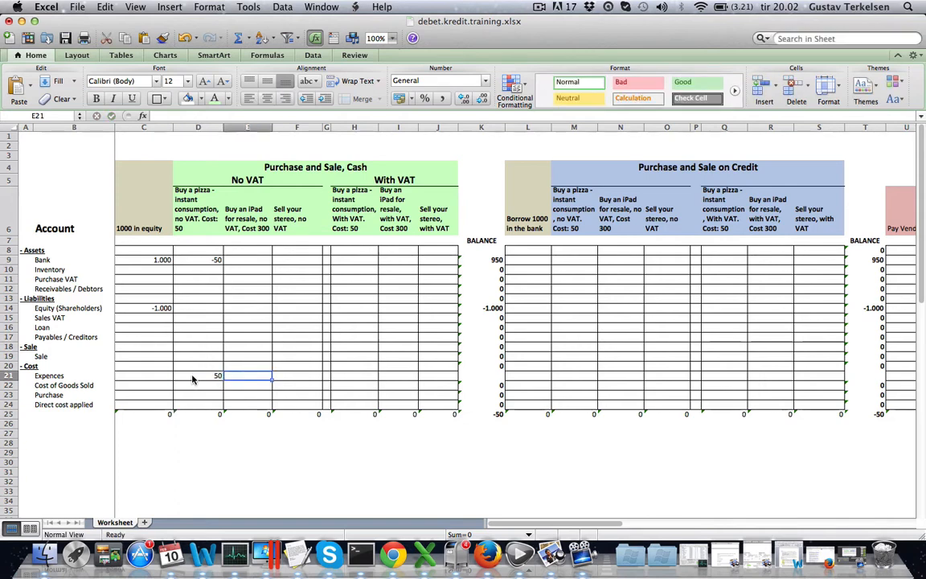
pyautogui.click(211, 376)
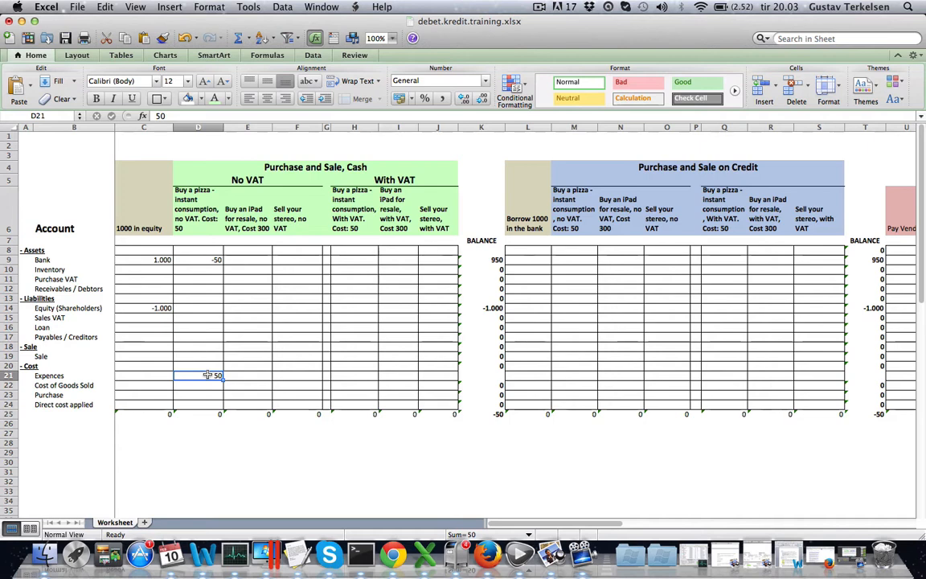
# Examine how the Sale and Cost accounts in rows 18–24, including the pizza expense, relate to the Equity (Shareholders) entry.
pyautogui.click(48, 308)
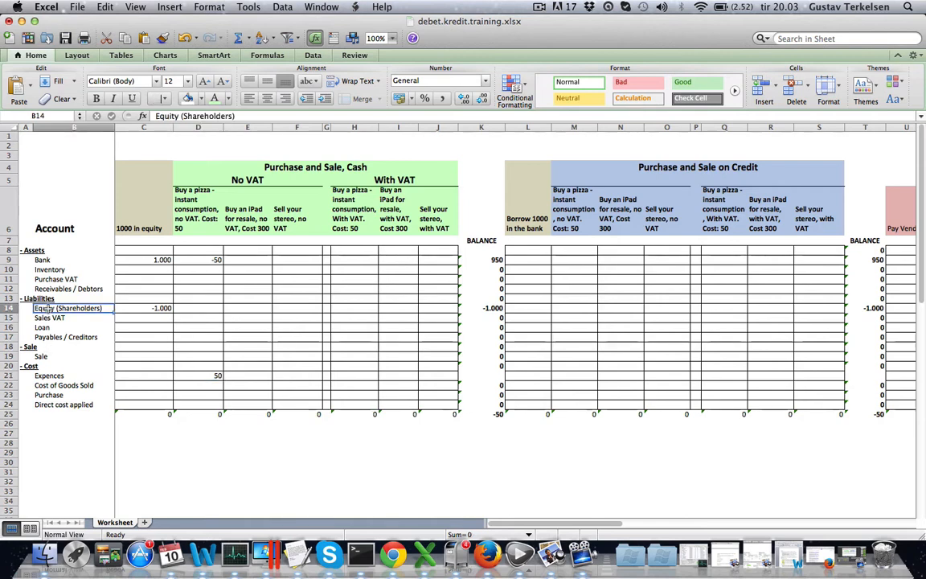
pyautogui.click(26, 347)
pyautogui.moveTo(27, 347); pyautogui.dragTo(76, 405)
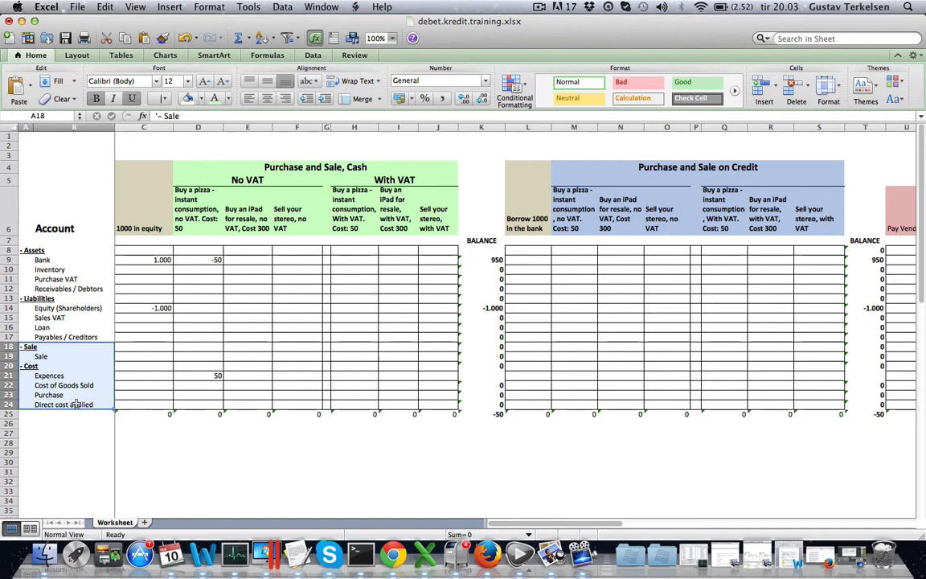
pyautogui.click(74, 310)
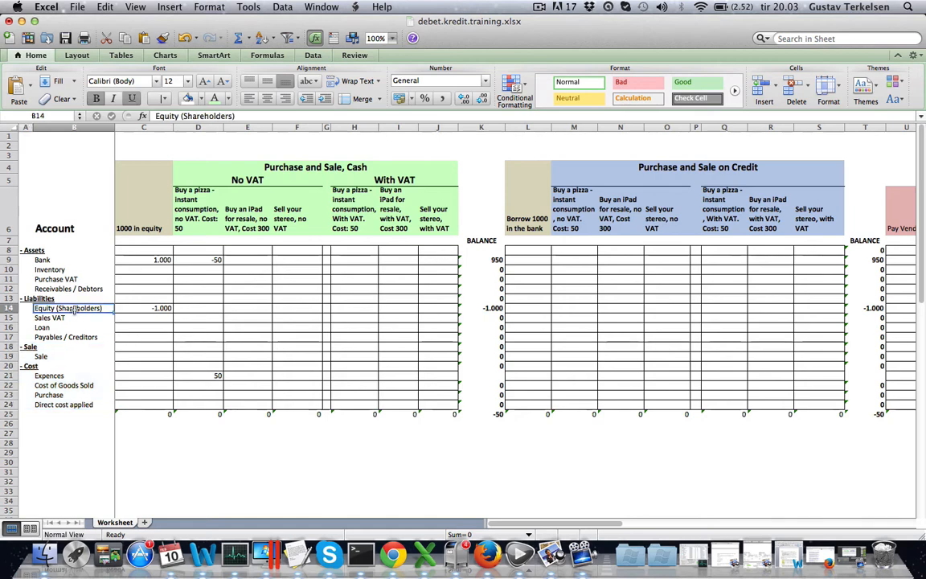
pyautogui.click(151, 308)
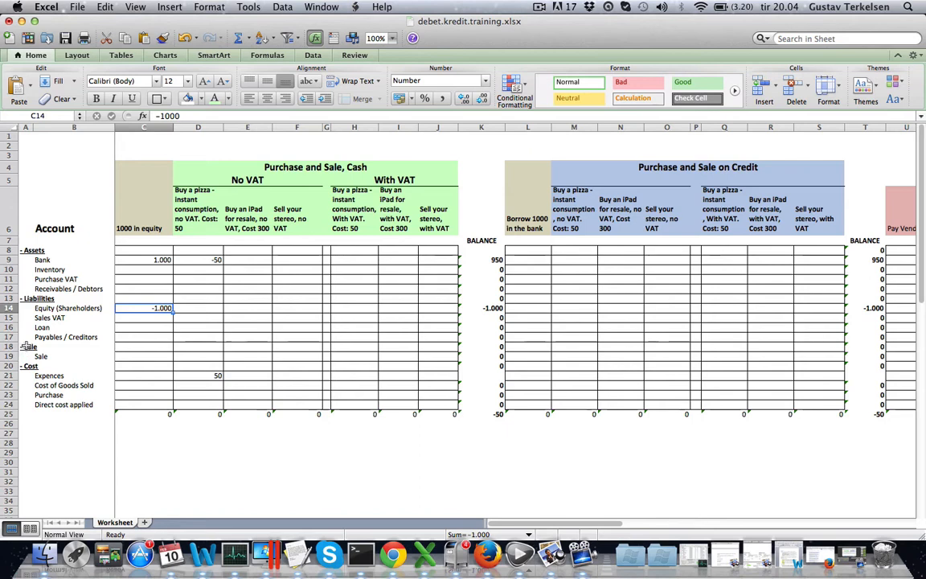
pyautogui.moveTo(25, 346); pyautogui.dragTo(78, 404)
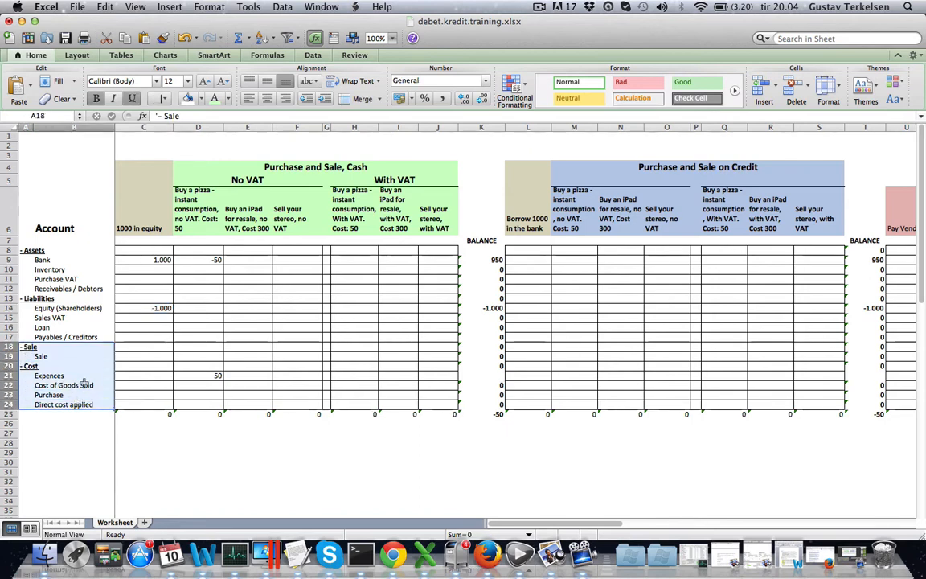
pyautogui.click(161, 307)
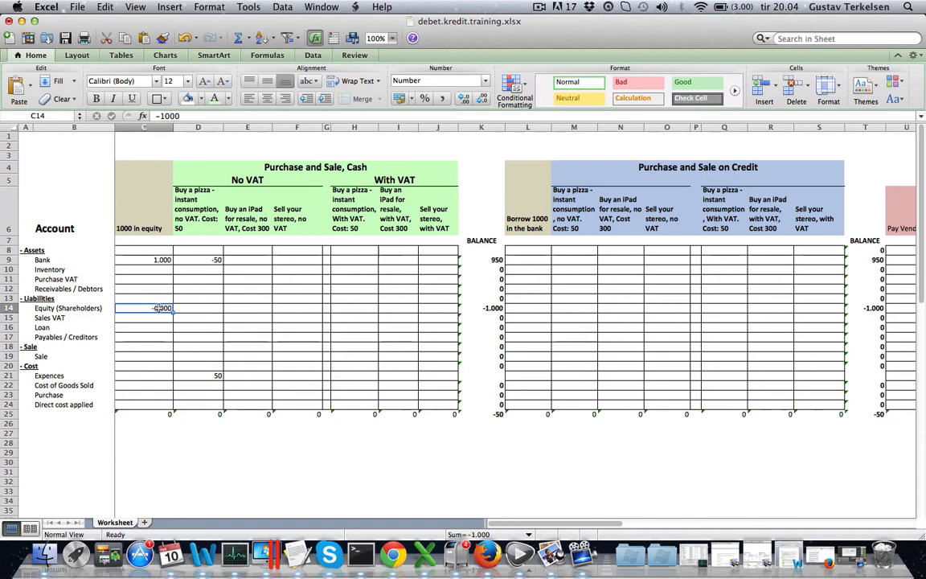
pyautogui.click(217, 376)
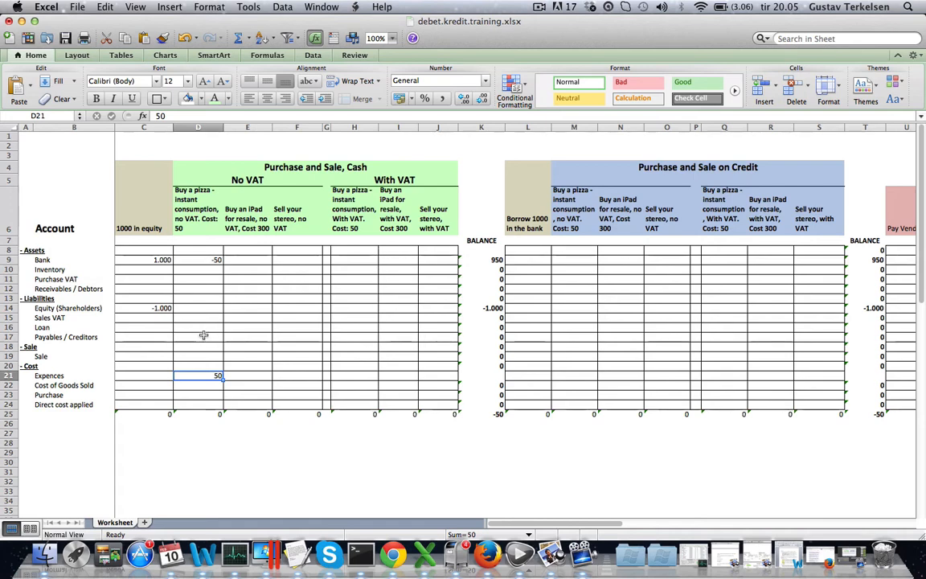
# Check the pizza column's total and the Bank balance, and enter -300 for Bank in the no-VAT cash iPad purchase column, cell E9.
pyautogui.click(212, 414)
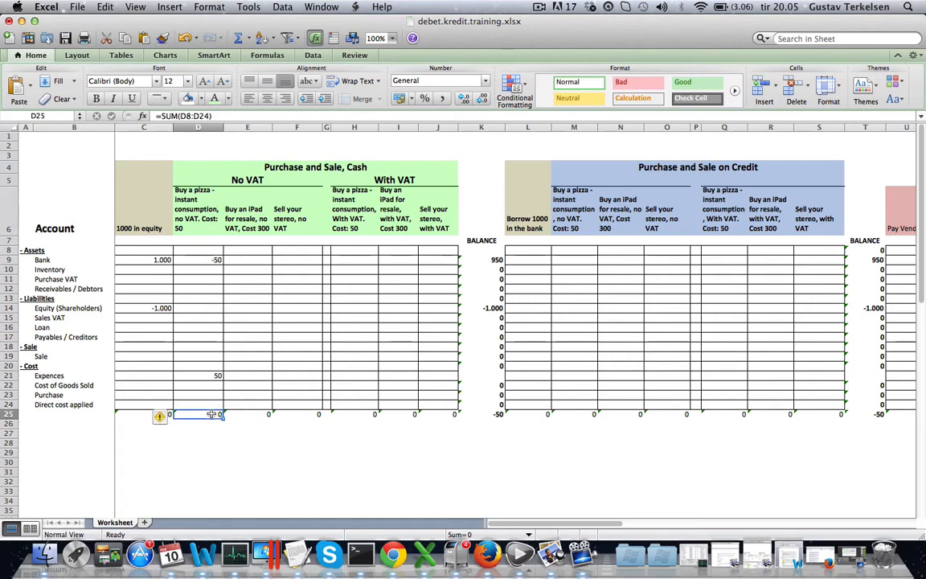
pyautogui.click(210, 260)
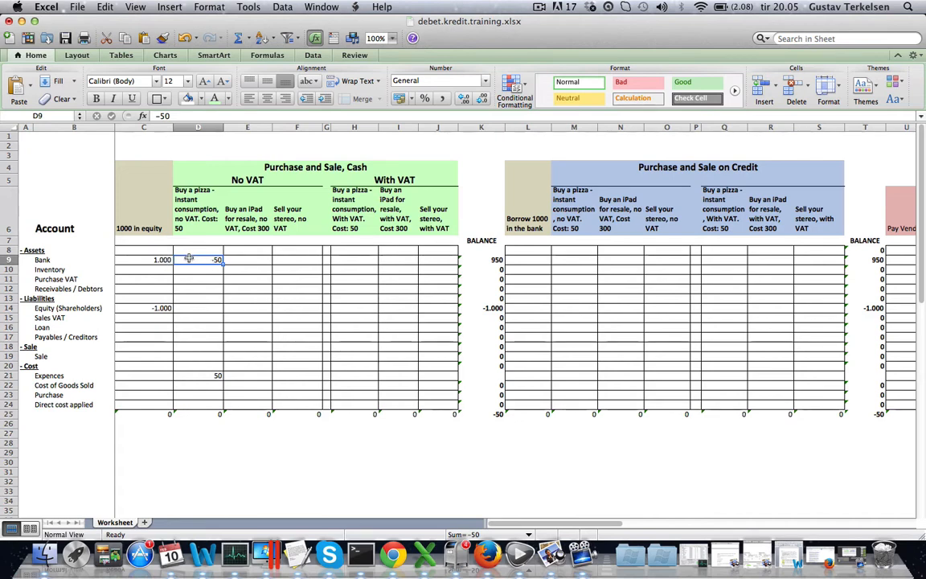
pyautogui.click(489, 259)
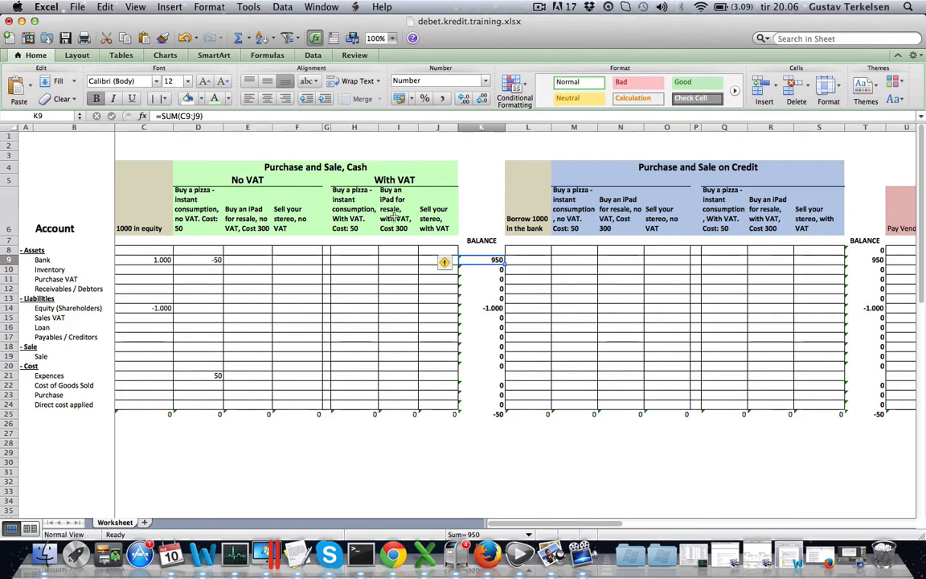
pyautogui.click(240, 209)
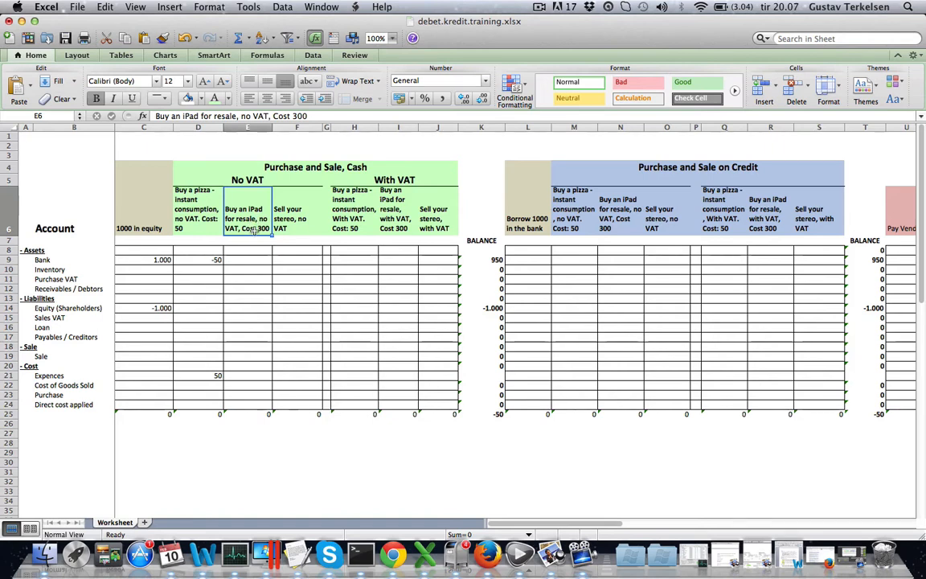
pyautogui.click(256, 259)
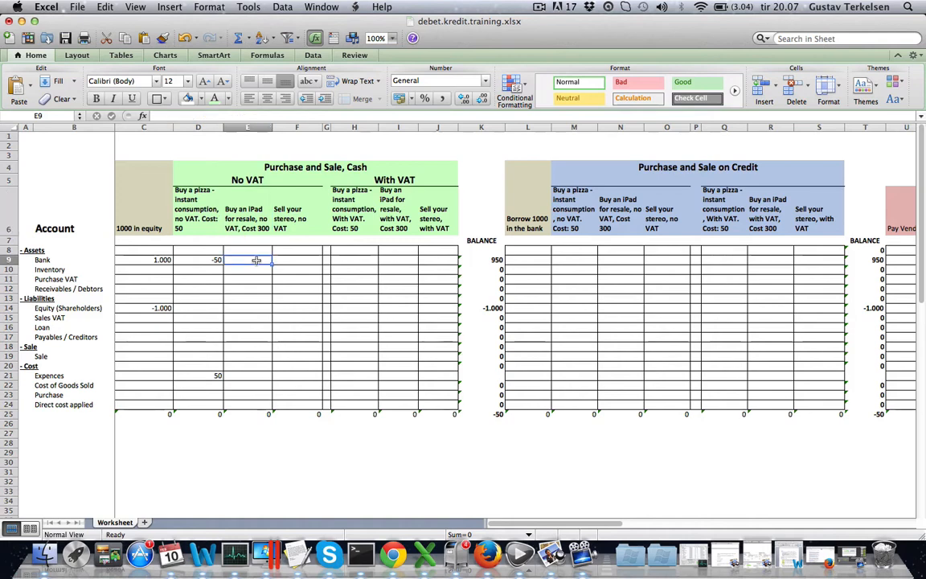
pyautogui.write('-')
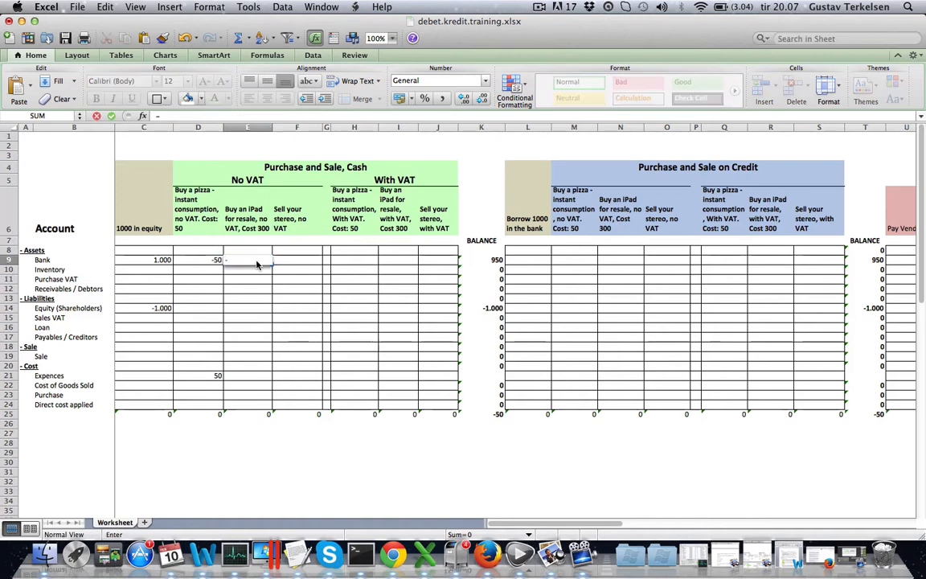
pyautogui.write('300')
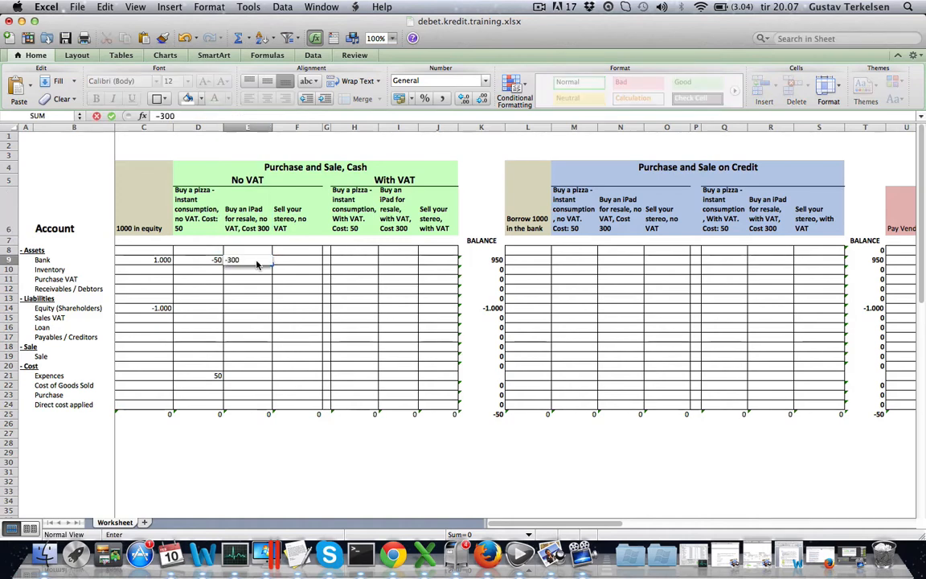
pyautogui.press('Tab')
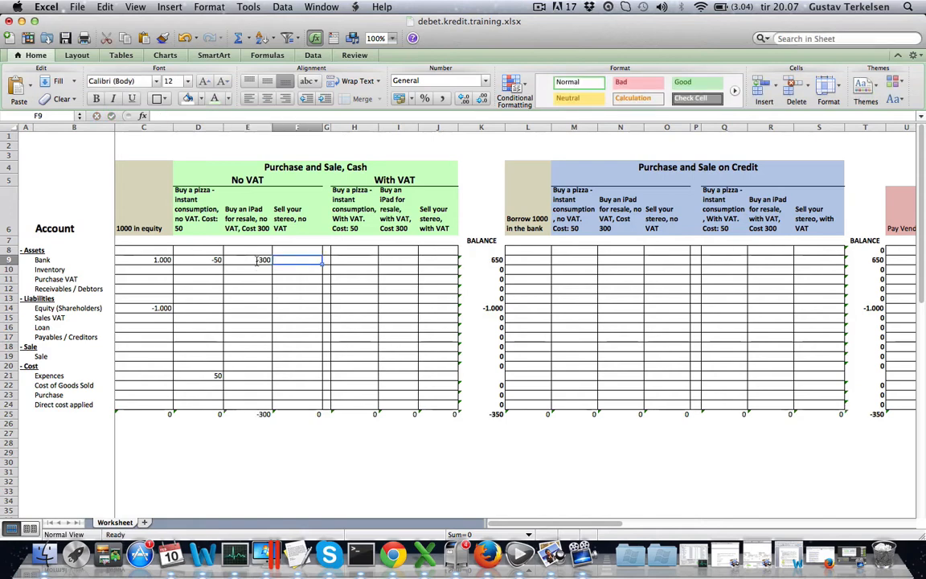
# Check the Bank balance and the iPad purchase column's total, and enter 300 for the Inventory account in cell E10.
pyautogui.click(494, 259)
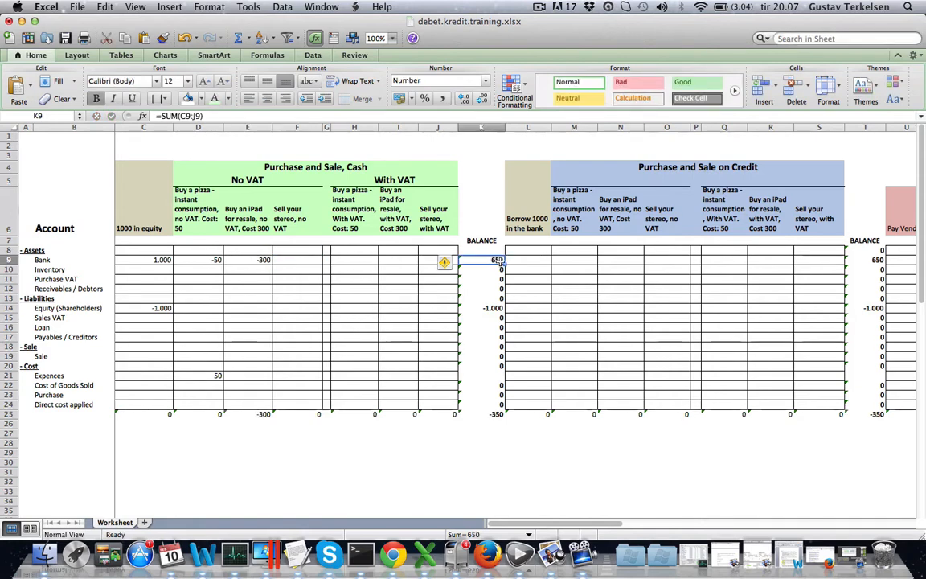
pyautogui.click(248, 259)
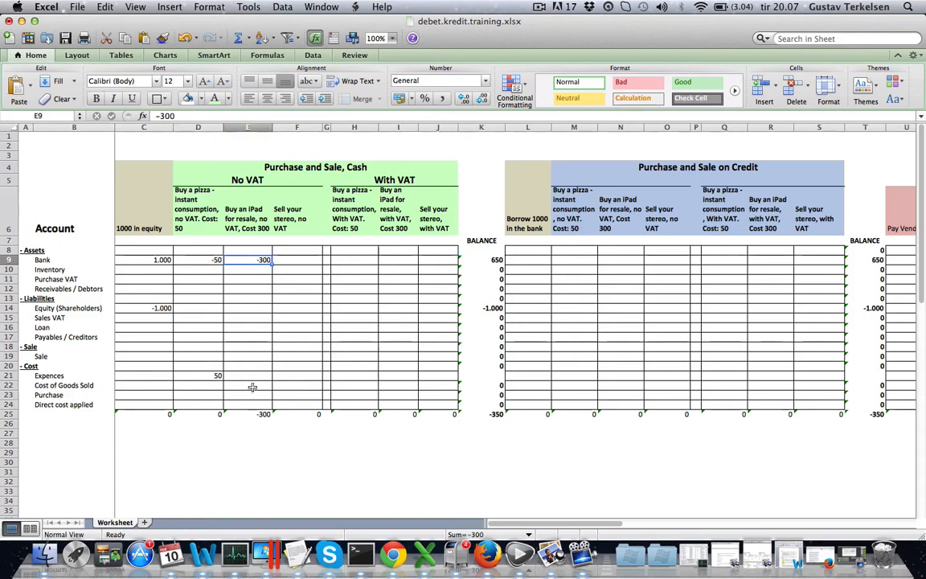
pyautogui.click(263, 414)
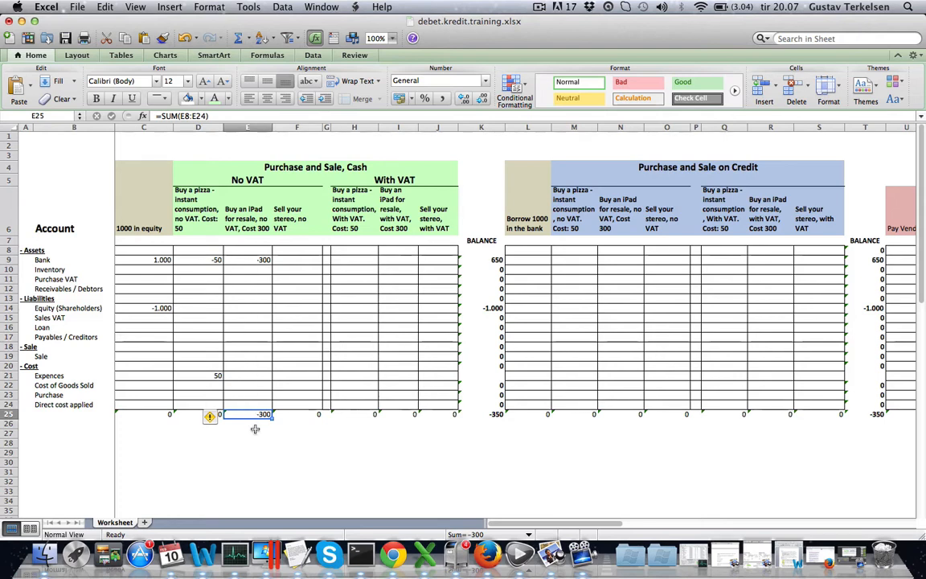
pyautogui.click(251, 259)
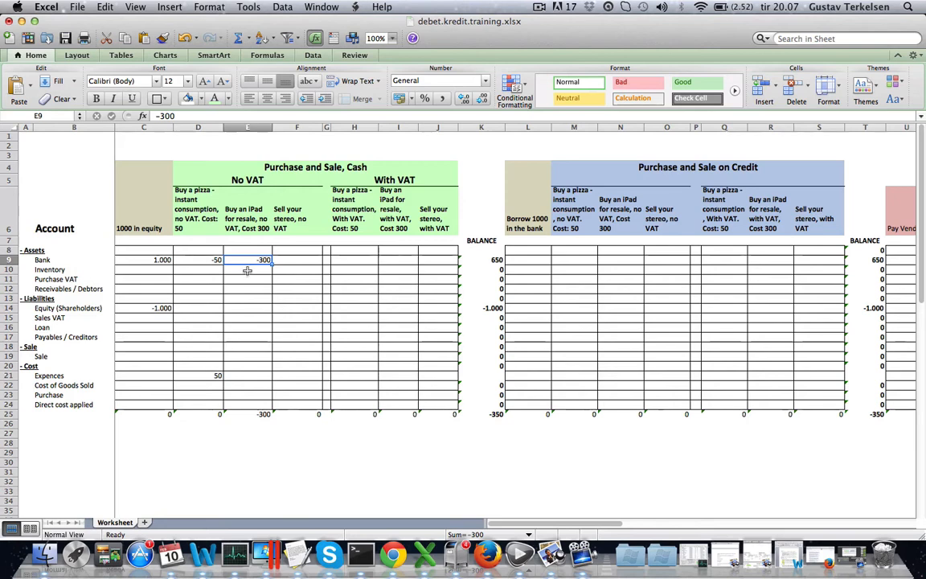
pyautogui.click(248, 271)
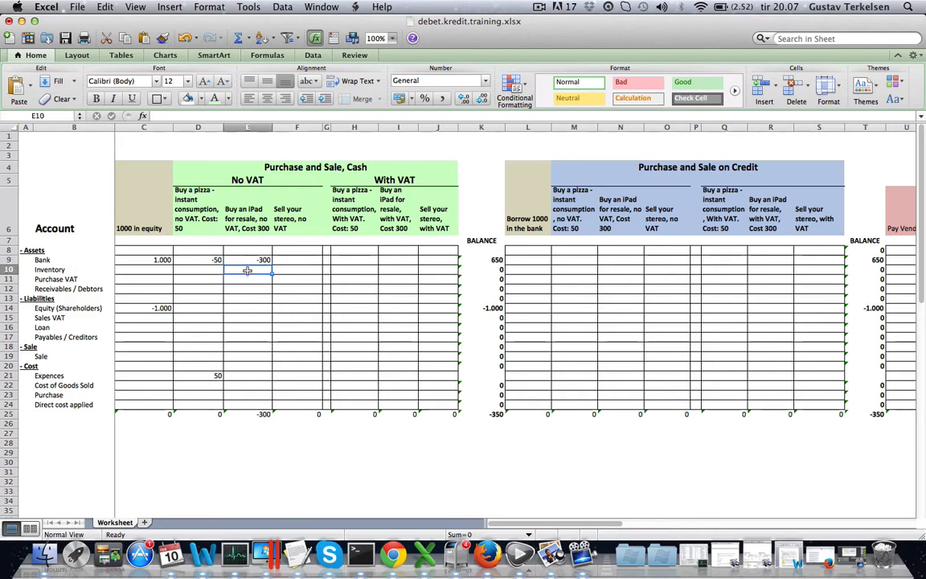
pyautogui.write('300')
pyautogui.press('Tab')
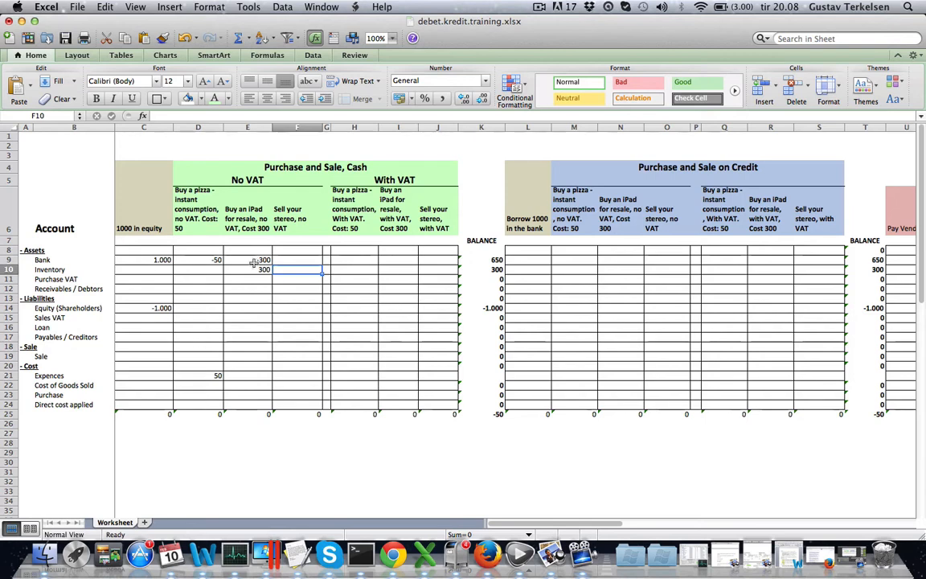
pyautogui.click(254, 269)
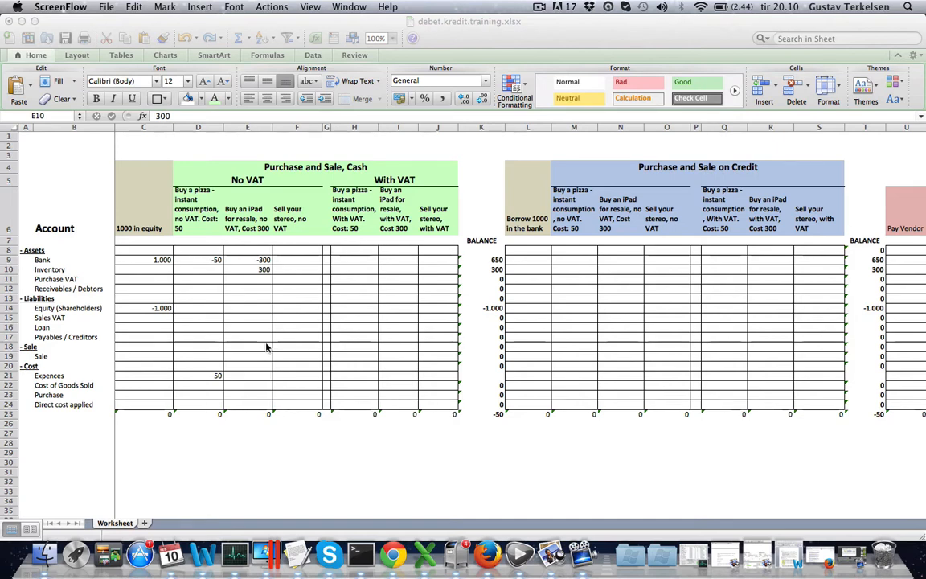
# Add the price to the no-VAT cash stereo sale heading in F6 so it reads "Sell your stereo, no VAT, 600".
pyautogui.click(287, 230)
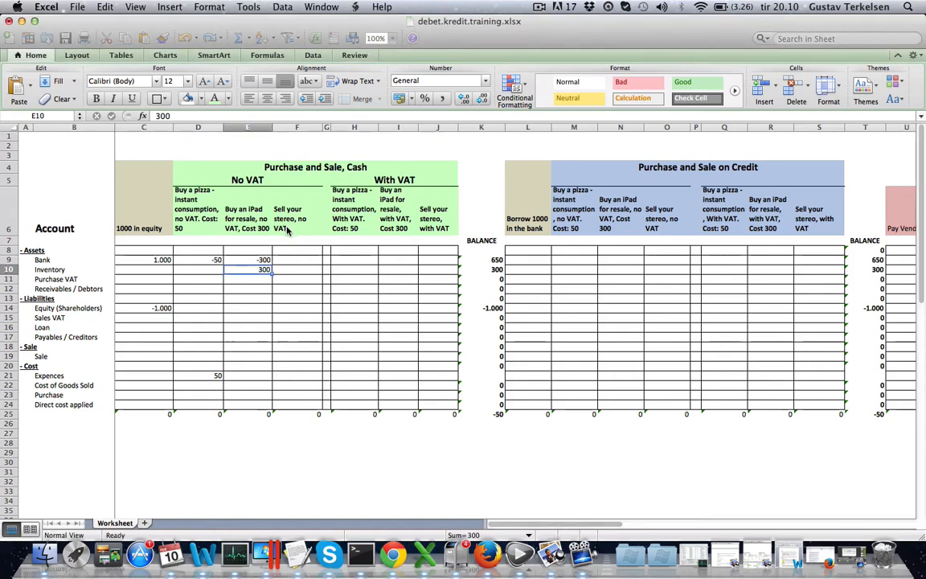
pyautogui.doubleClick(288, 229)
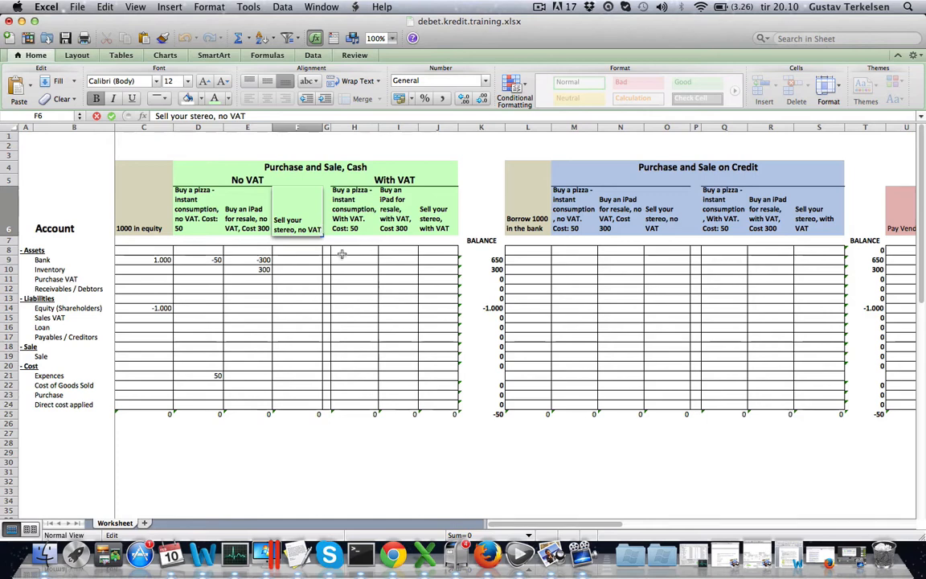
pyautogui.write(',')
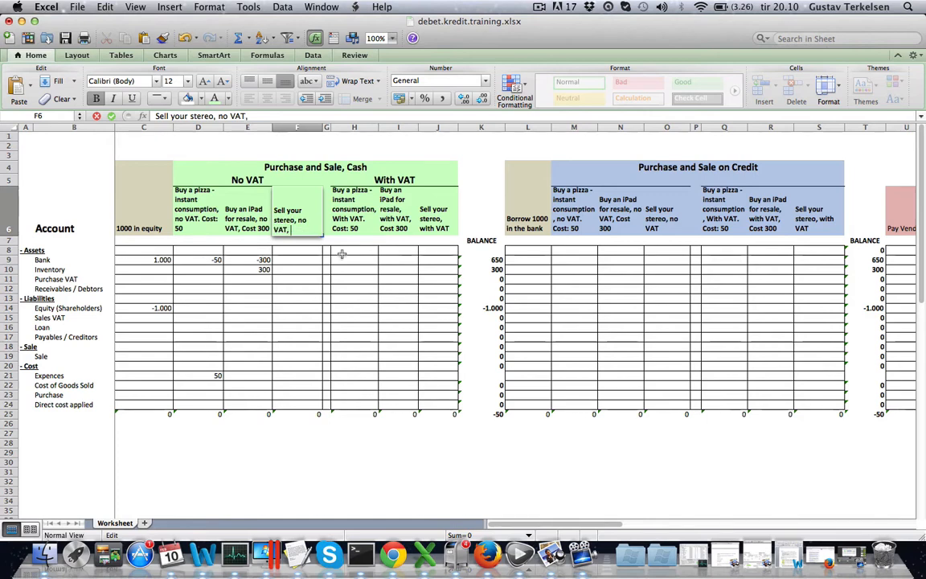
pyautogui.write(' 600')
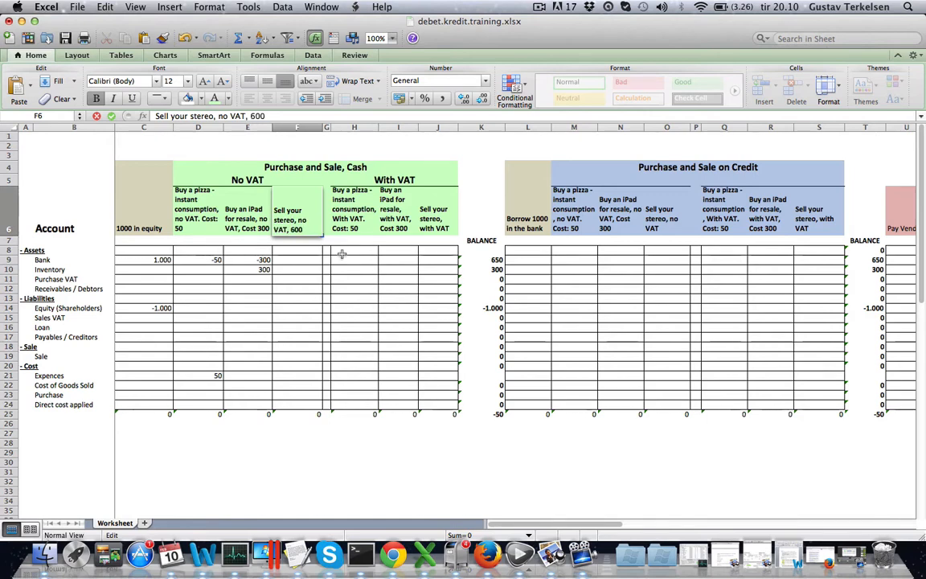
pyautogui.press('Return')
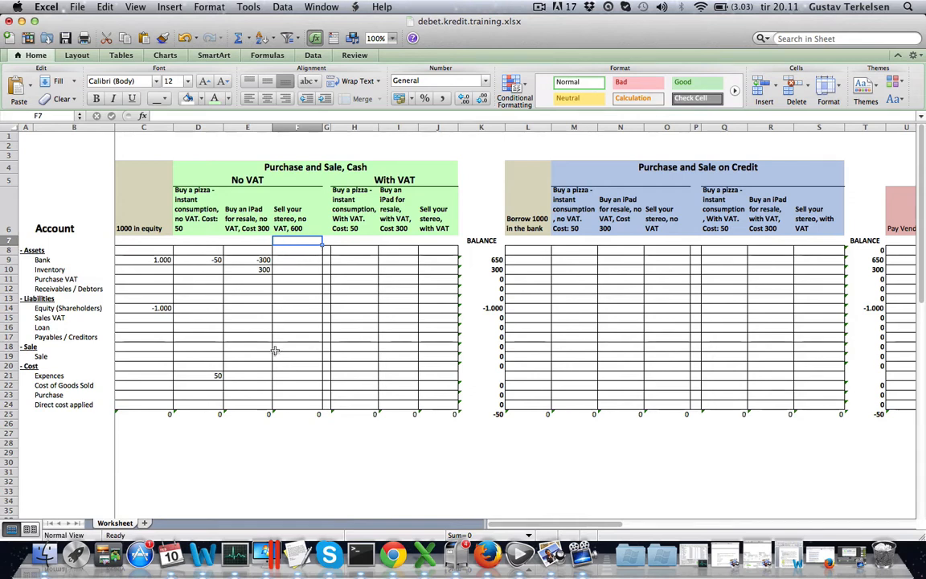
# Enter 600 for the Bank account in the no-VAT cash sale column, cell F9.
pyautogui.click(294, 260)
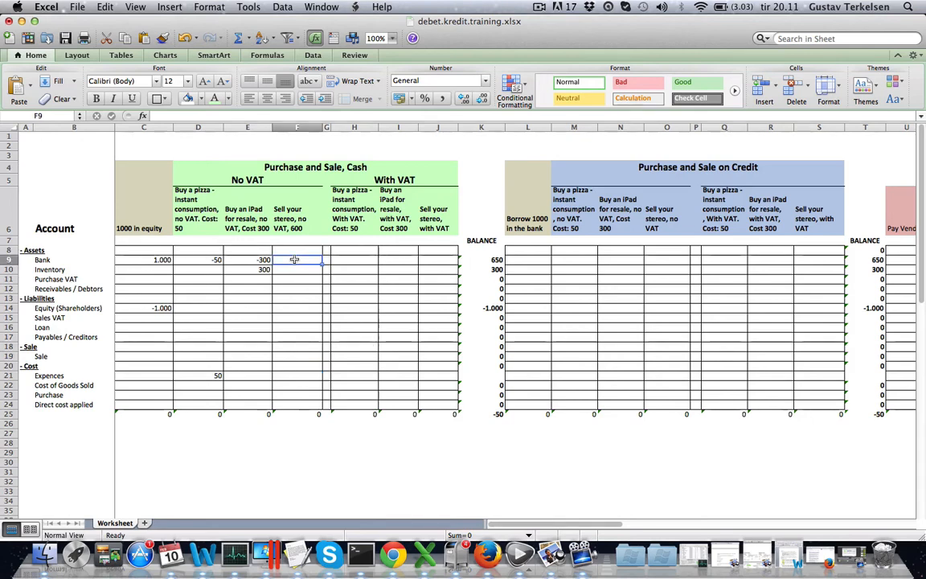
pyautogui.write('600')
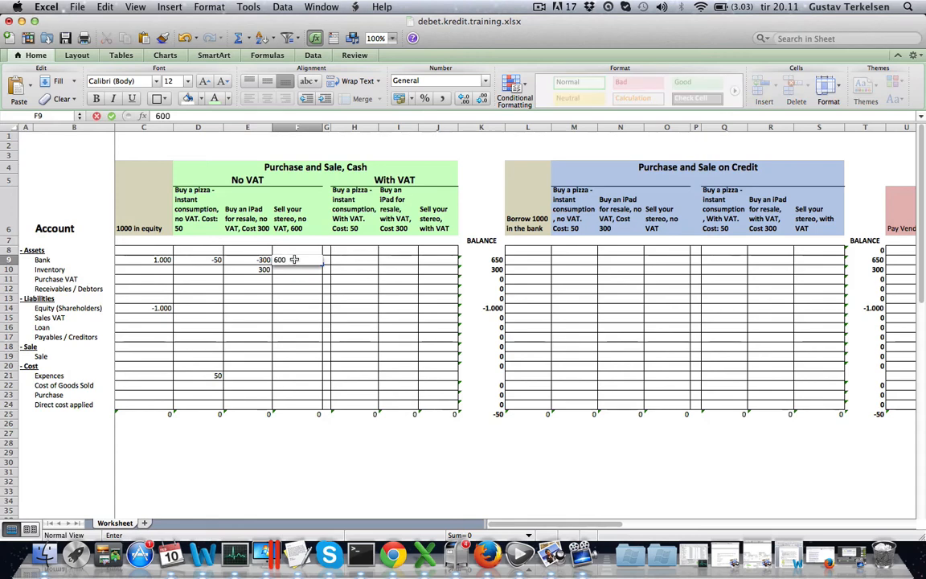
pyautogui.press('Tab')
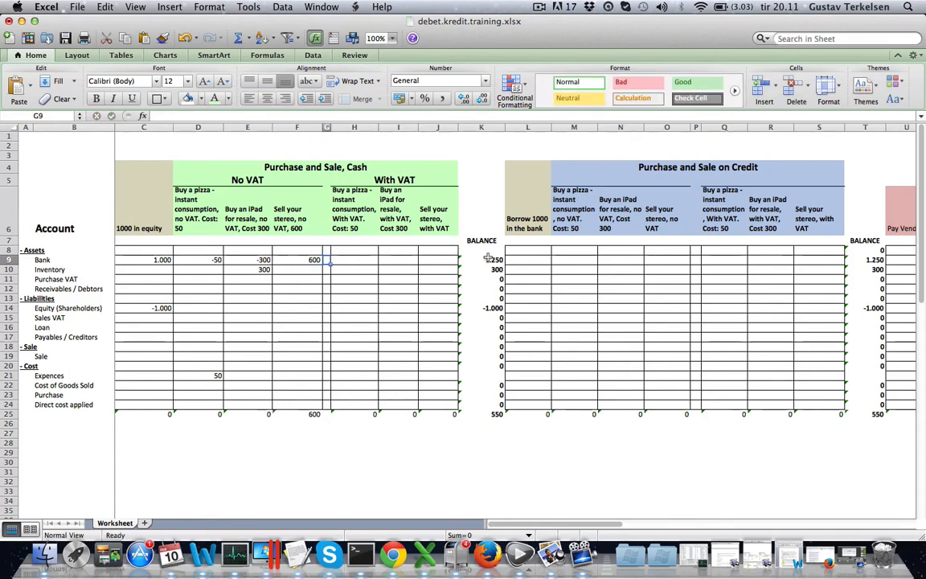
pyautogui.click(311, 262)
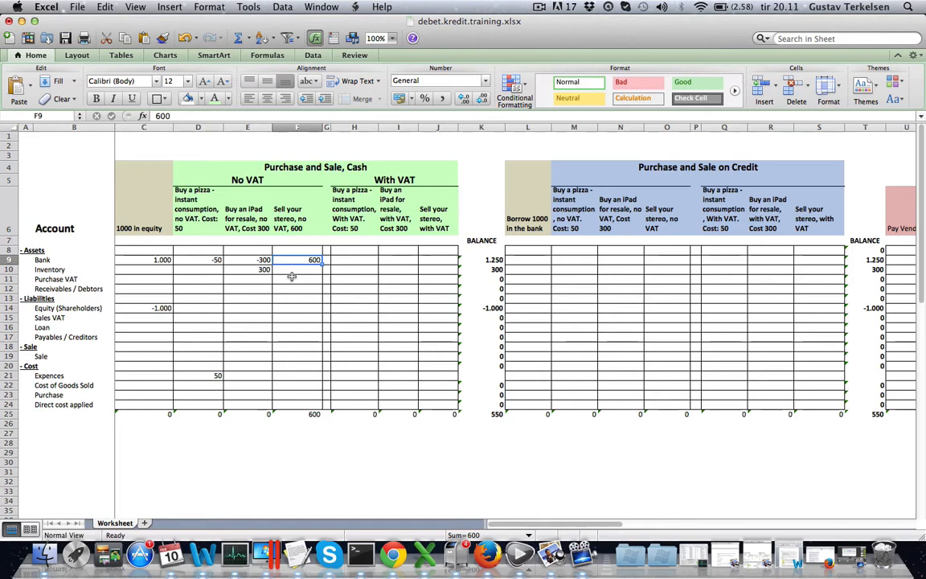
# Enter -600 for the Sale account in the no-VAT cash sale column, cell F19, and compare it with the pizza expense.
pyautogui.click(60, 309)
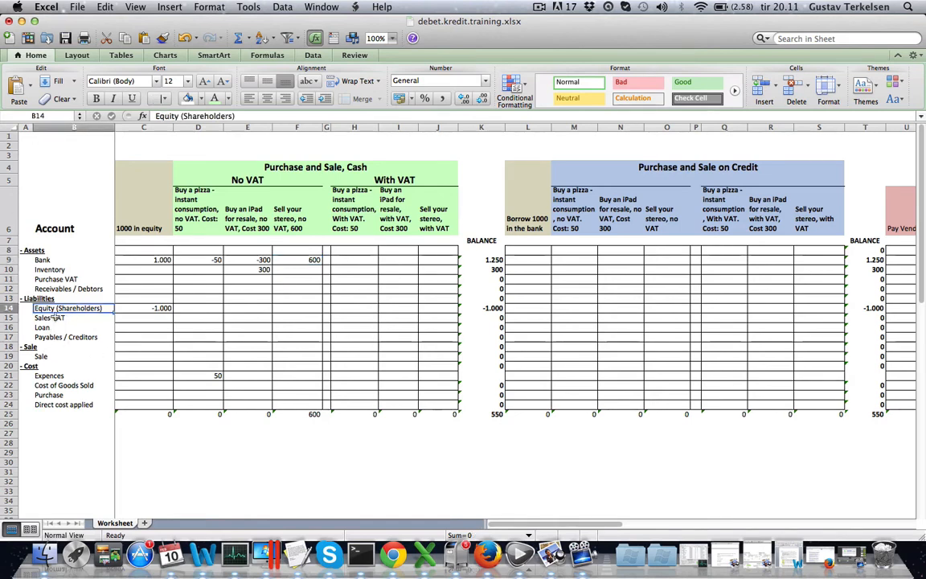
pyautogui.click(44, 356)
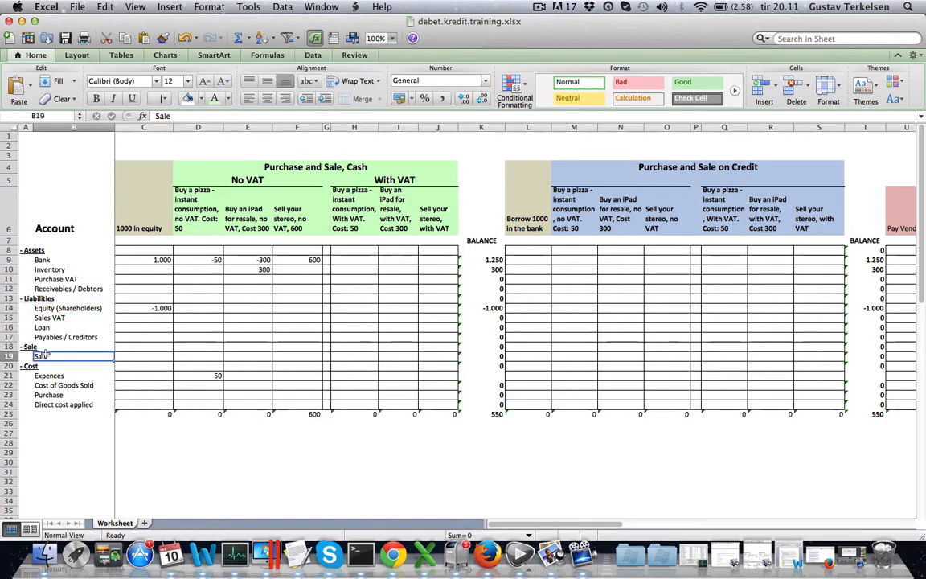
pyautogui.click(305, 356)
pyautogui.write('-600')
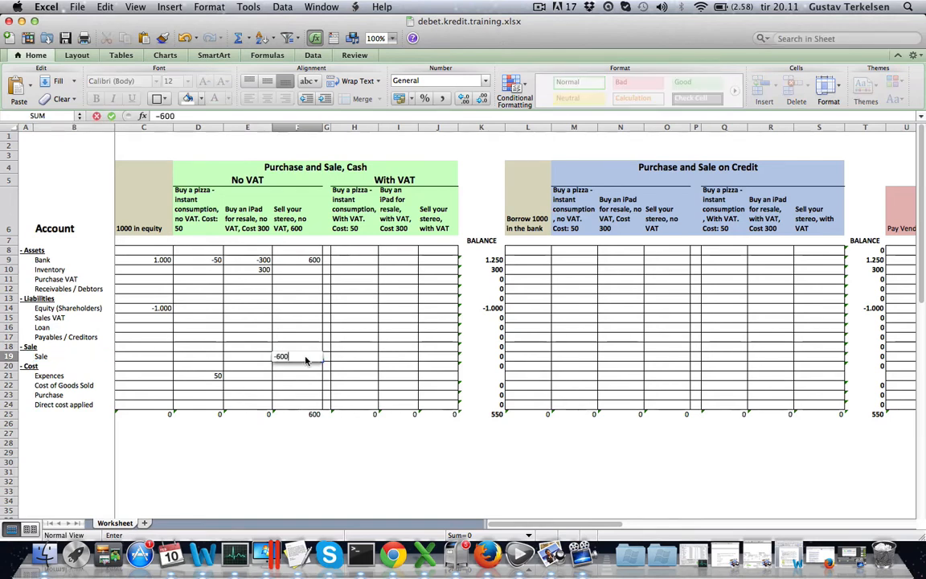
pyautogui.press('Return')
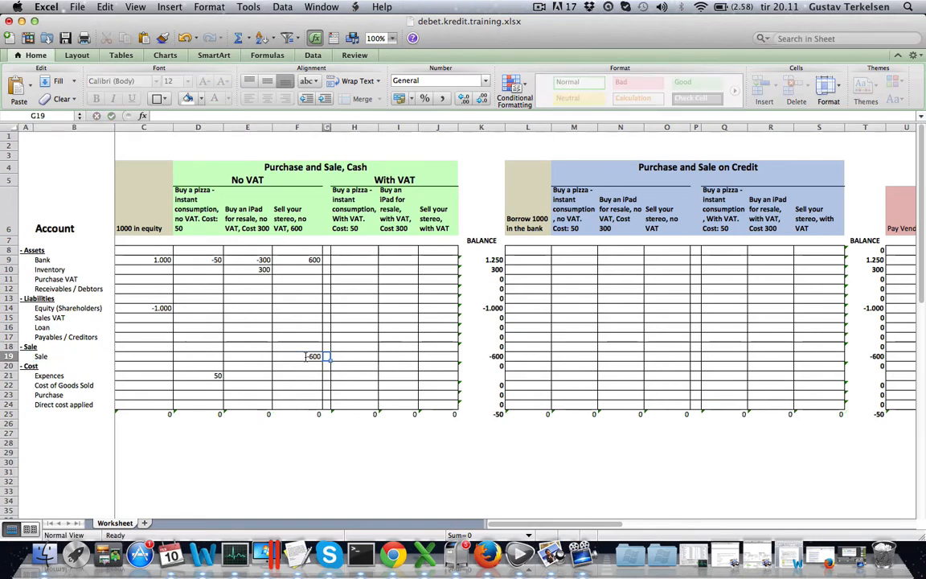
pyautogui.click(217, 375)
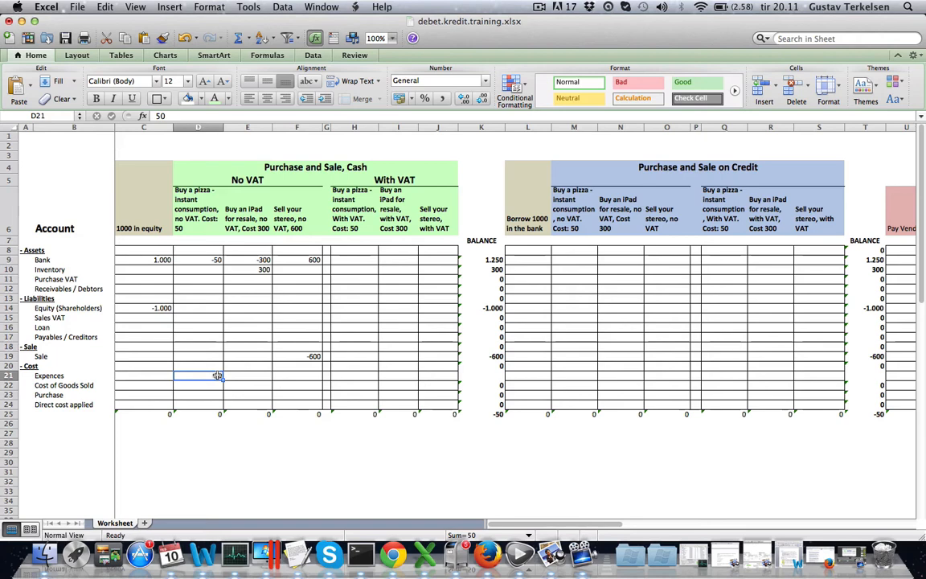
pyautogui.click(310, 355)
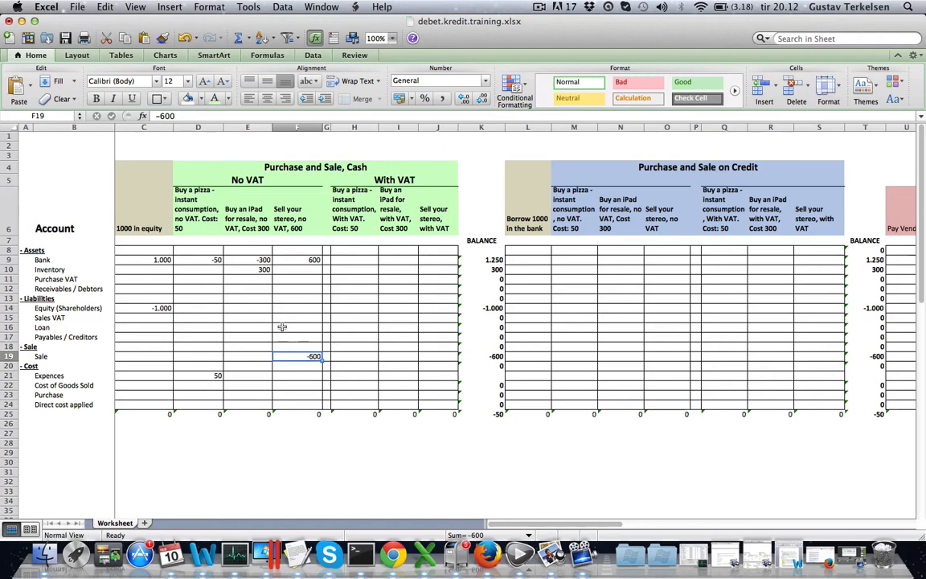
# Replace "stereo" with "iPad" in the F6 heading so it reads "Sell your iPad, no VAT, 600".
pyautogui.click(308, 269)
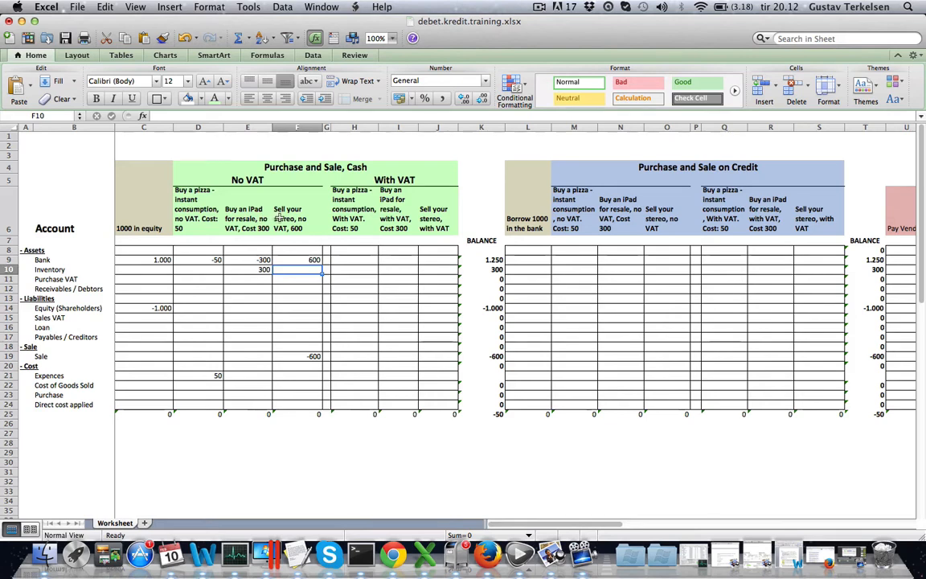
pyautogui.doubleClick(294, 218)
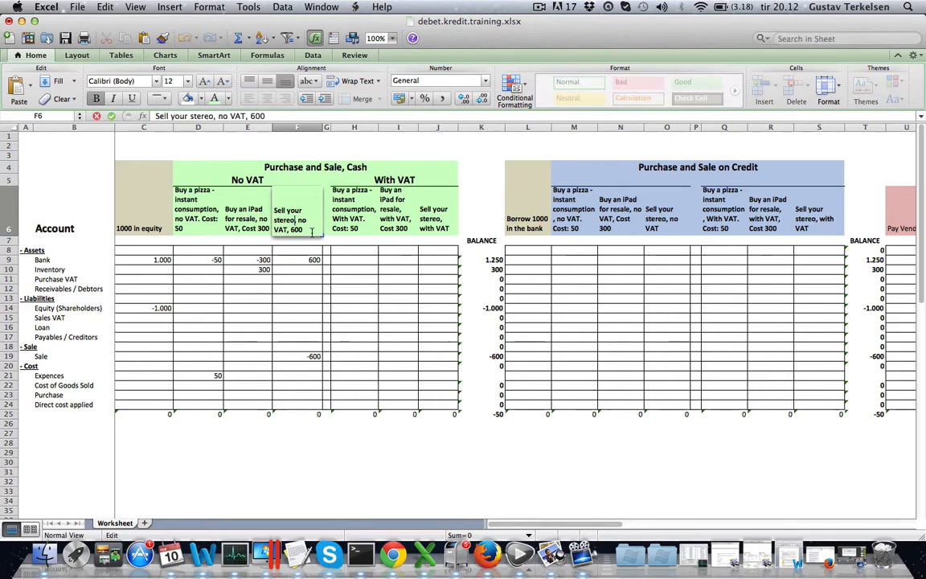
pyautogui.press('BackSpace')
pyautogui.press('BackSpace')
pyautogui.press('BackSpace')
pyautogui.press('BackSpace')
pyautogui.press('BackSpace')
pyautogui.press('BackSpace')
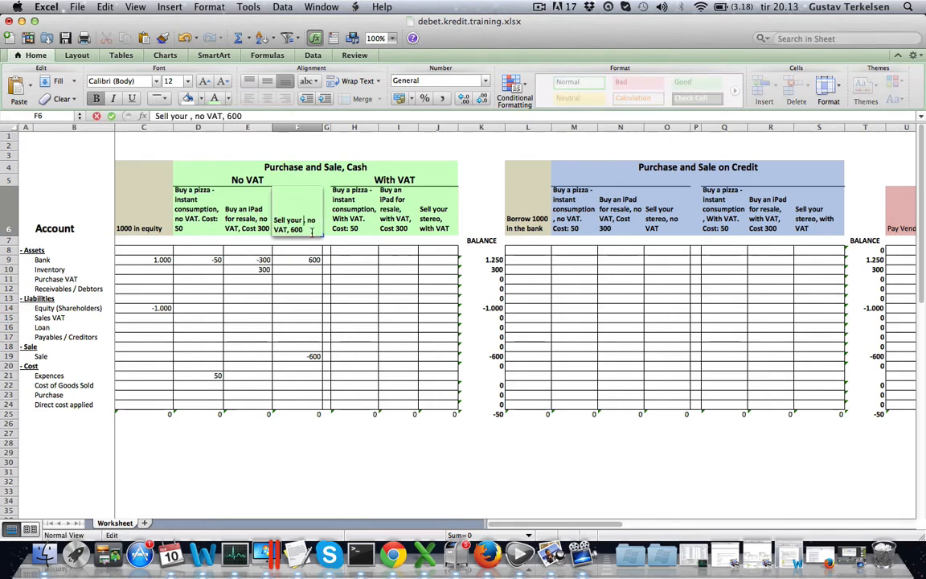
pyautogui.write('iPad')
pyautogui.press('Return')
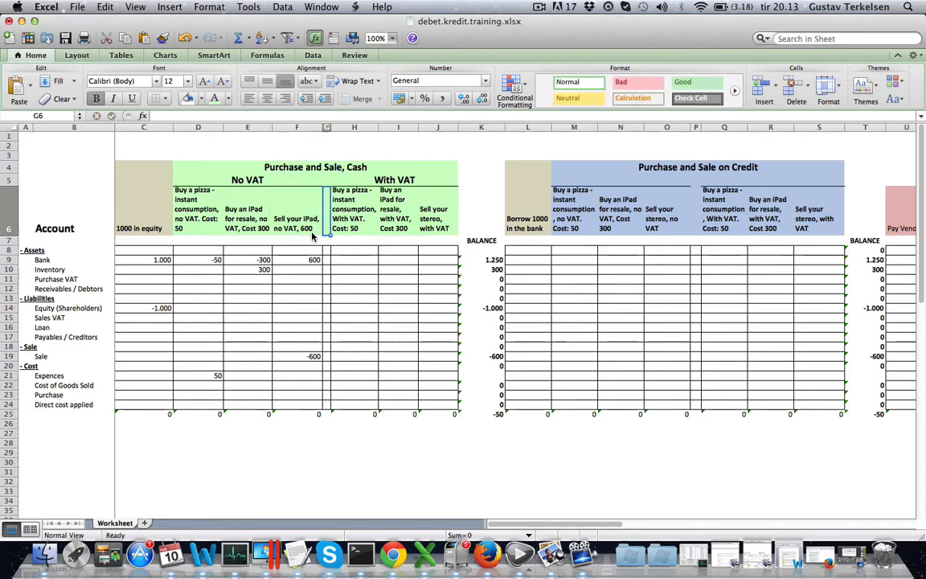
pyautogui.click(274, 218)
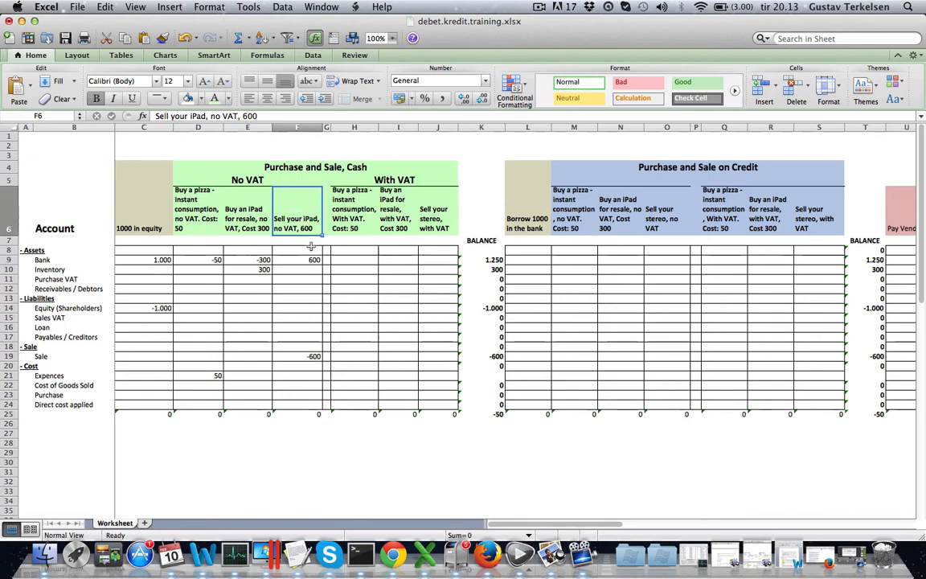
# Check the Bank and Sale entries of the no-VAT cash iPad sale and enter -300 for Inventory in cell F10.
pyautogui.click(308, 259)
pyautogui.click(305, 357)
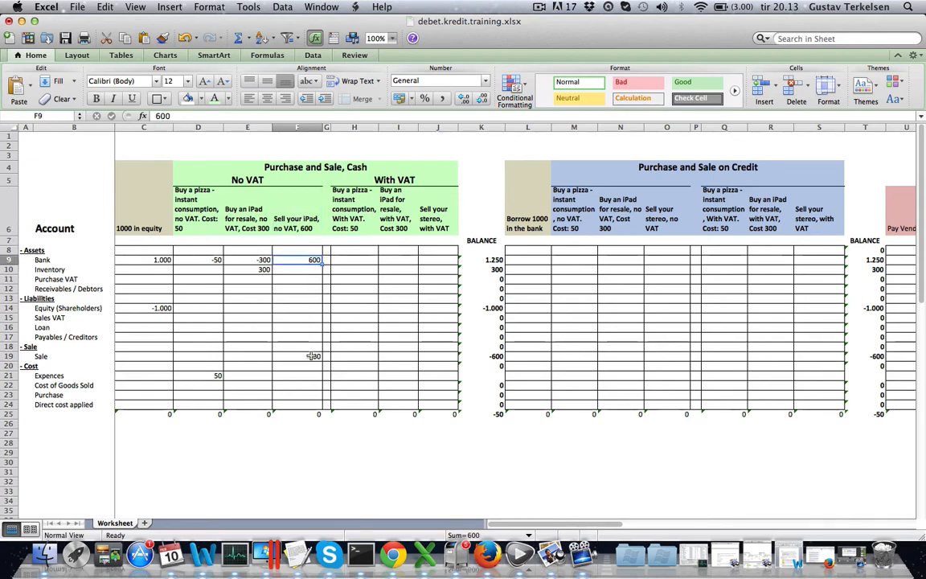
pyautogui.click(310, 260)
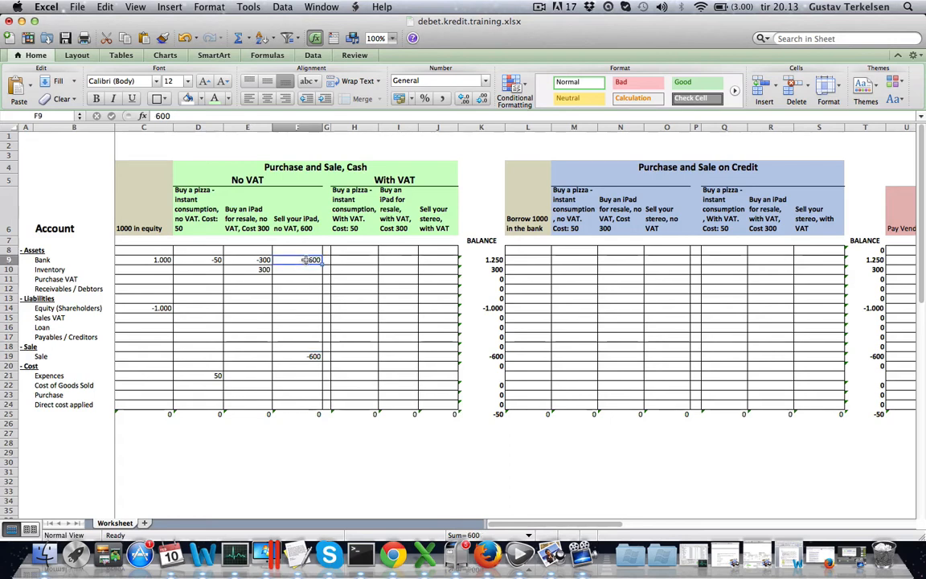
pyautogui.click(308, 359)
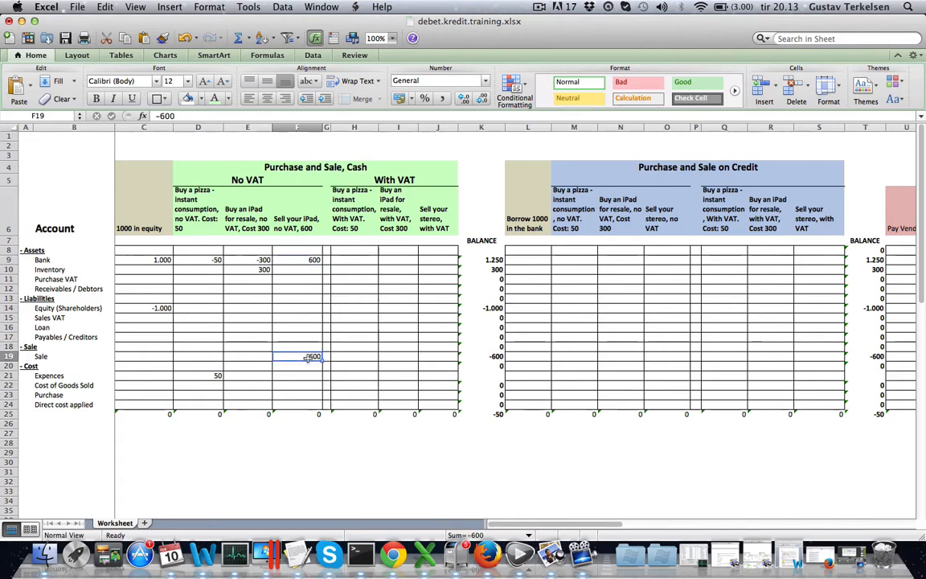
pyautogui.click(304, 270)
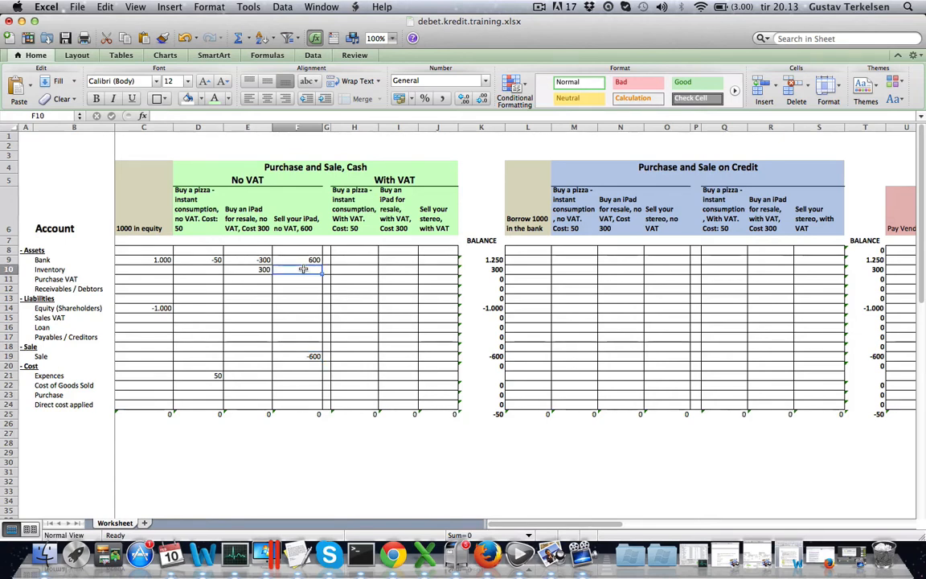
pyautogui.write('-300')
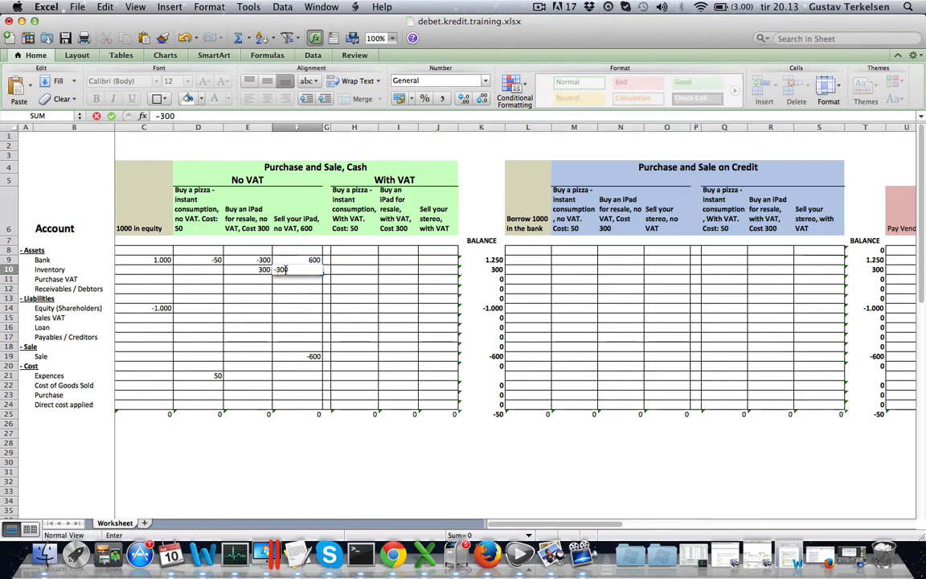
pyautogui.press('Tab')
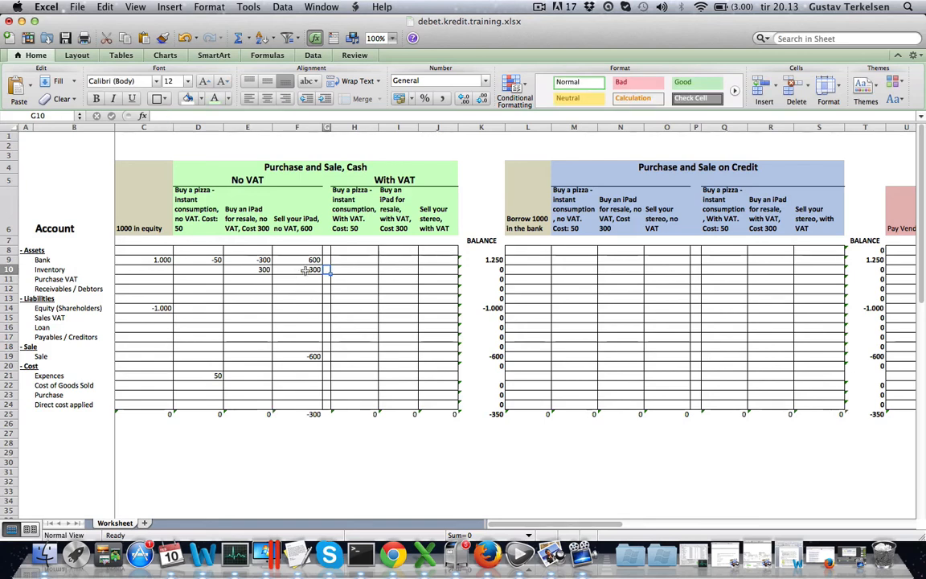
pyautogui.click(306, 271)
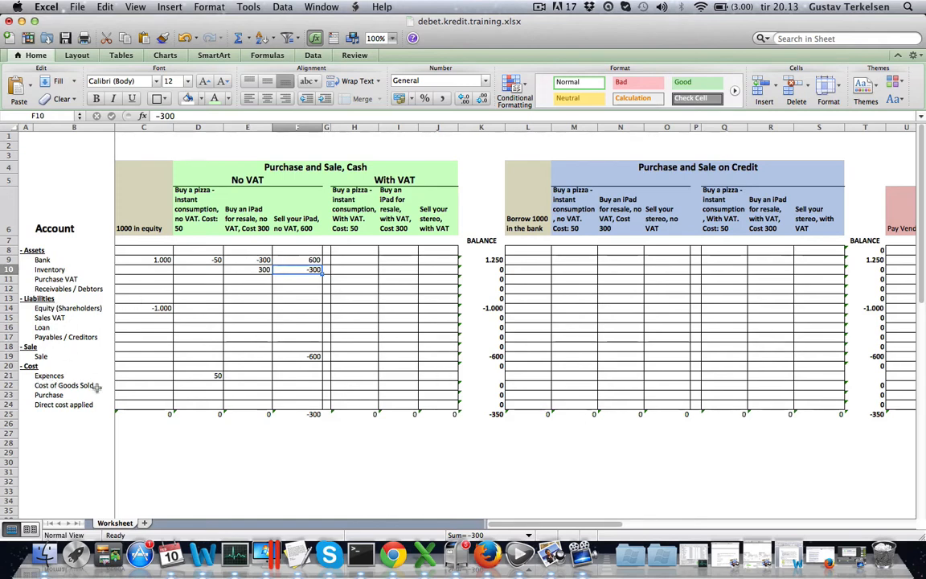
# Enter 300 for Cost of Goods Sold in the no-VAT cash iPad sale column, cell F22.
pyautogui.click(61, 386)
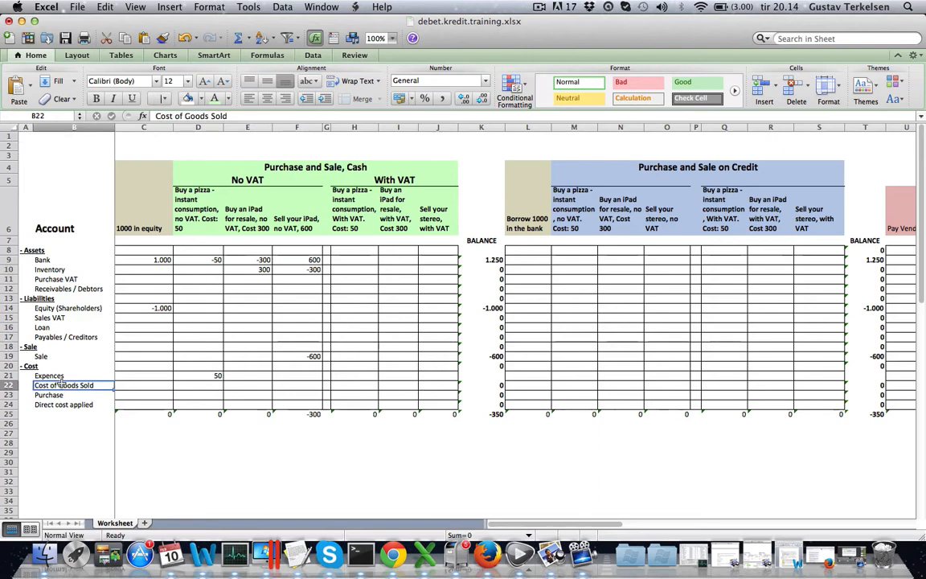
pyautogui.click(305, 385)
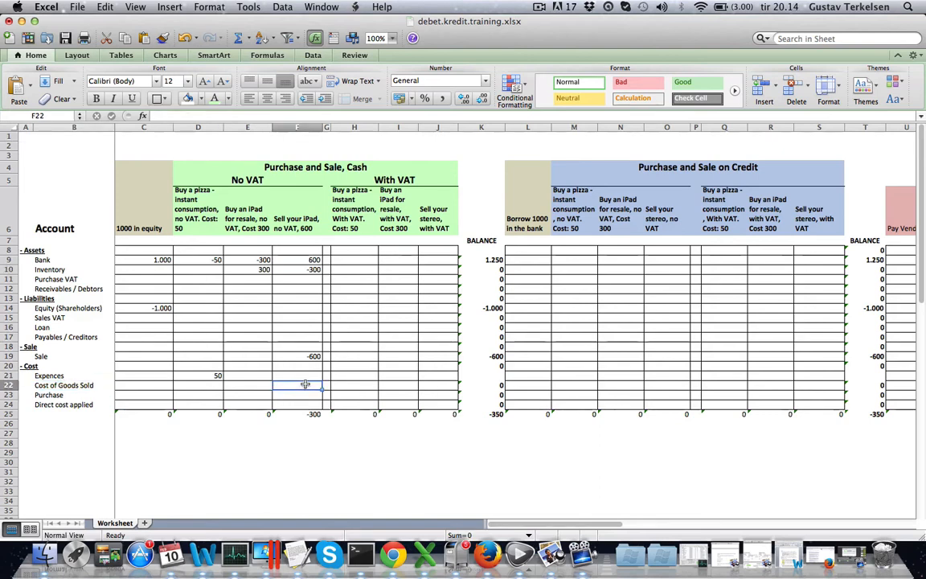
pyautogui.write('300')
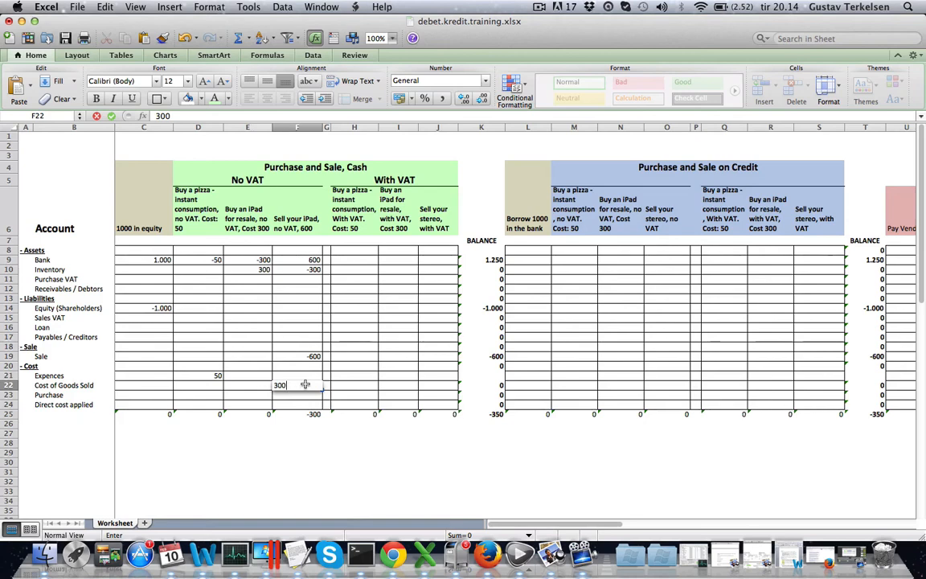
pyautogui.press('Tab')
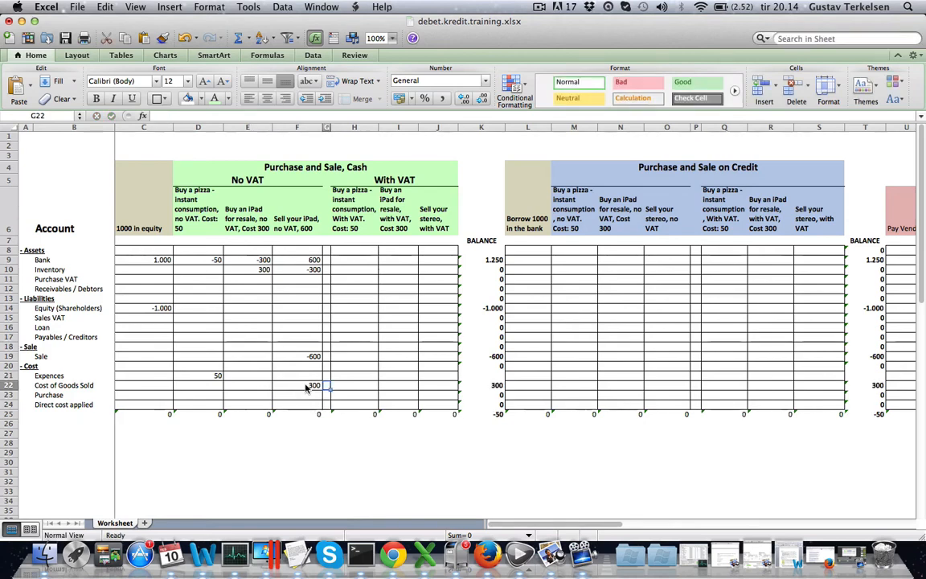
pyautogui.click(307, 388)
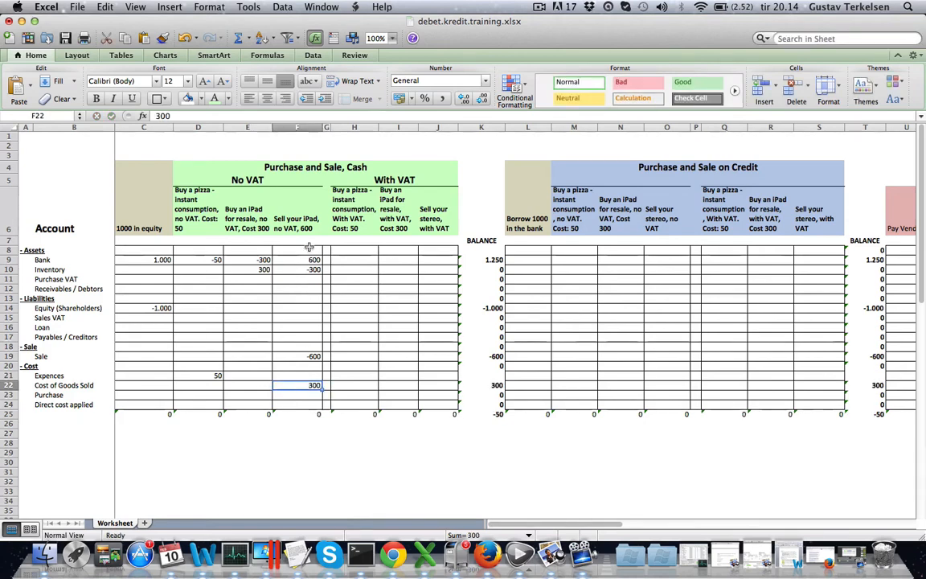
# Review the no-VAT iPad sale postings in column F and compare the No VAT and With VAT cash sections.
pyautogui.click(277, 201)
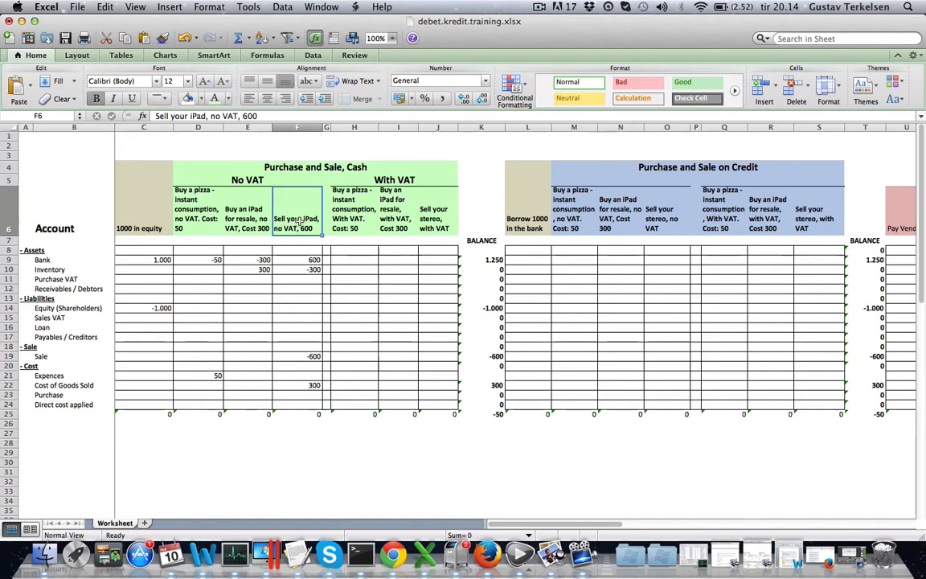
pyautogui.click(303, 259)
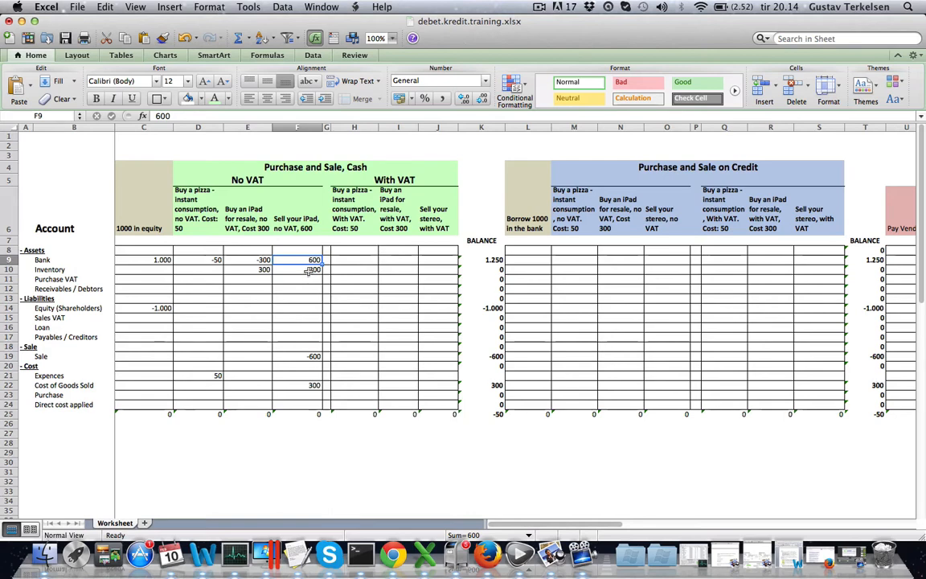
pyautogui.click(314, 362)
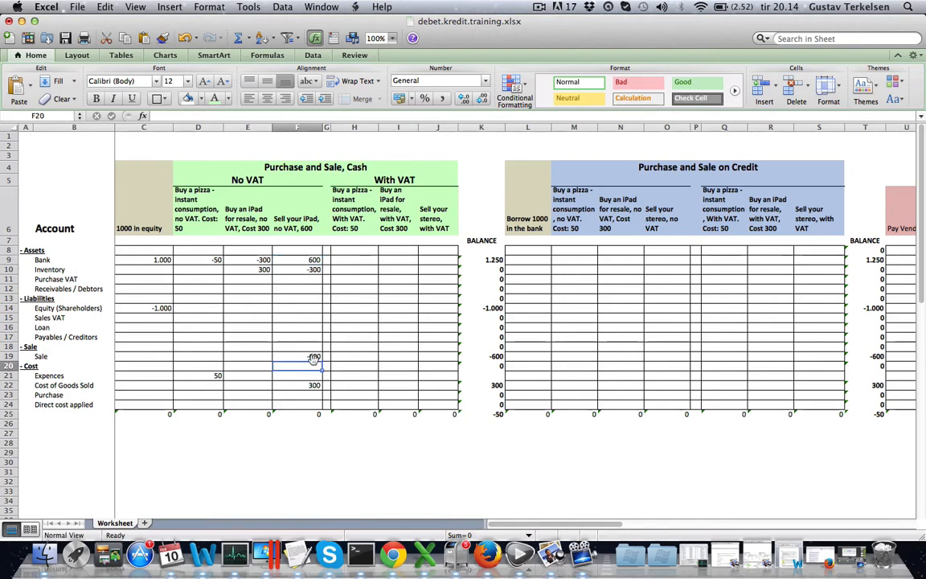
pyautogui.click(313, 357)
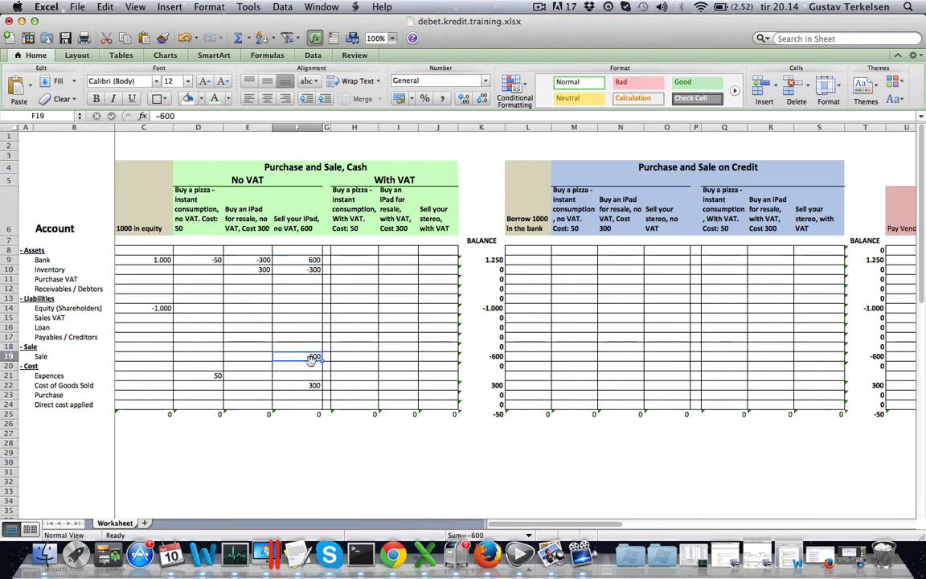
pyautogui.click(311, 386)
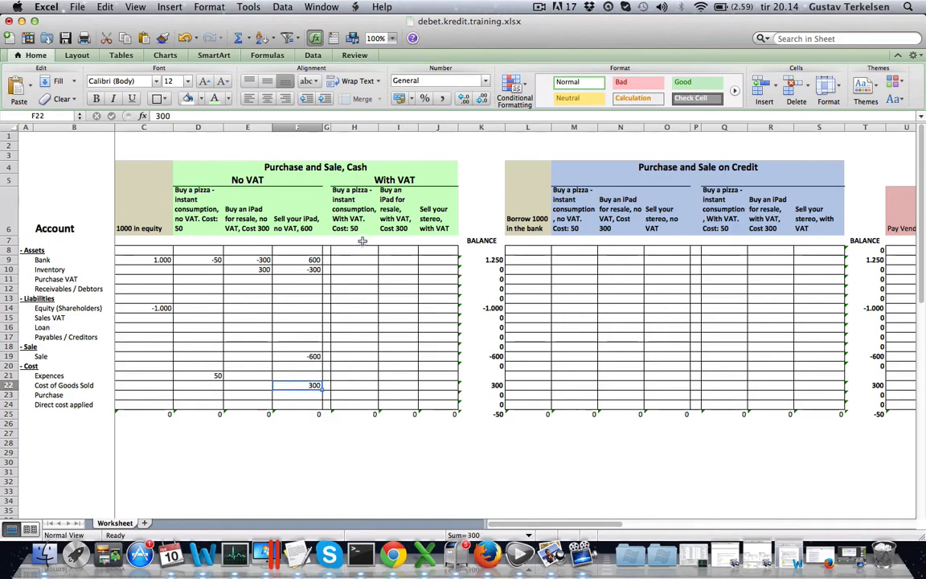
pyautogui.click(390, 179)
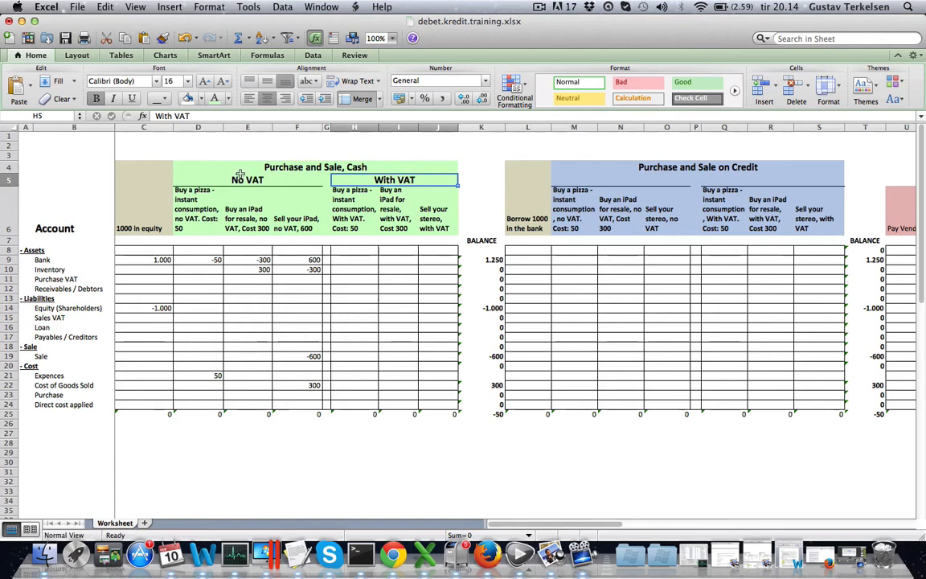
pyautogui.click(234, 181)
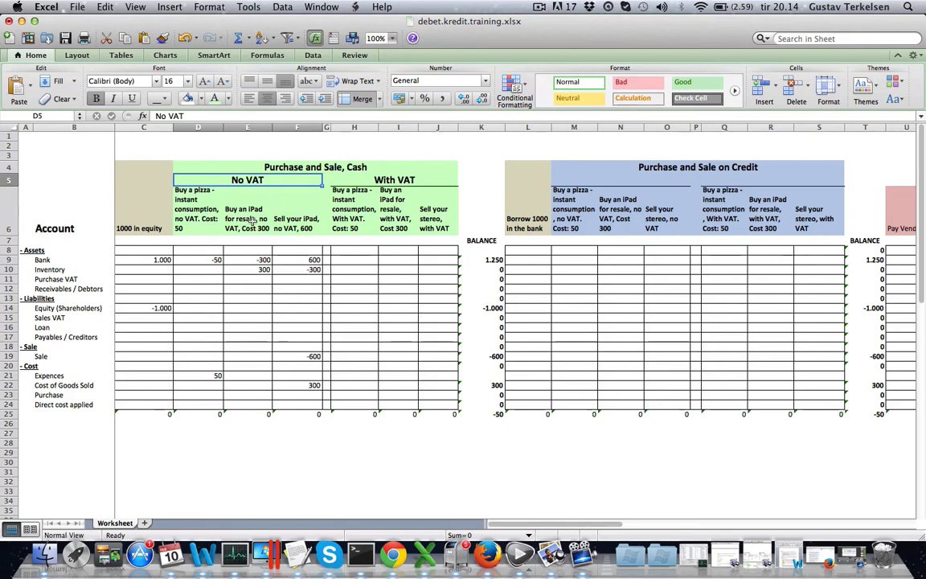
pyautogui.click(388, 180)
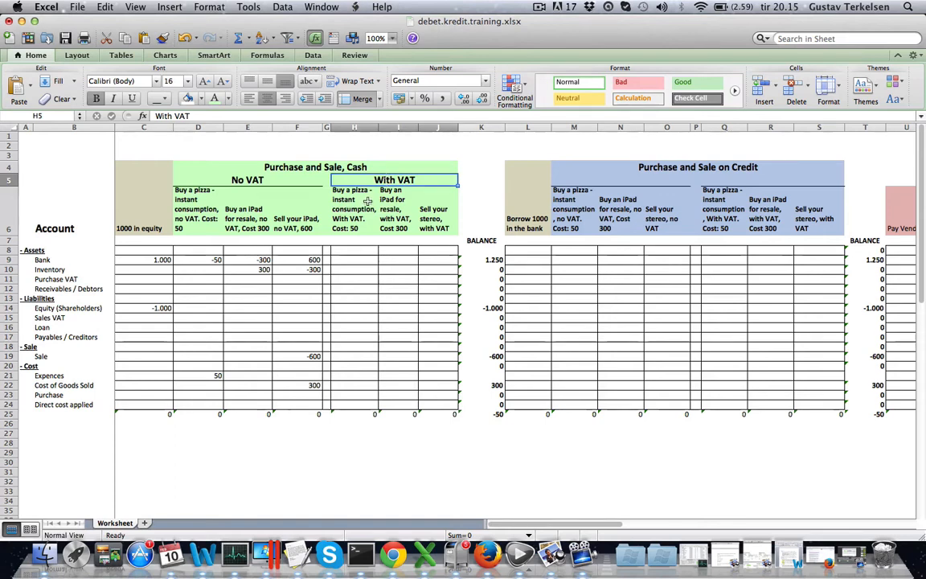
# Enter -60 for the Bank account in the with-VAT cash pizza purchase column, cell H9.
pyautogui.click(367, 202)
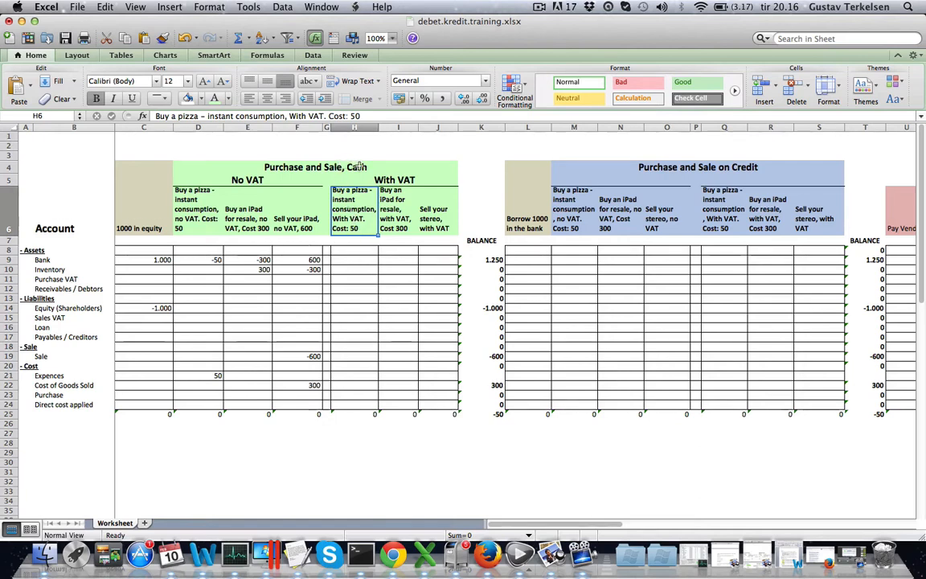
pyautogui.click(353, 258)
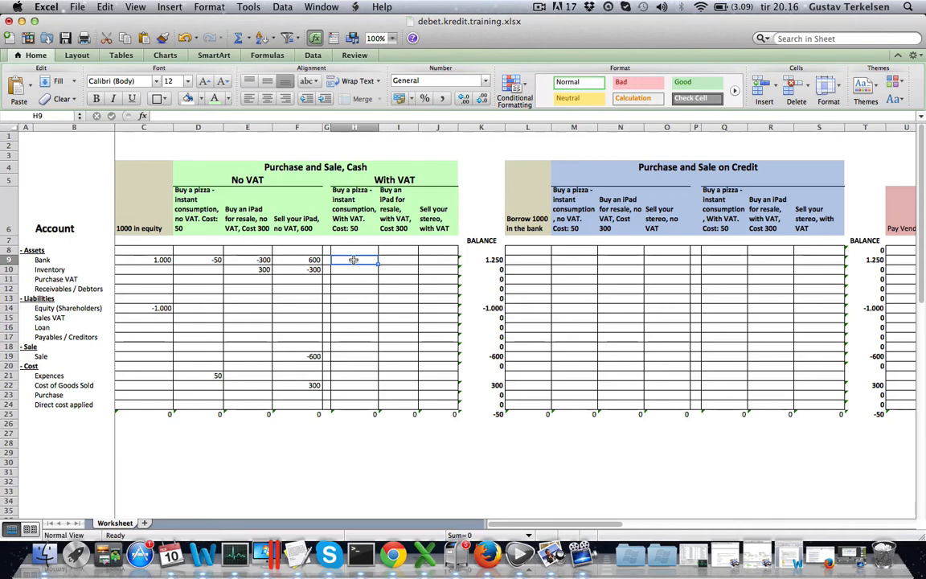
pyautogui.write('60')
pyautogui.press('Return')
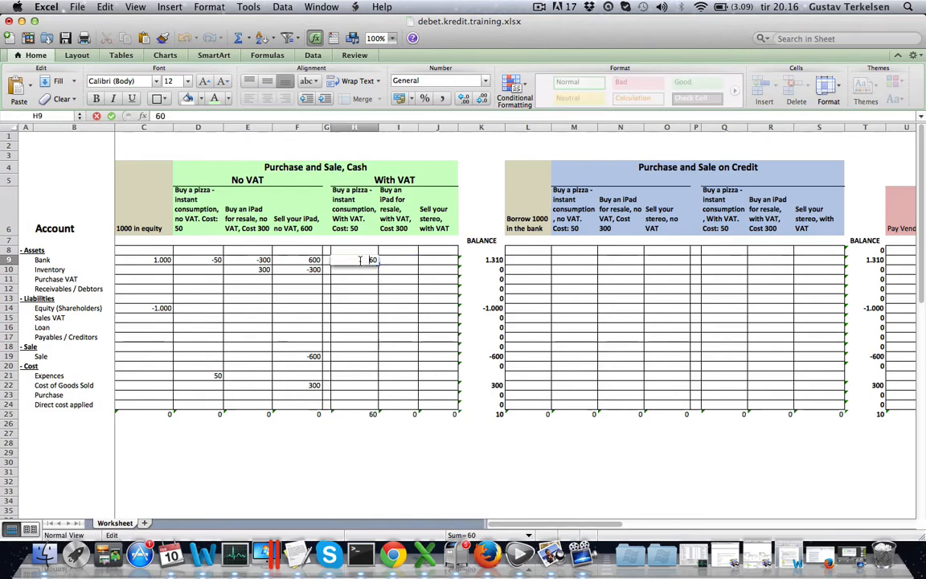
pyautogui.doubleClick(360, 260)
pyautogui.write('-')
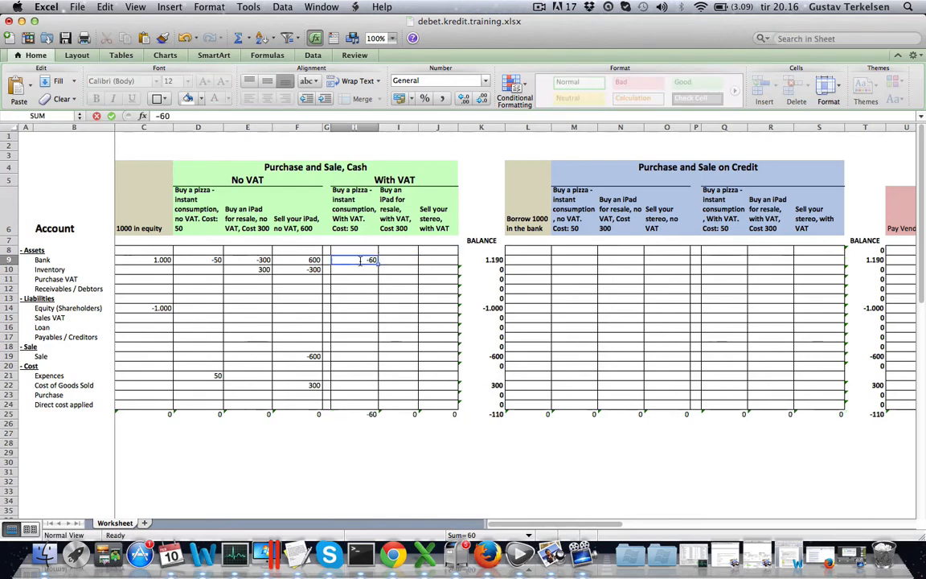
pyautogui.press('Tab')
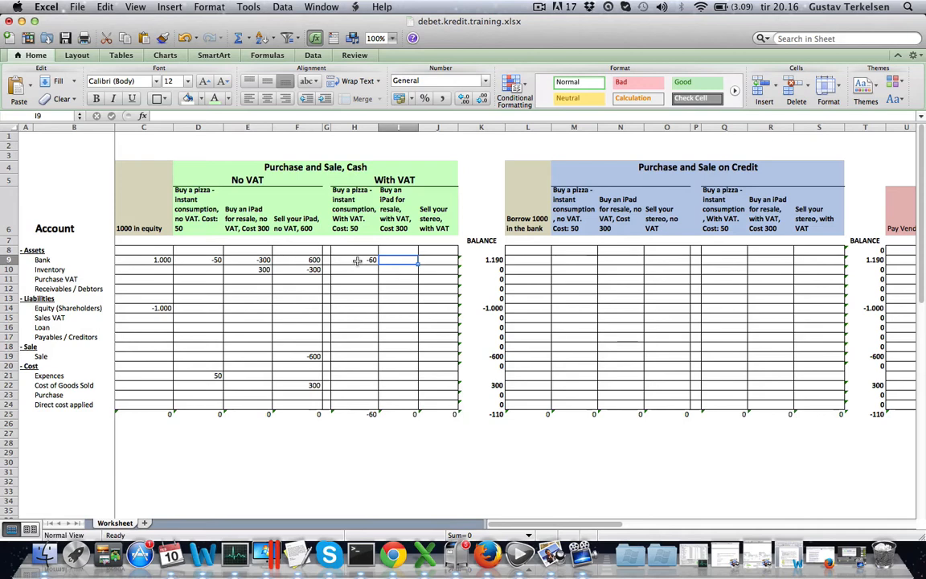
pyautogui.click(362, 260)
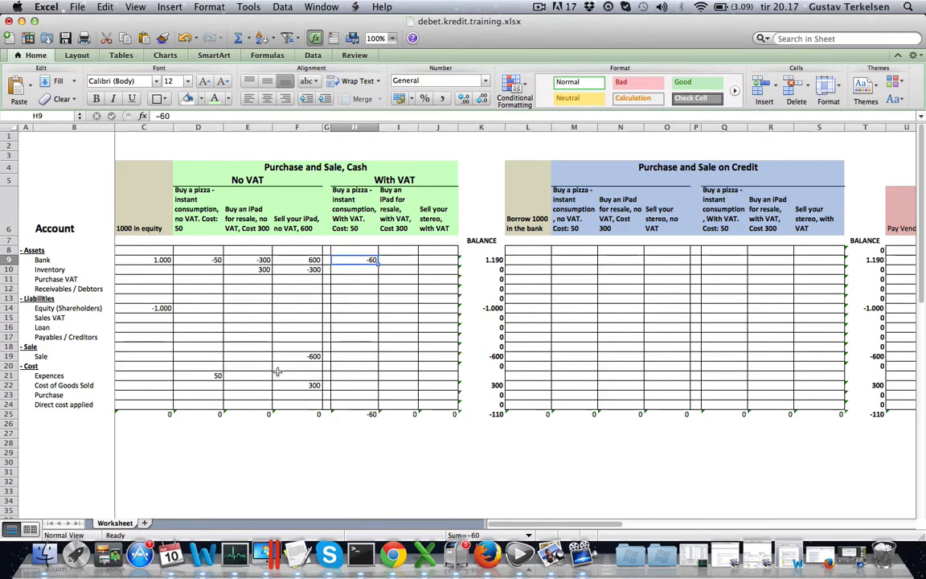
# Enter 50 for Expences in the with-VAT cash pizza purchase column, cell H21.
pyautogui.click(356, 376)
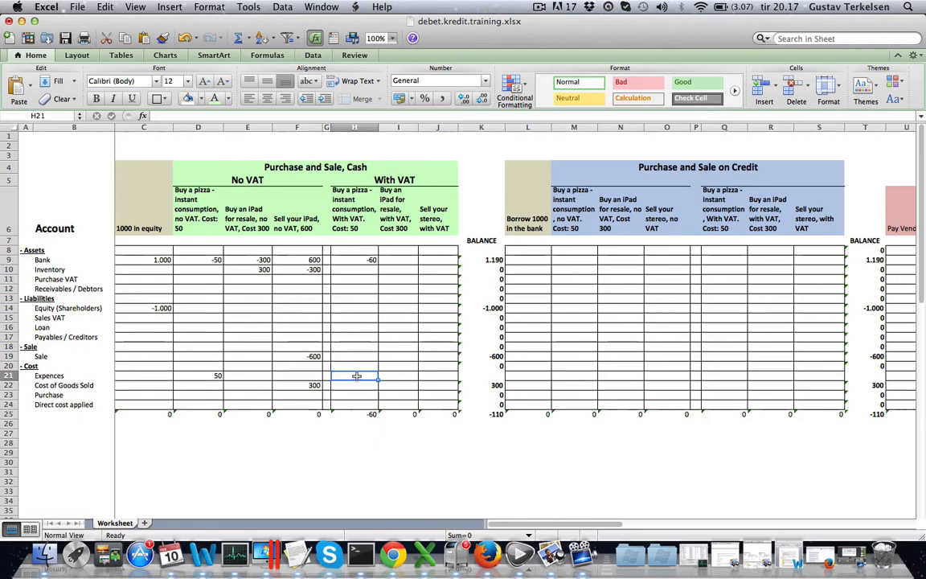
pyautogui.write('50')
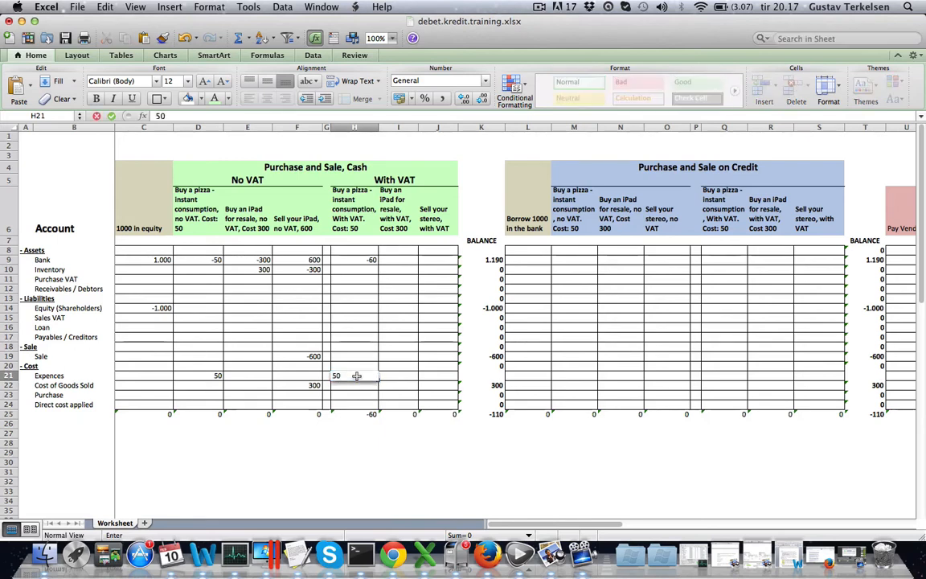
pyautogui.press('Tab')
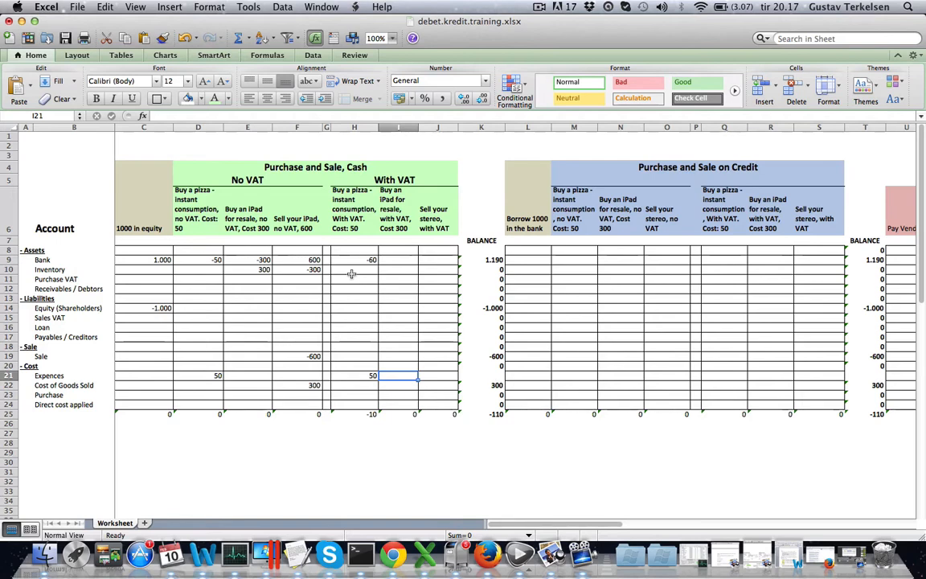
# Enter 10 for Purchase VAT in the with-VAT cash pizza column, cell H11, and compare it with the Bank and Expences entries.
pyautogui.click(82, 281)
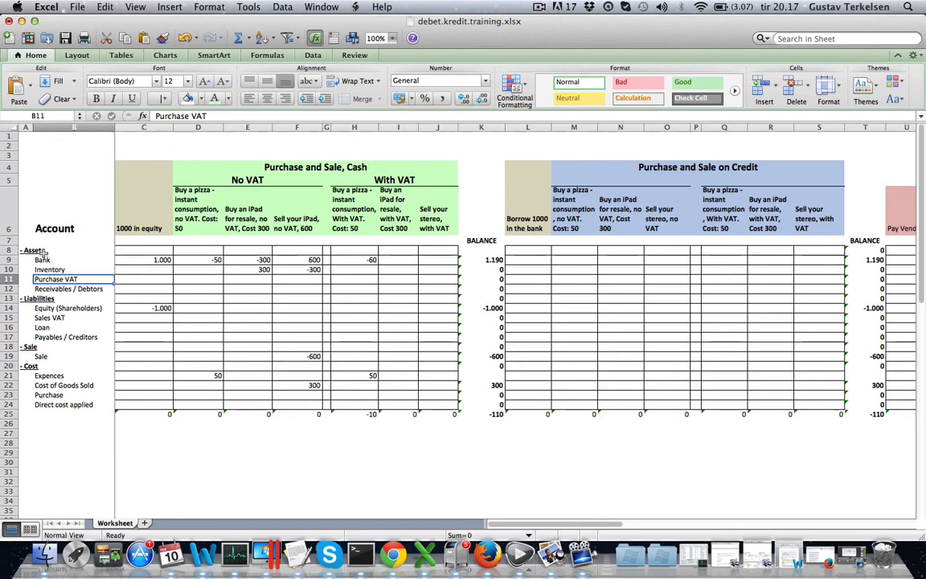
pyautogui.click(368, 276)
pyautogui.write('1')
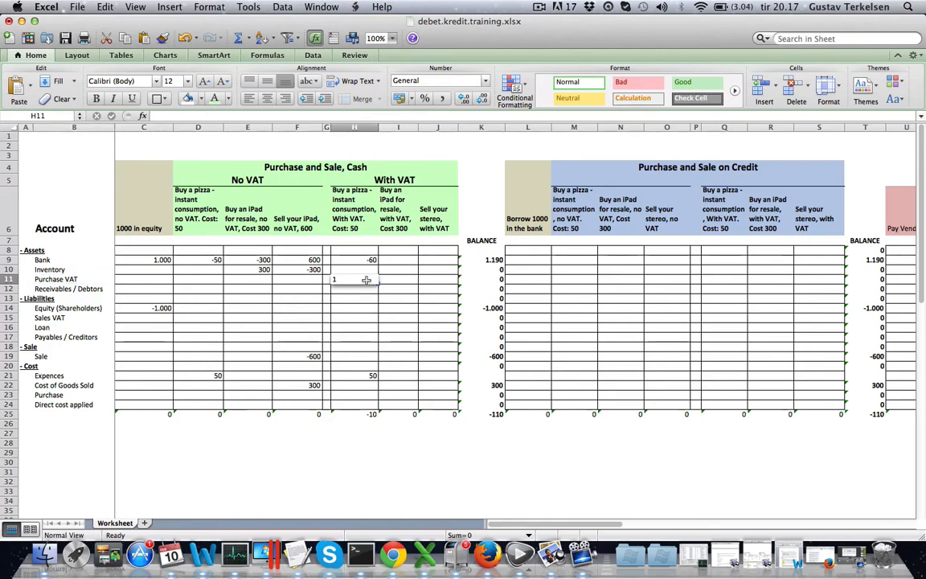
pyautogui.write('0')
pyautogui.press('Return')
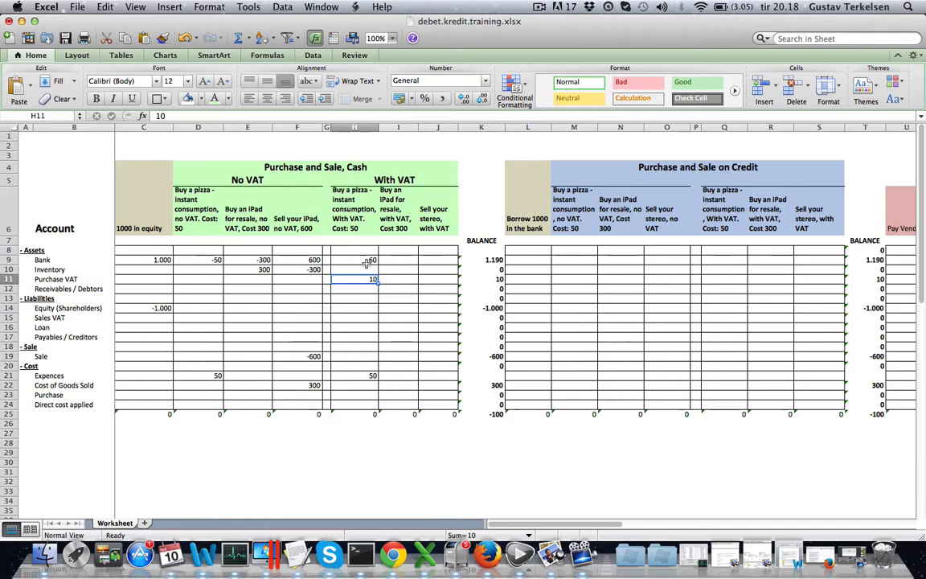
pyautogui.click(368, 260)
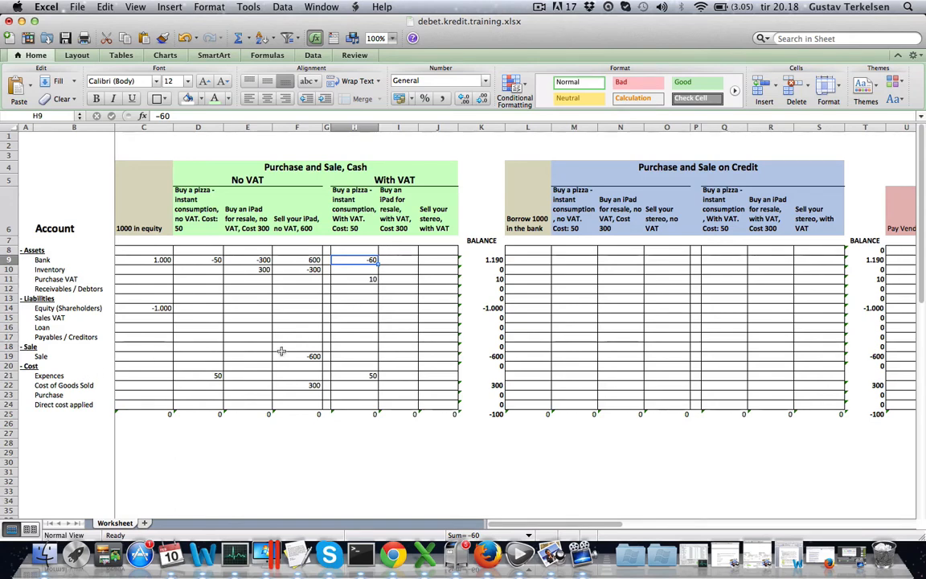
pyautogui.click(369, 374)
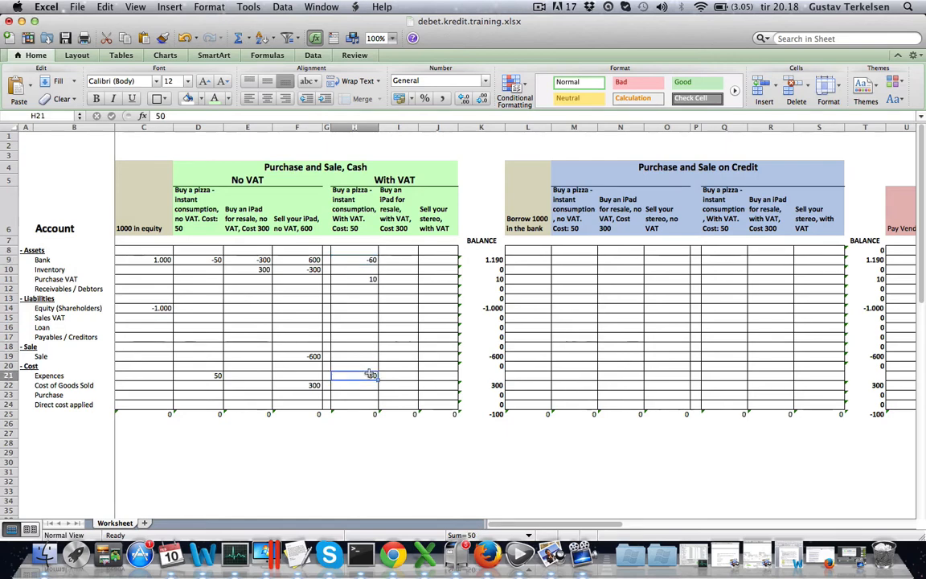
pyautogui.click(362, 262)
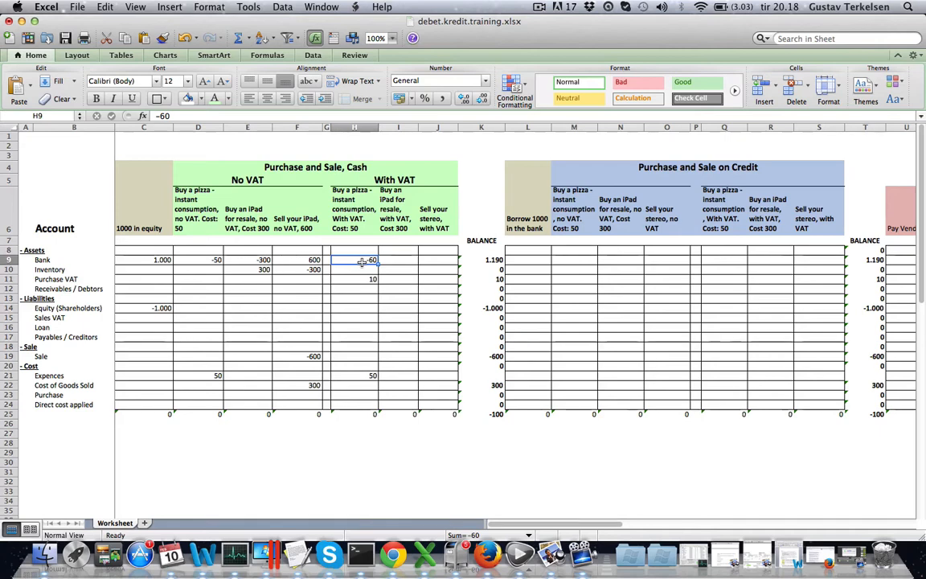
# Widen column I slightly to fit the with-VAT iPad purchase heading, and compare it with the pizza heading in H6.
pyautogui.click(393, 205)
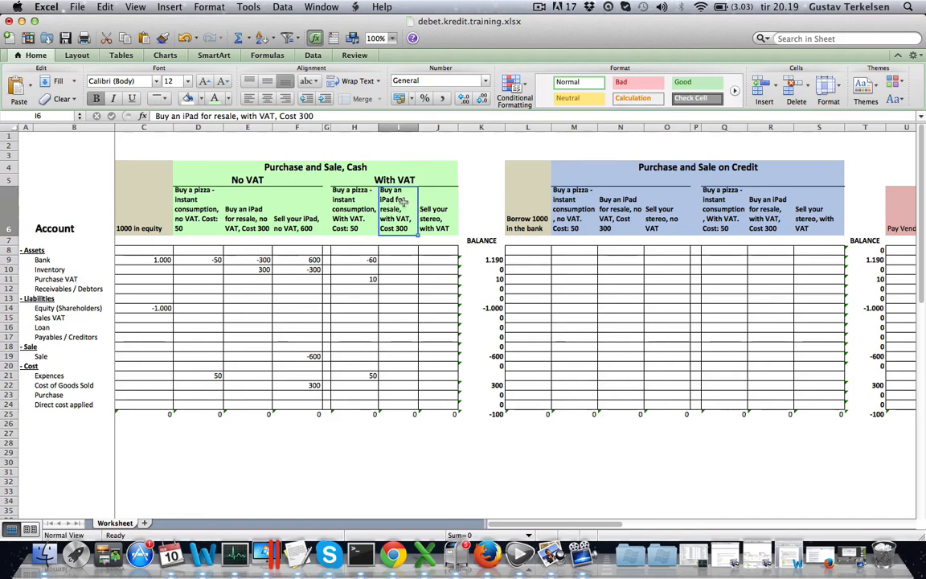
pyautogui.moveTo(418, 127); pyautogui.dragTo(429, 130)
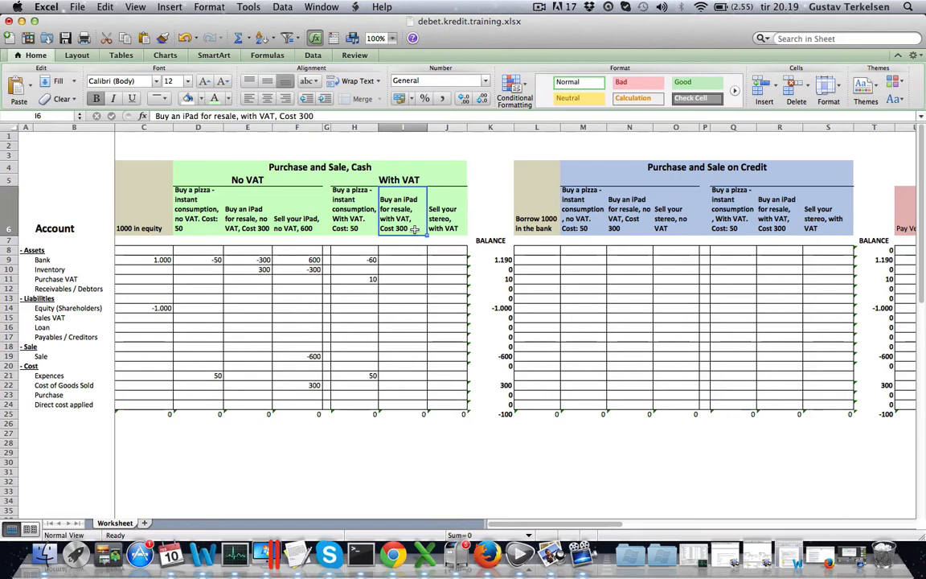
pyautogui.click(351, 211)
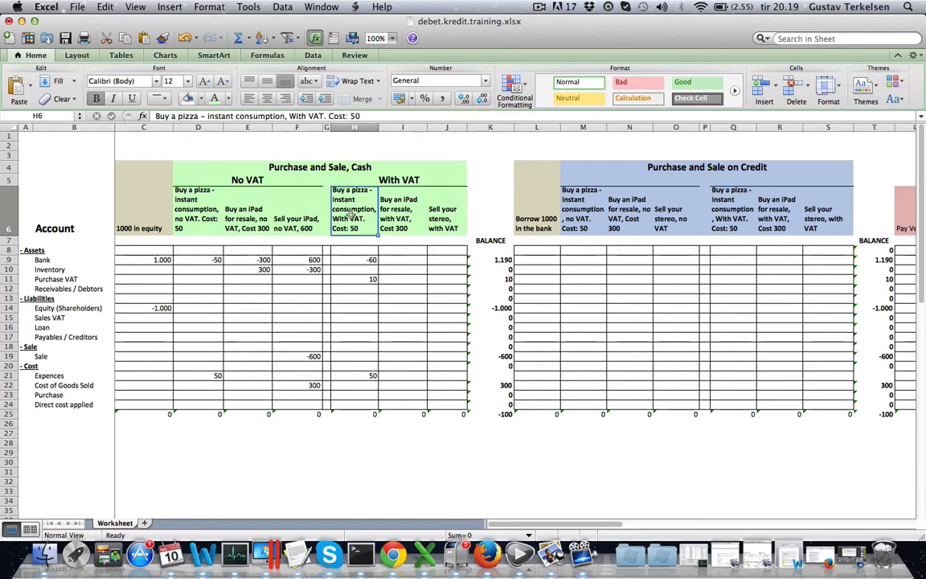
pyautogui.click(407, 218)
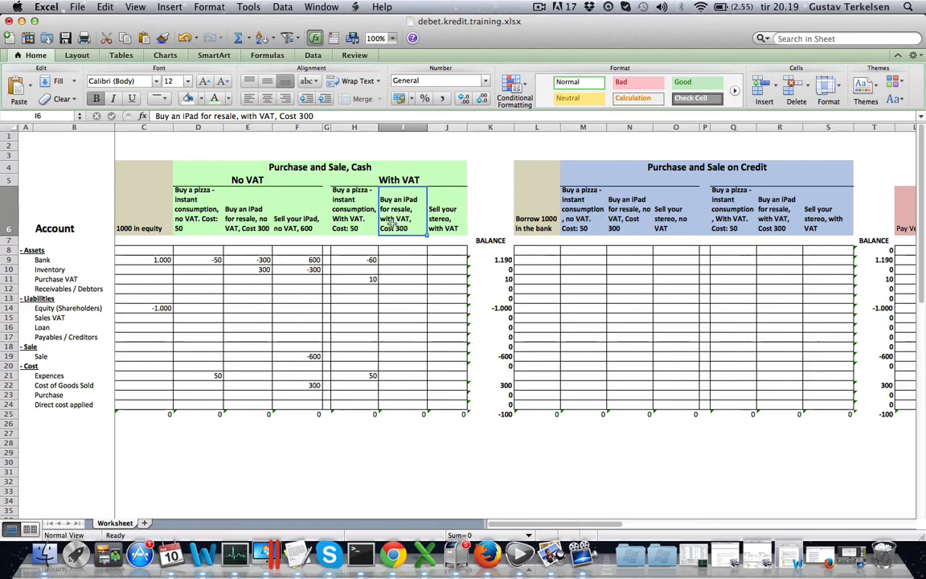
# Enter -360 for the Bank account in the with-VAT cash iPad purchase column, cell I9.
pyautogui.click(392, 261)
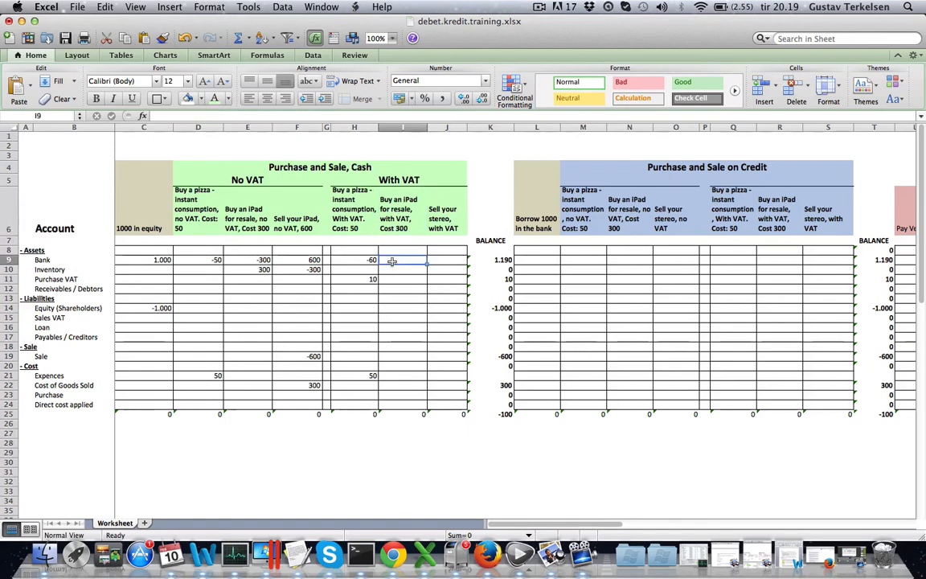
pyautogui.write('360')
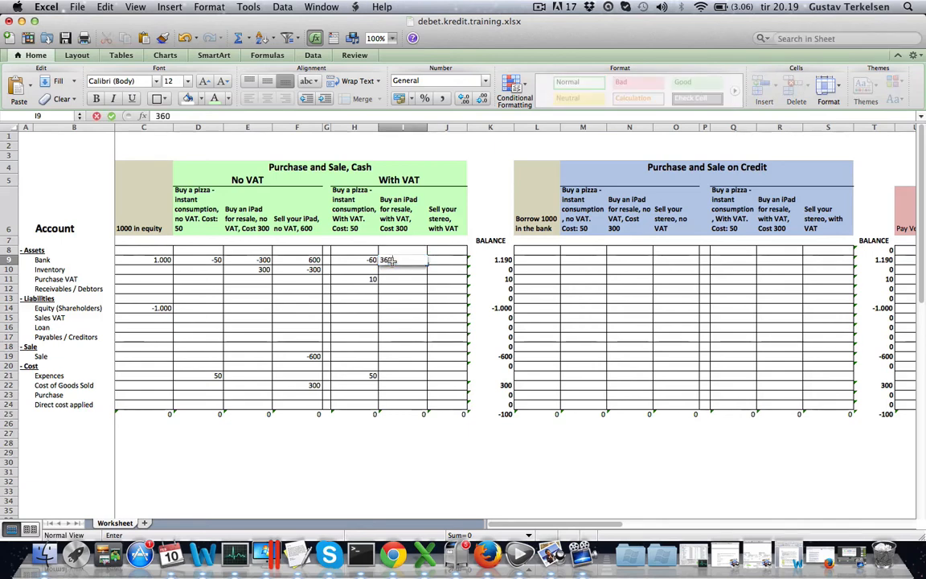
pyautogui.press('Left')
pyautogui.press('Left')
pyautogui.click(392, 264)
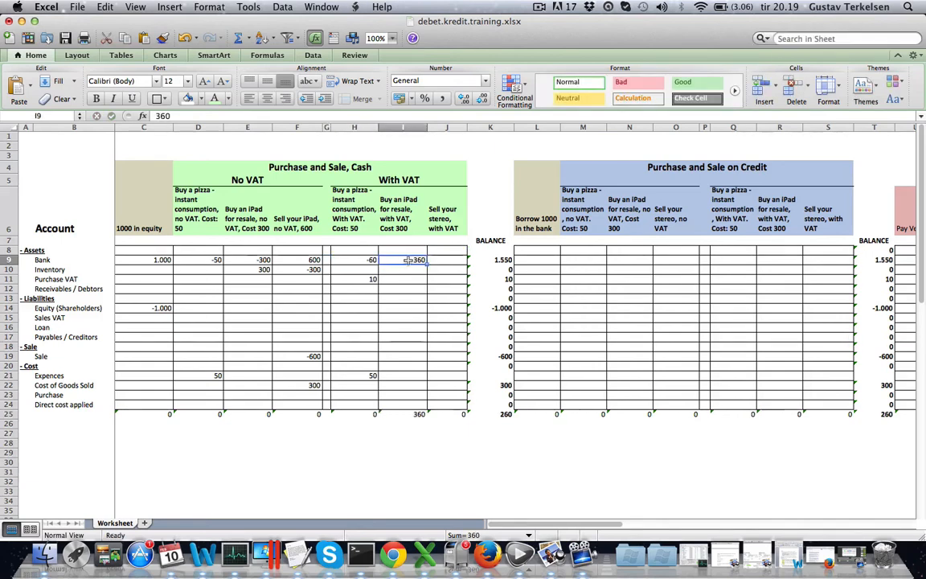
pyautogui.doubleClick(392, 264)
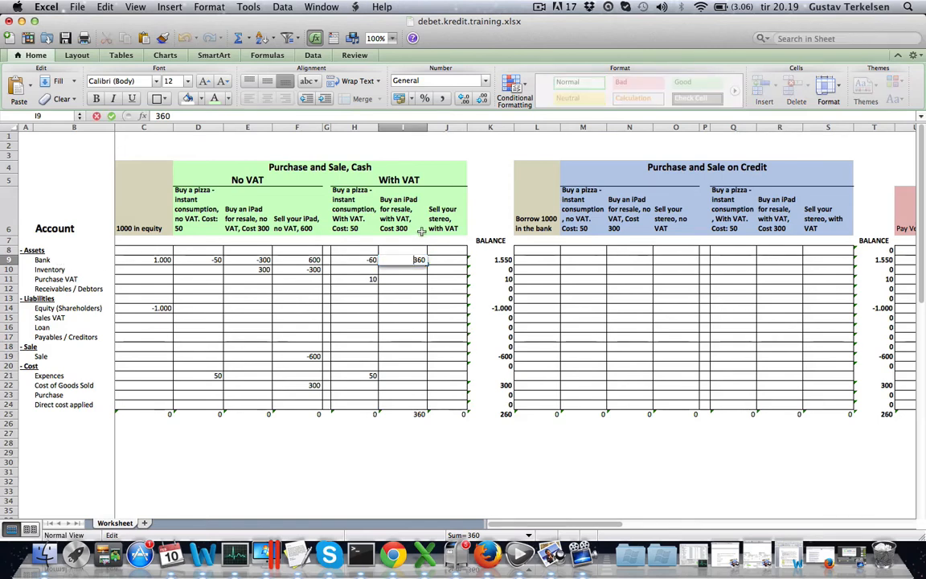
pyautogui.write('-')
pyautogui.press('Tab')
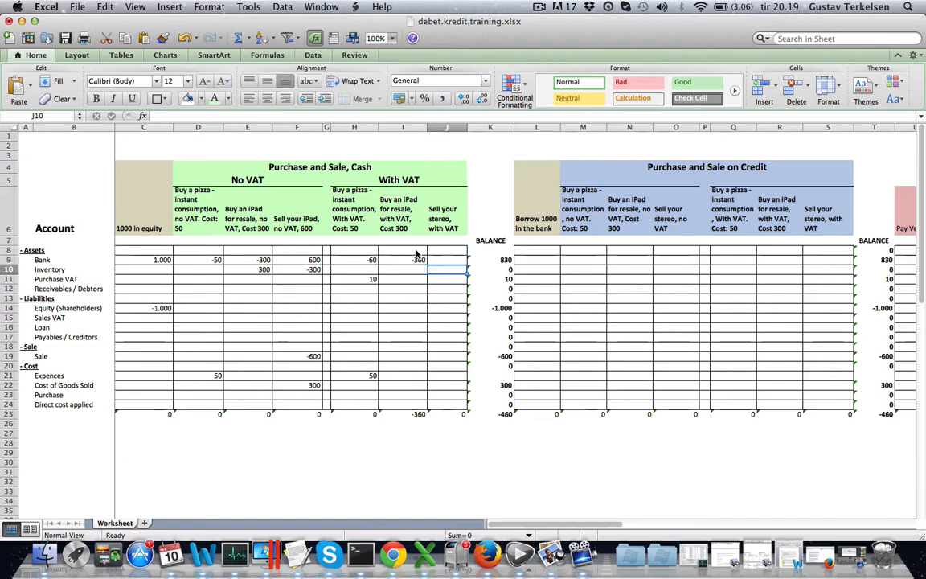
pyautogui.press('Return')
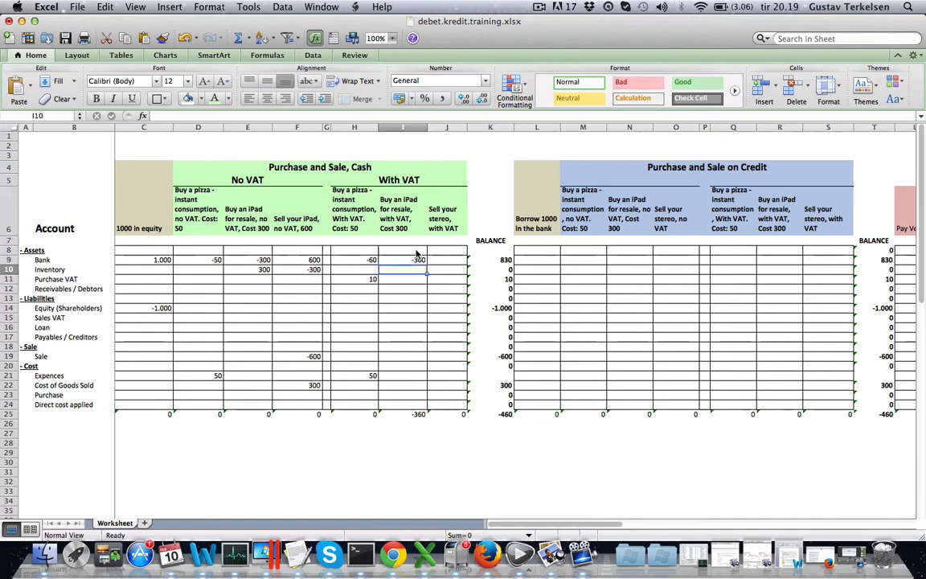
pyautogui.press('Return')
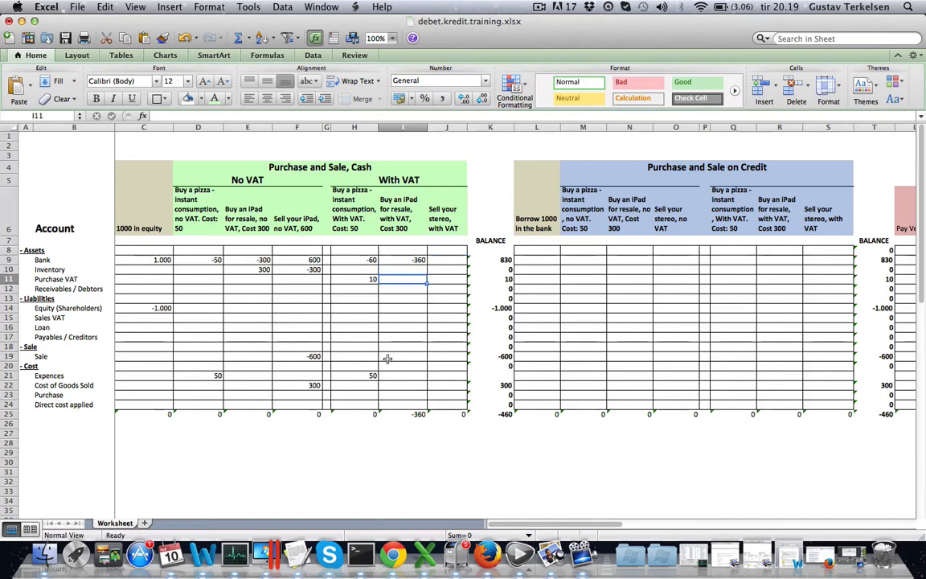
# Compare the with-VAT pizza and iPad purchases, and enter 300 for Inventory in the iPad column, cell I10.
pyautogui.click(410, 209)
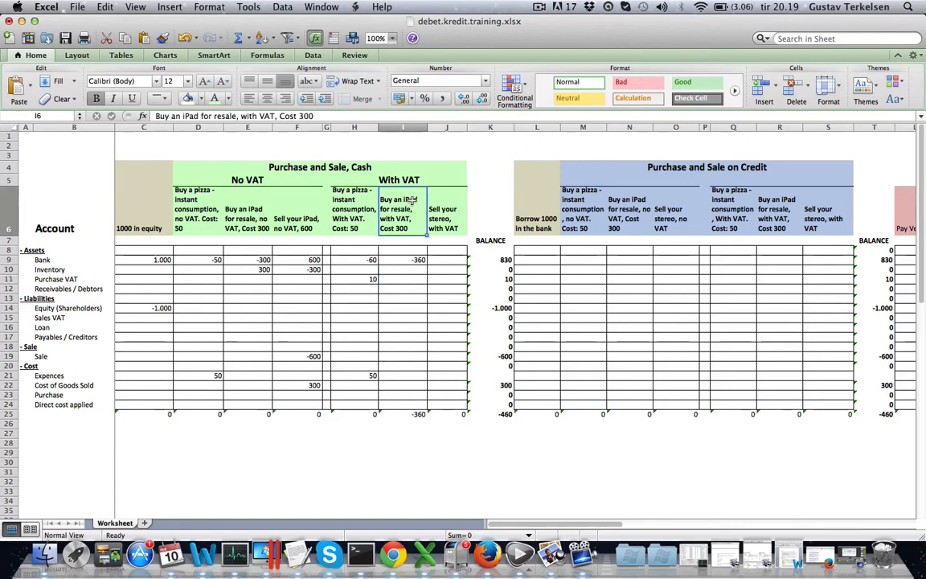
pyautogui.click(365, 212)
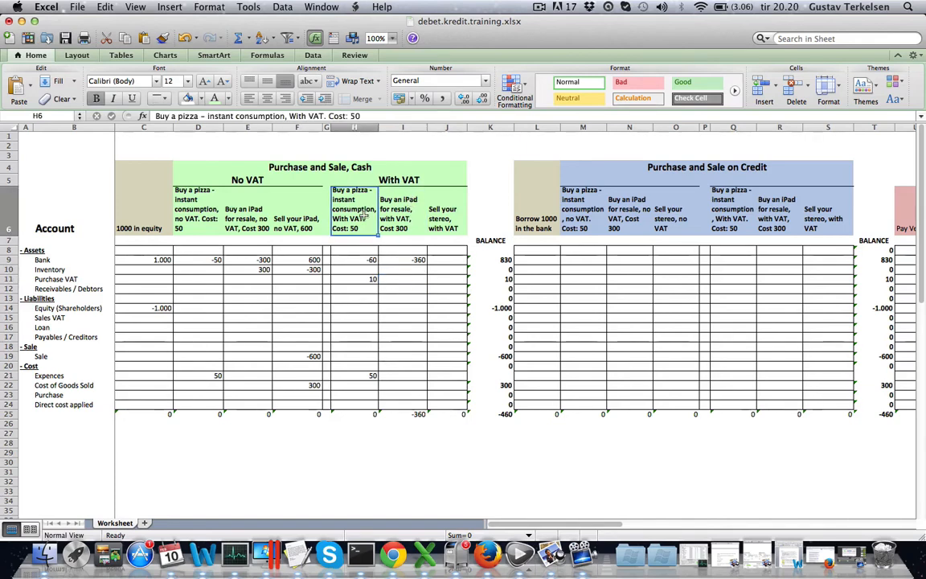
pyautogui.click(365, 378)
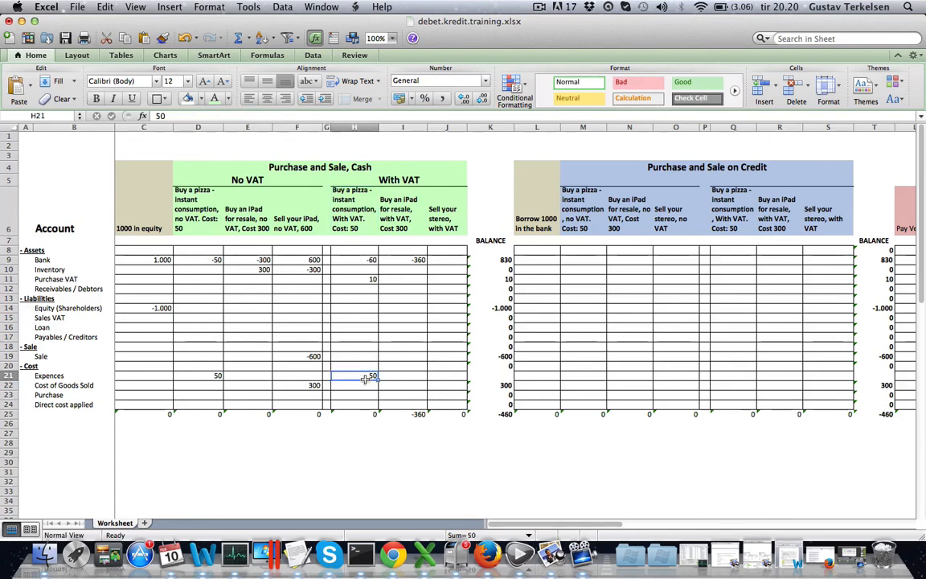
pyautogui.click(400, 210)
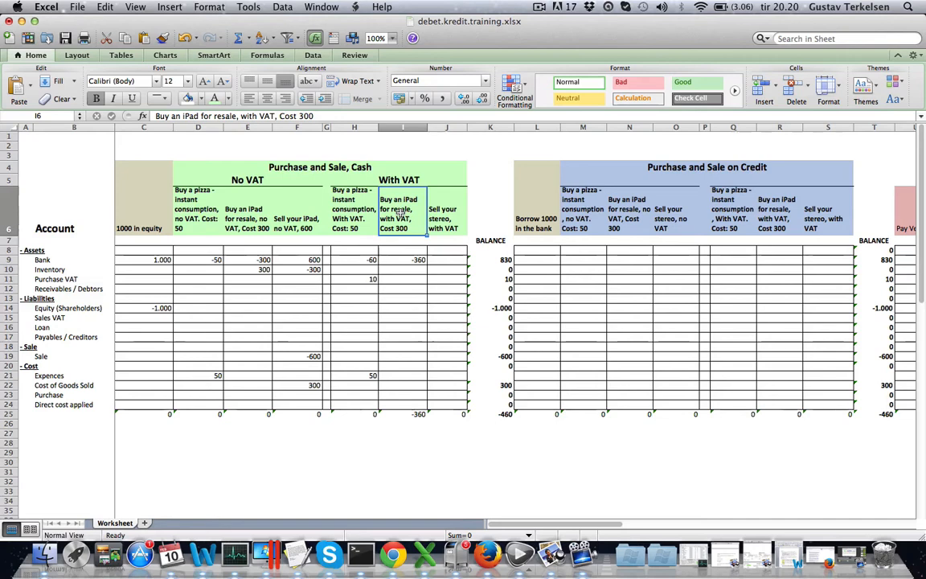
pyautogui.click(401, 271)
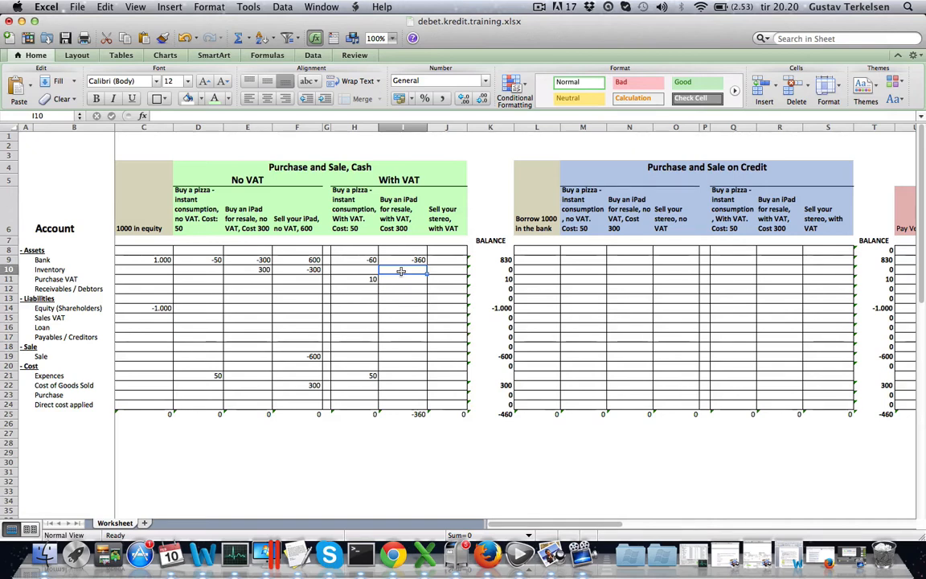
pyautogui.write('300')
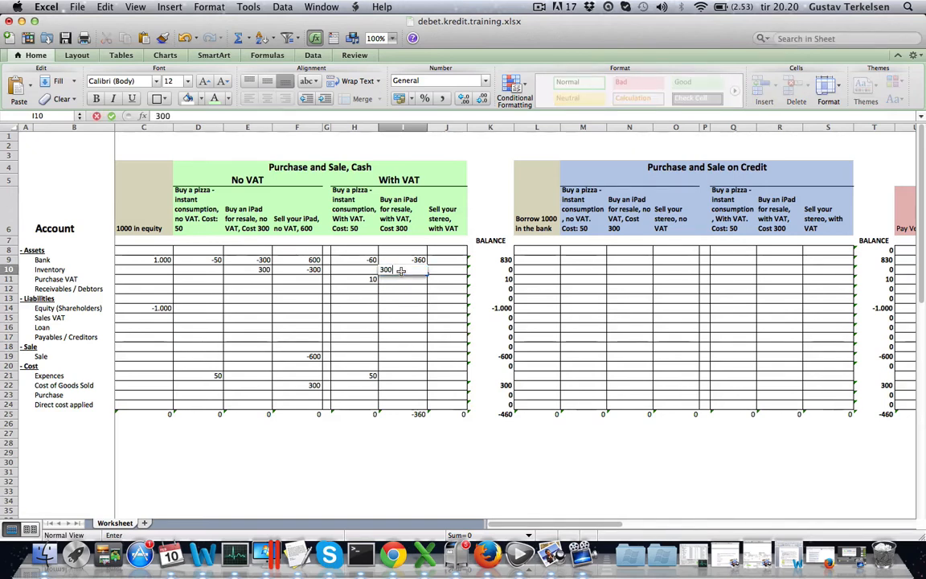
pyautogui.press('Tab')
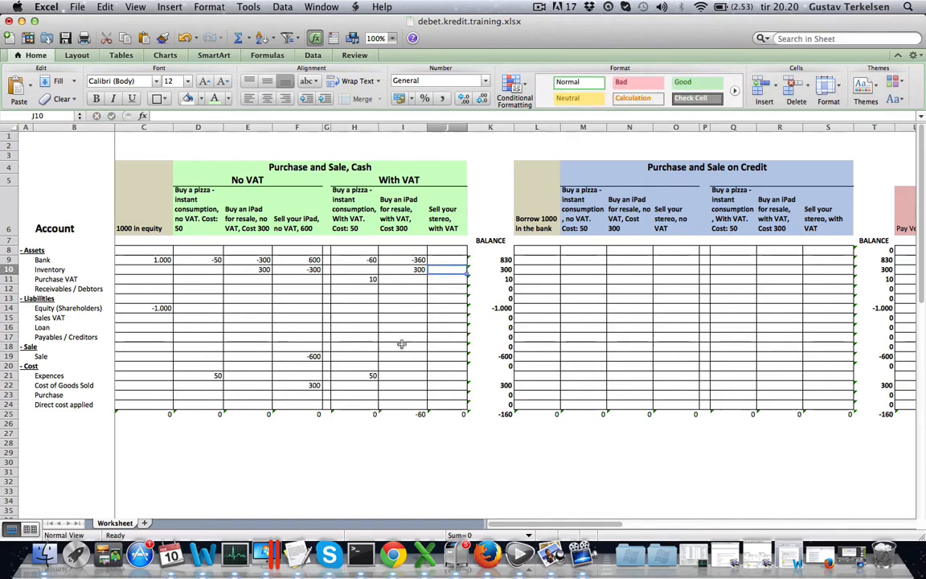
# Enter 60 for Purchase VAT in the with-VAT cash iPad purchase column, cell I11, and review it alongside the Bank and Inventory entries.
pyautogui.click(408, 414)
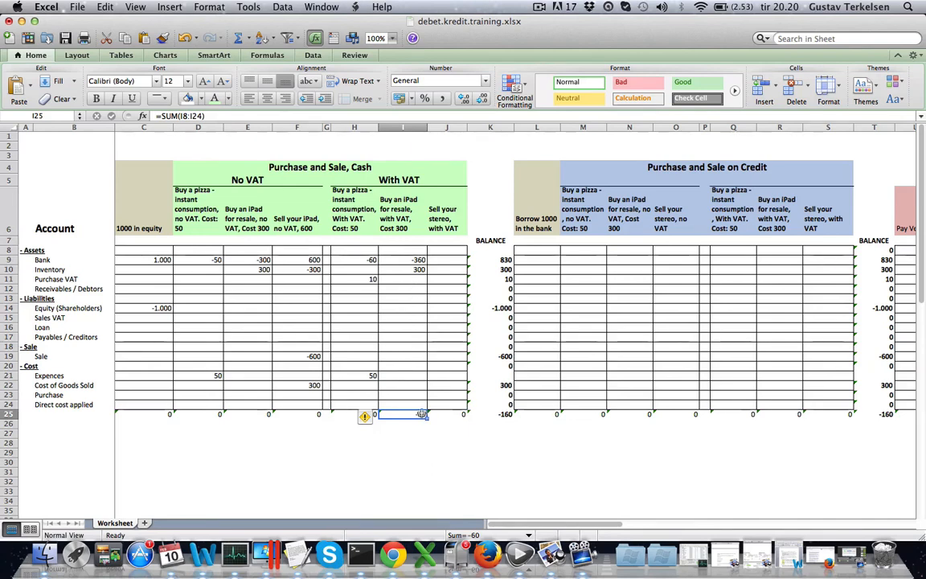
pyautogui.click(398, 279)
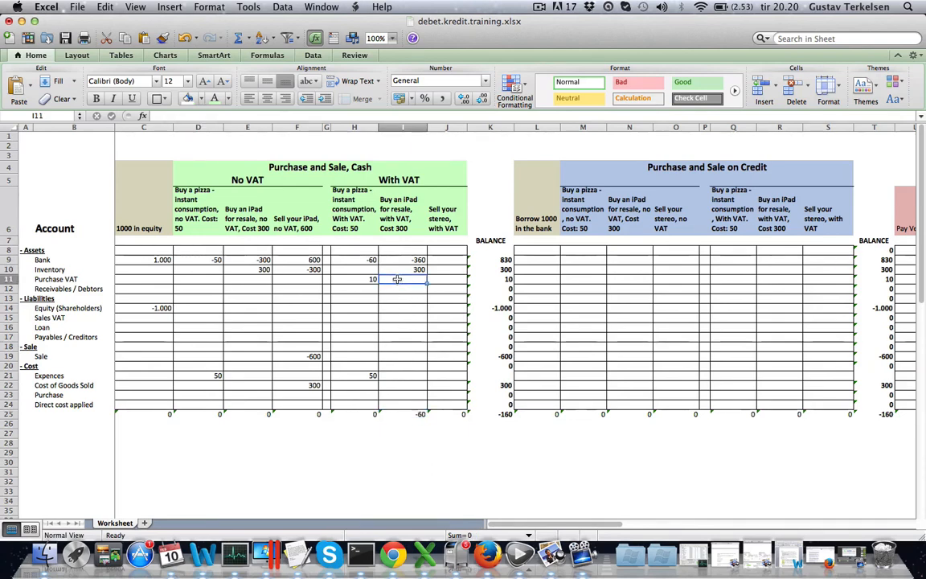
pyautogui.write('60')
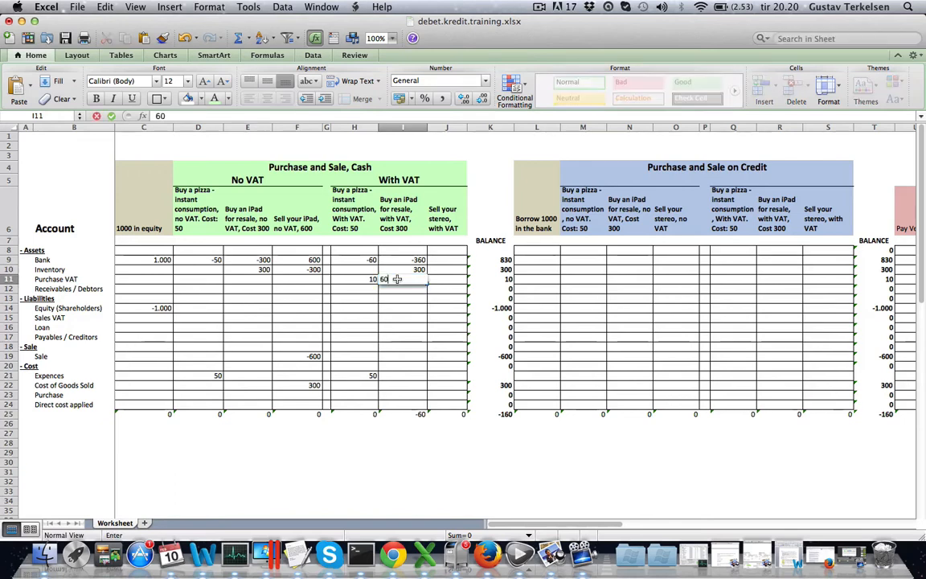
pyautogui.press('Tab')
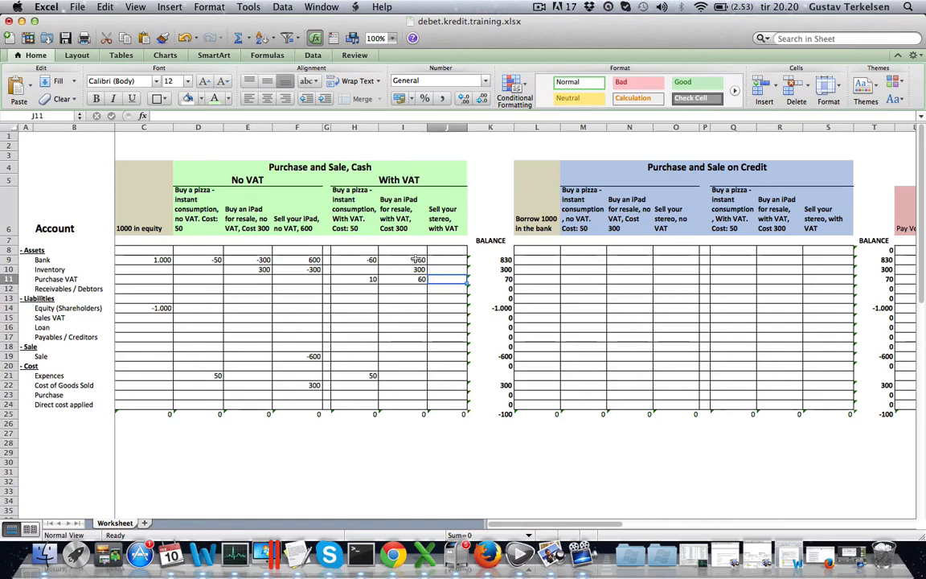
pyautogui.click(419, 260)
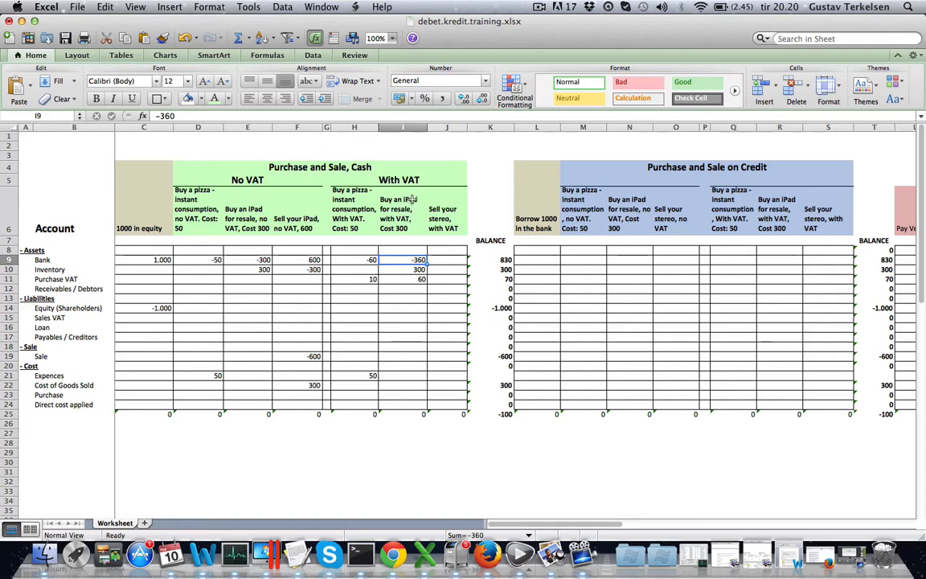
pyautogui.click(410, 270)
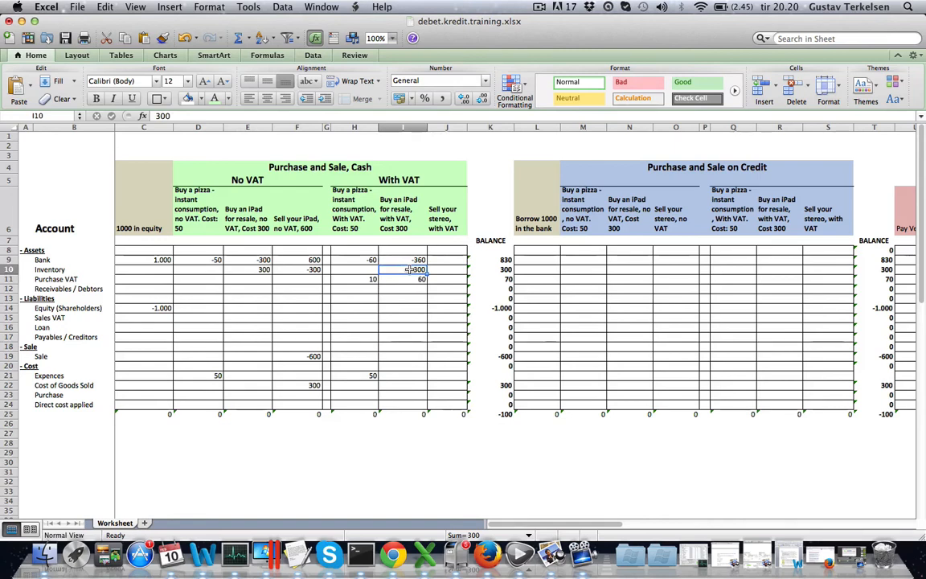
pyautogui.click(411, 279)
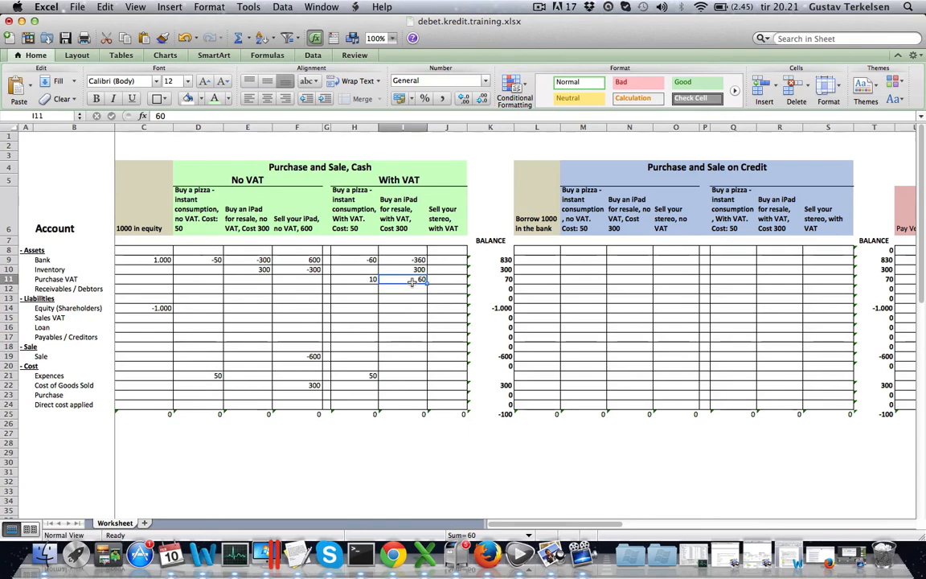
# Add the price 600 to the end of the with-VAT cash stereo sale heading in J6, matching the no-VAT sale heading in F6.
pyautogui.click(455, 211)
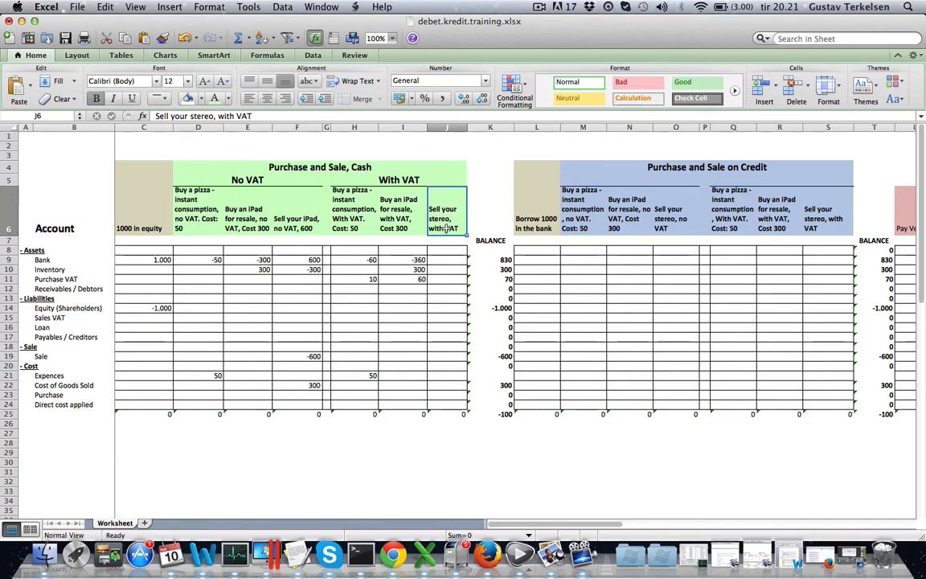
pyautogui.click(287, 232)
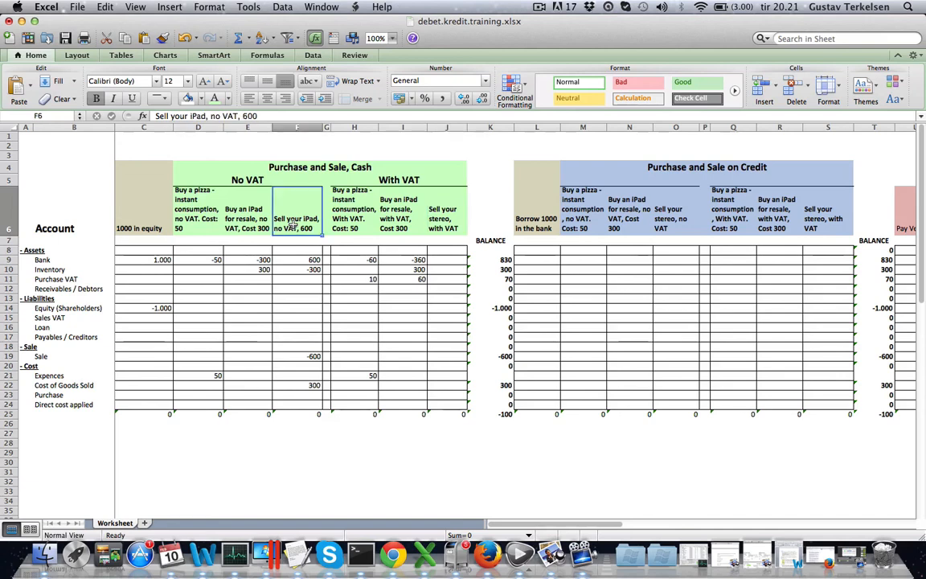
pyautogui.click(454, 219)
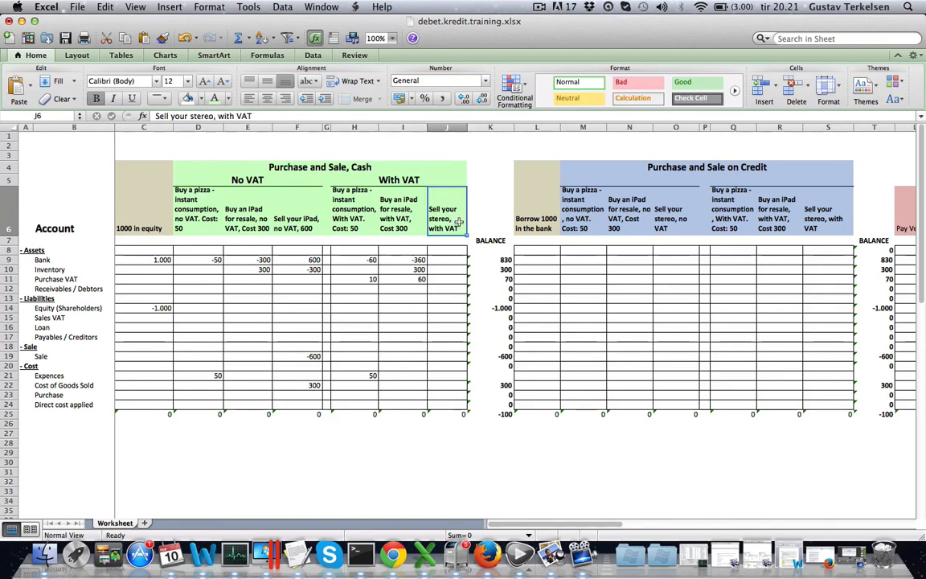
pyautogui.doubleClick(459, 229)
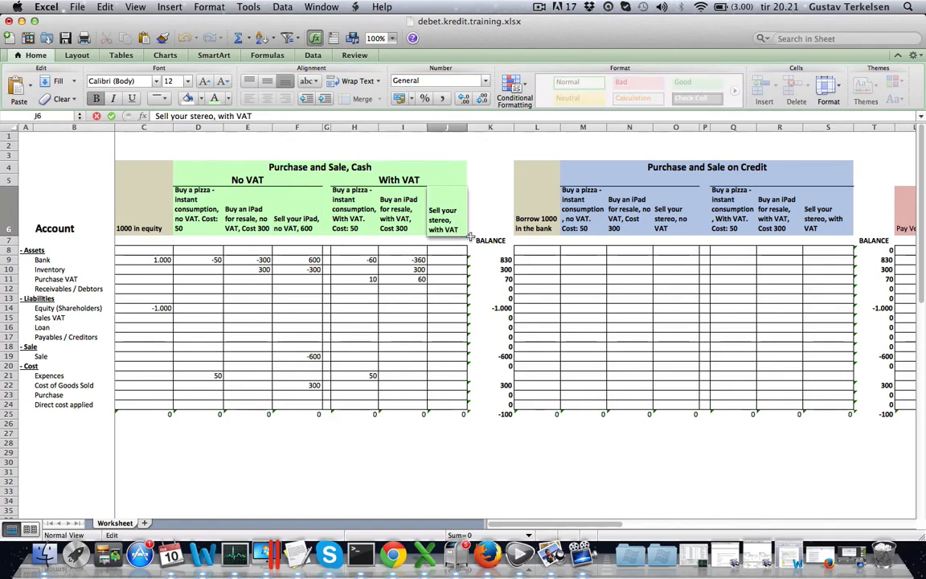
pyautogui.write(',600')
pyautogui.press('Tab')
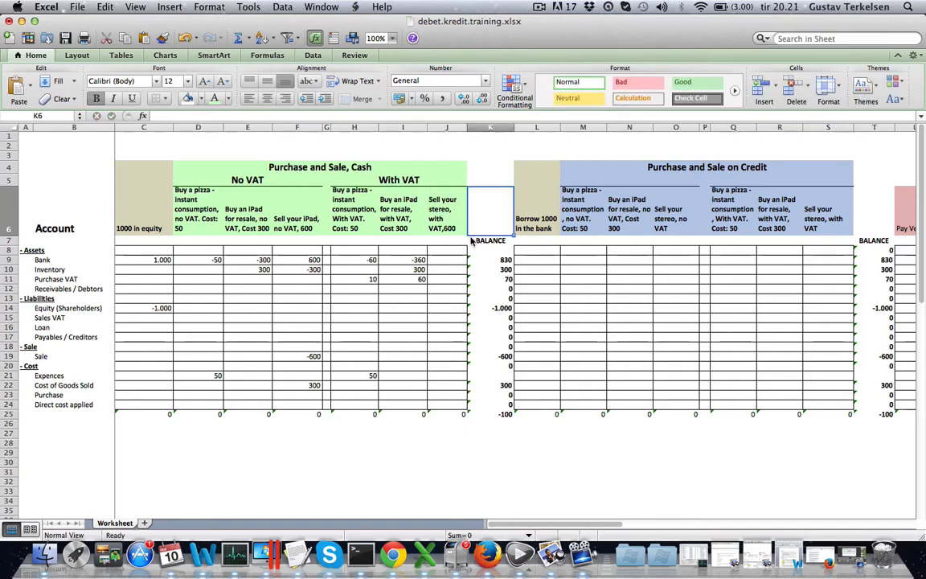
# Reword the with-VAT cash sale heading in cell J6 to "Sell your iPad, with VAT, 600".
pyautogui.doubleClick(439, 221)
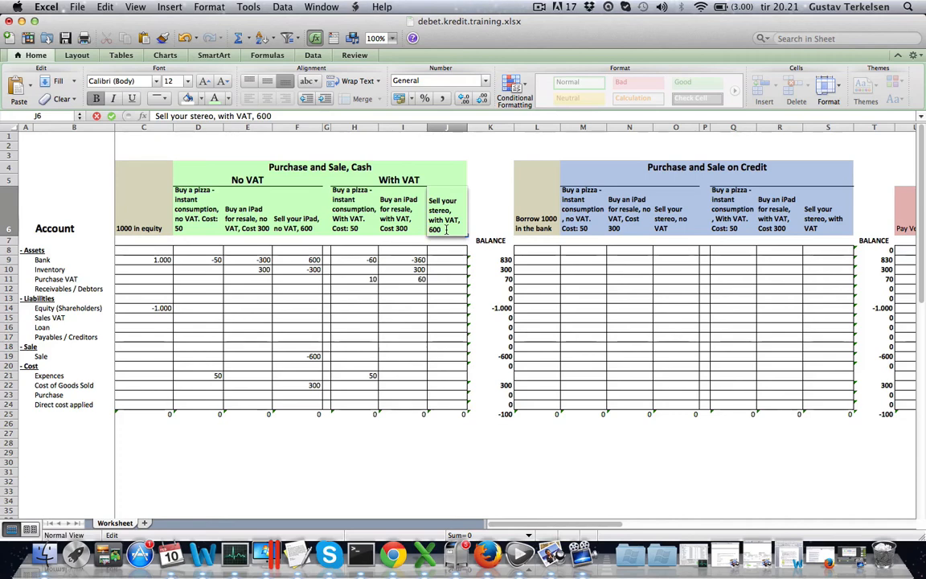
pyautogui.press('BackSpace')
pyautogui.press('BackSpace')
pyautogui.press('BackSpace')
pyautogui.press('BackSpace')
pyautogui.press('BackSpace')
pyautogui.press('BackSpace')
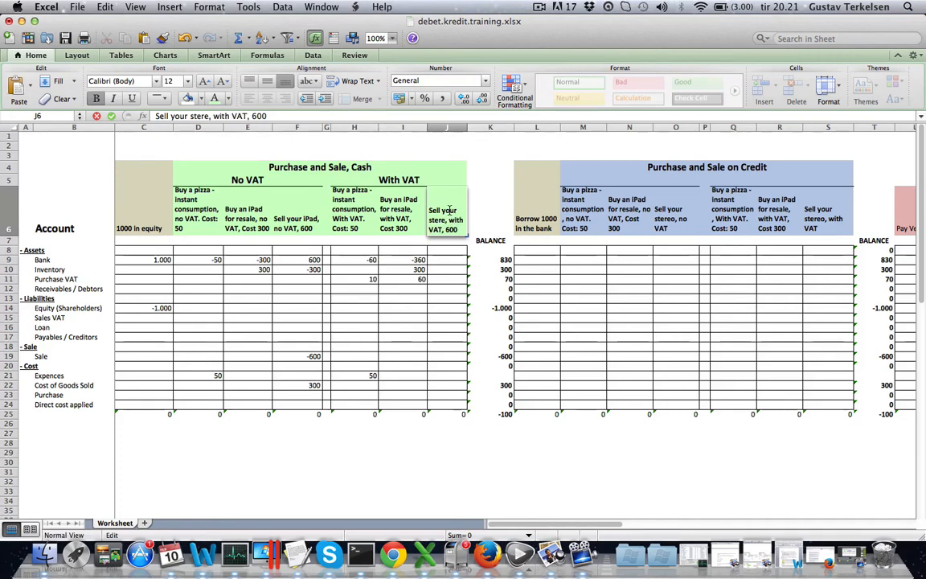
pyautogui.write('iPad')
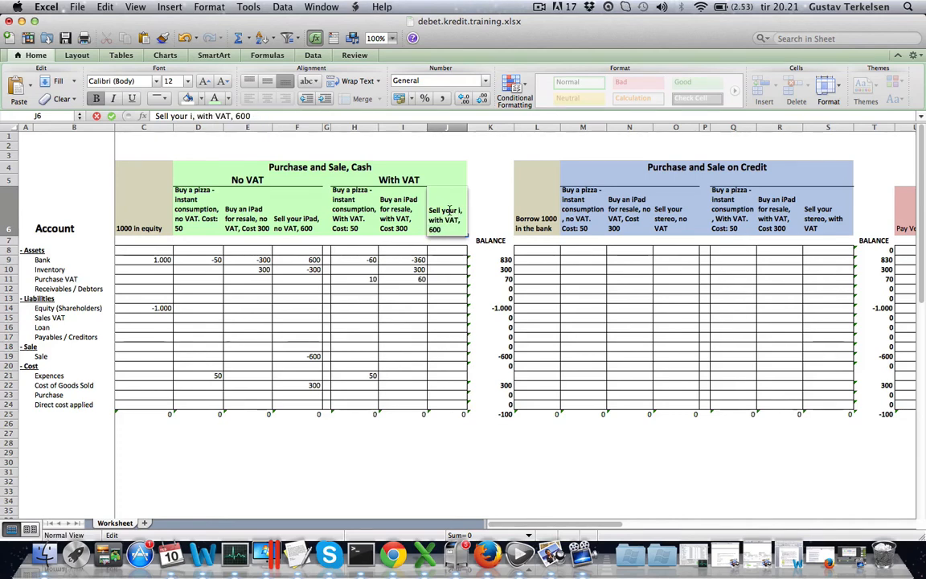
pyautogui.press('Return')
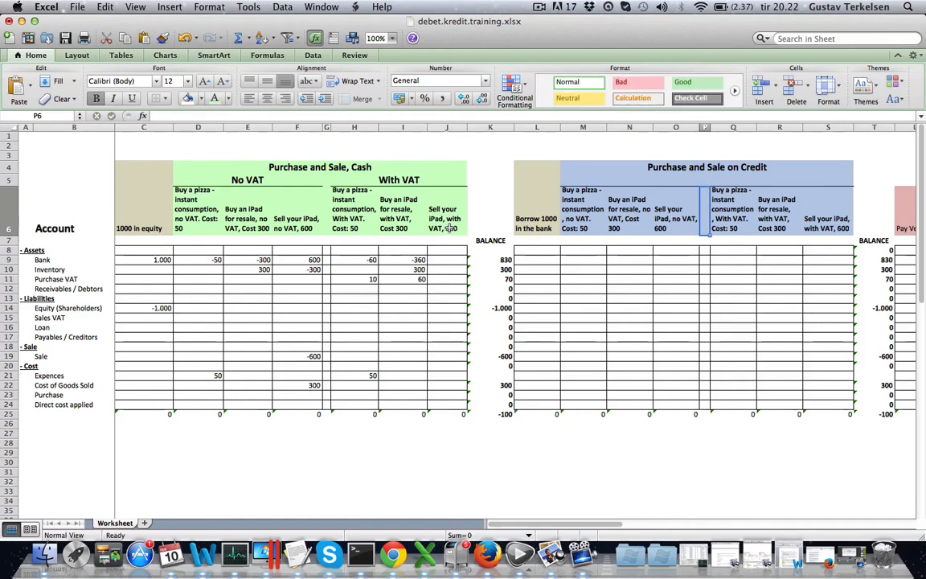
pyautogui.click(451, 229)
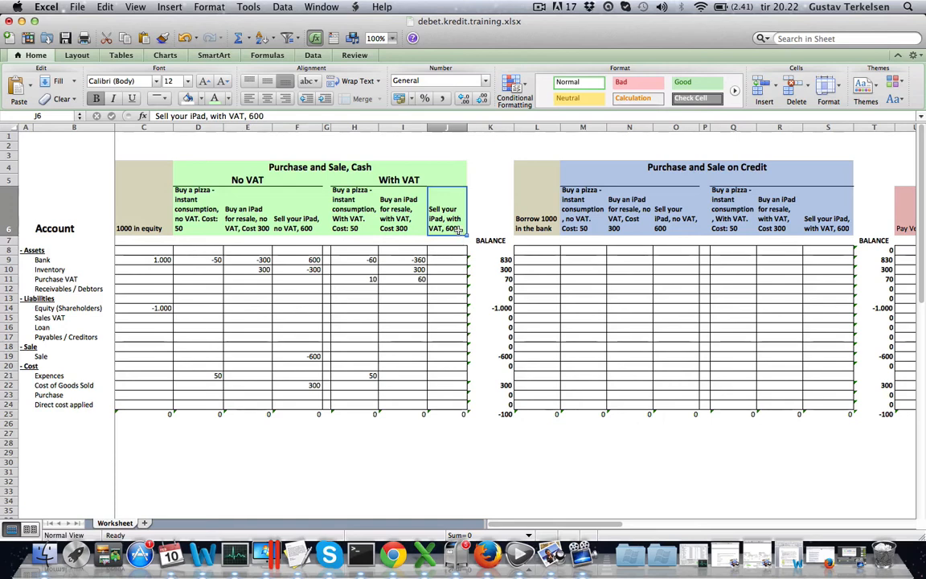
# Enter 720 for Bank in the with-VAT cash iPad sale column, cell J9.
pyautogui.click(451, 259)
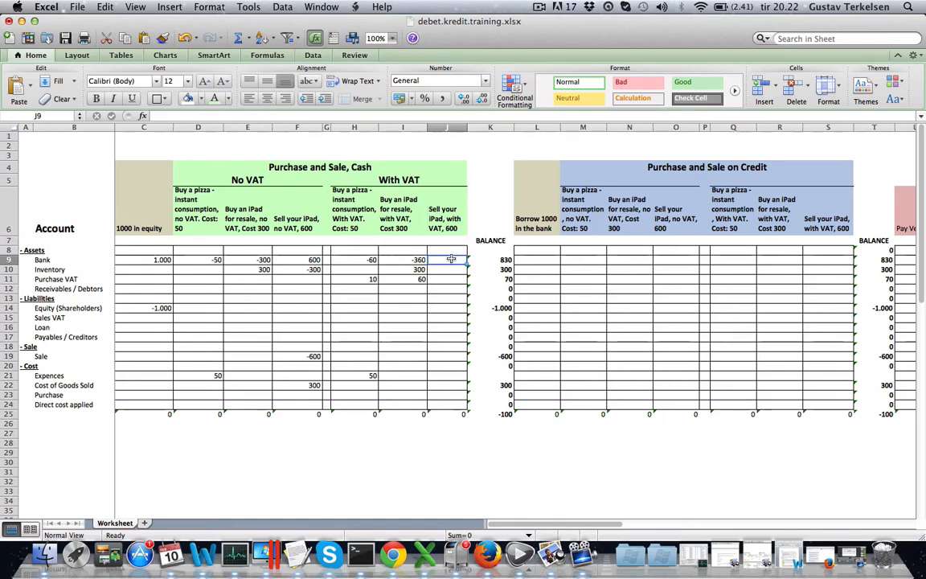
pyautogui.write('720')
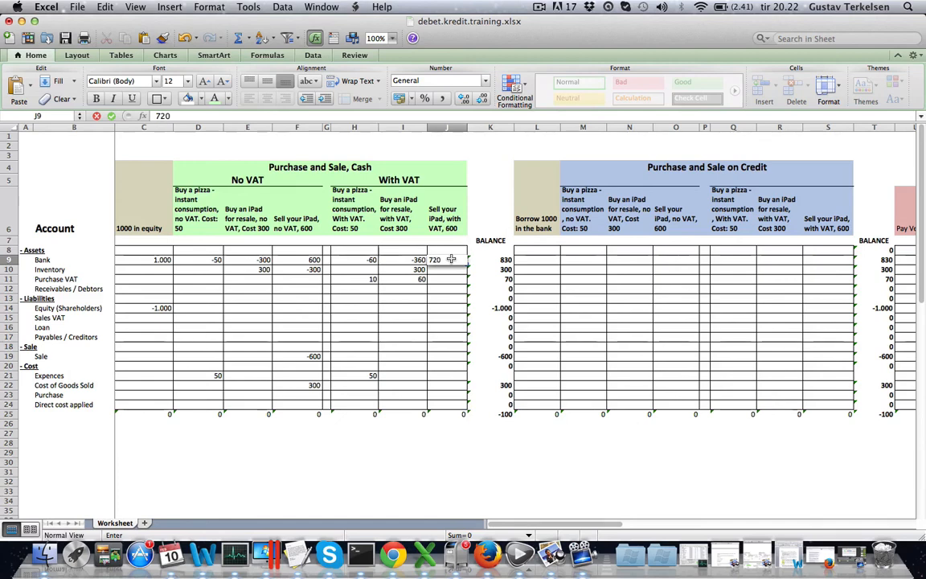
pyautogui.press('Tab')
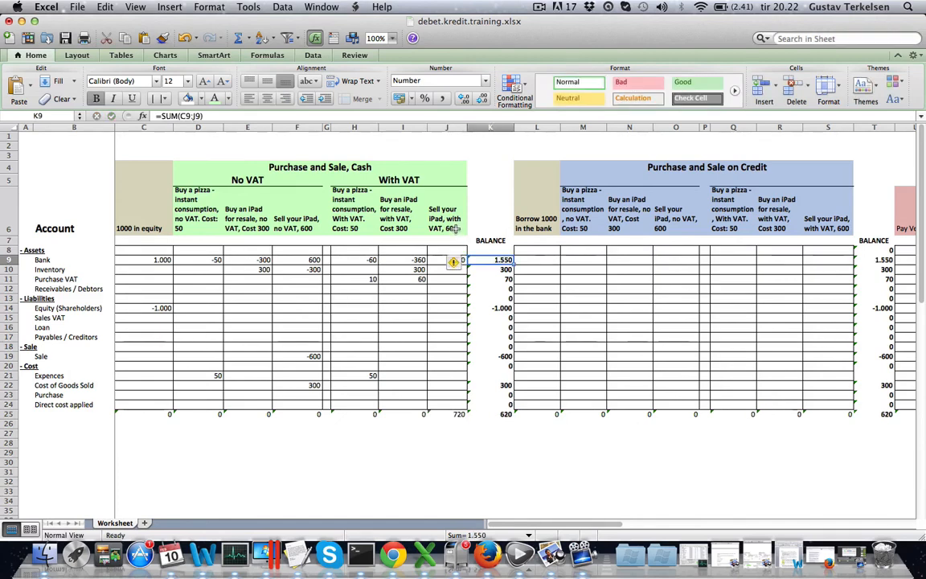
pyautogui.click(446, 309)
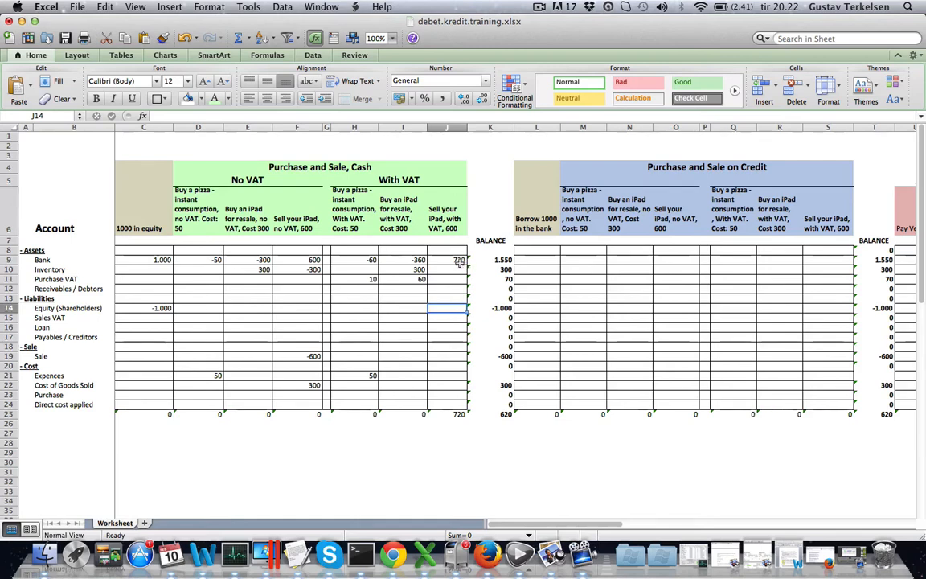
pyautogui.click(457, 262)
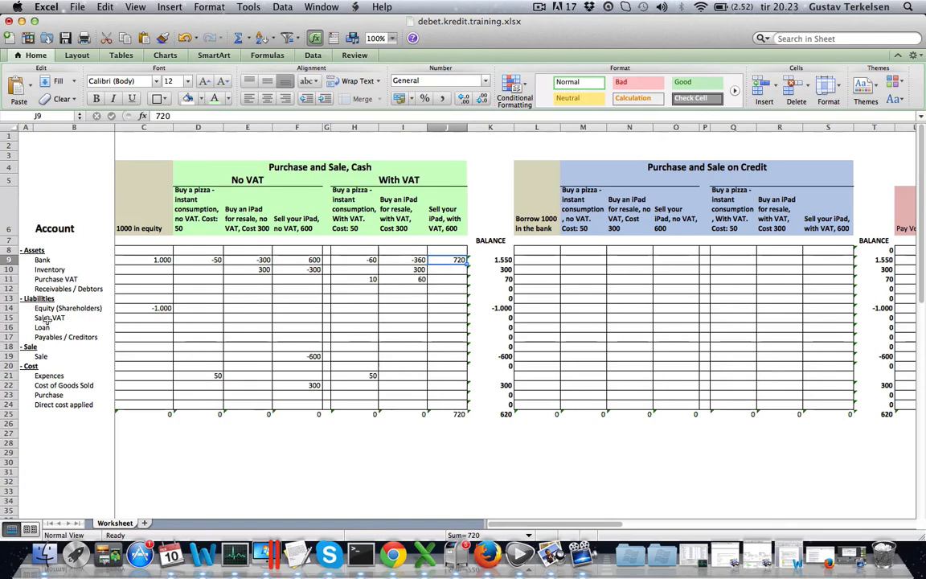
# Enter -120 for Sales VAT in the with-VAT cash iPad sale column, cell J15.
pyautogui.click(9, 319)
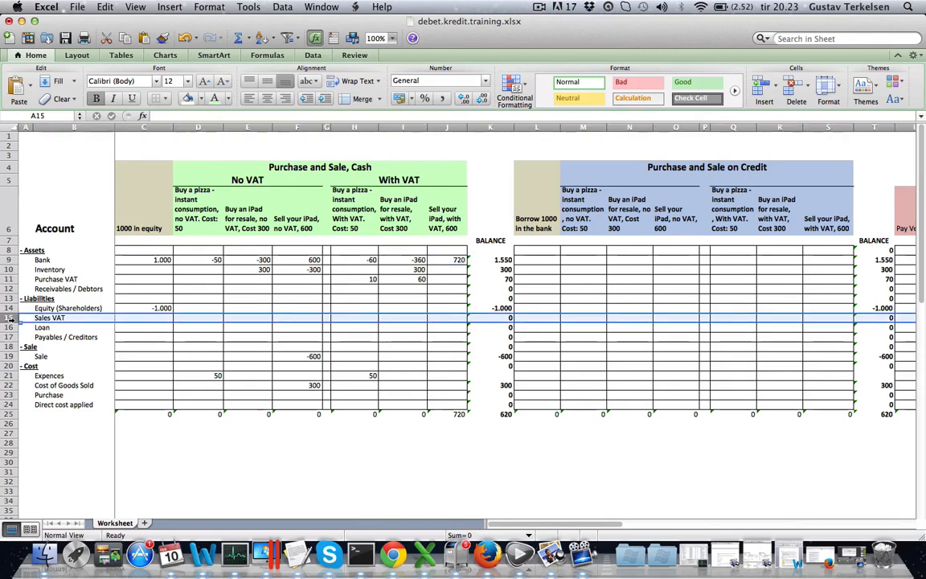
pyautogui.click(455, 317)
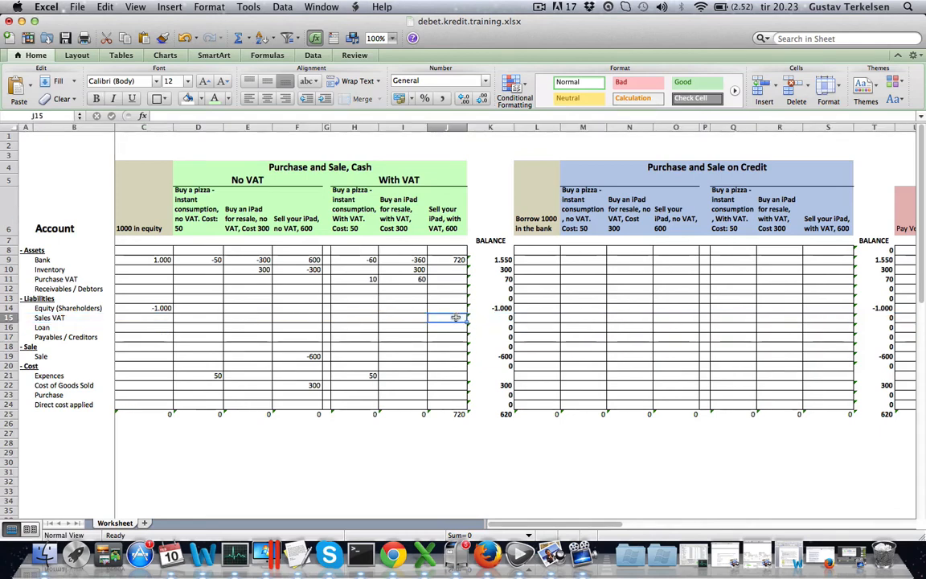
pyautogui.write('-')
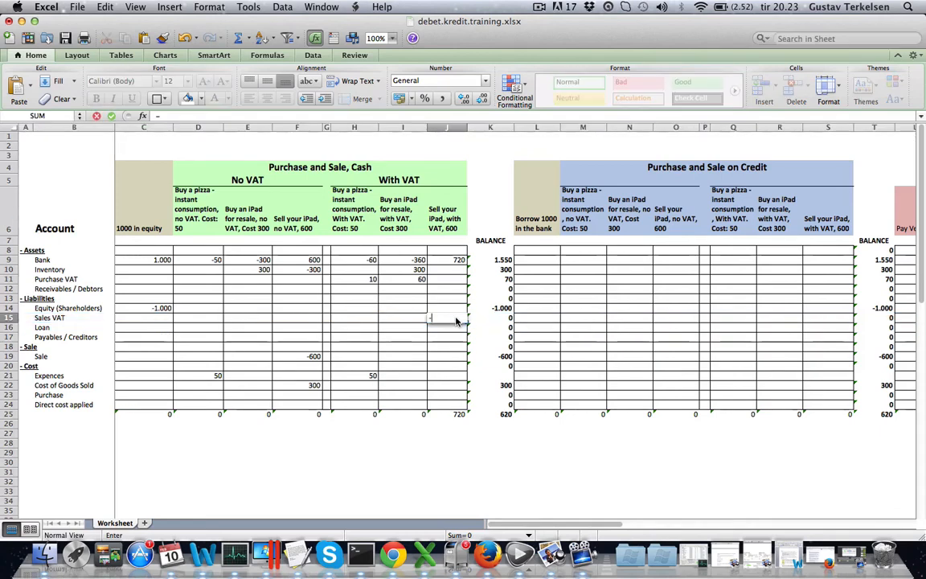
pyautogui.write('120')
pyautogui.press('Tab')
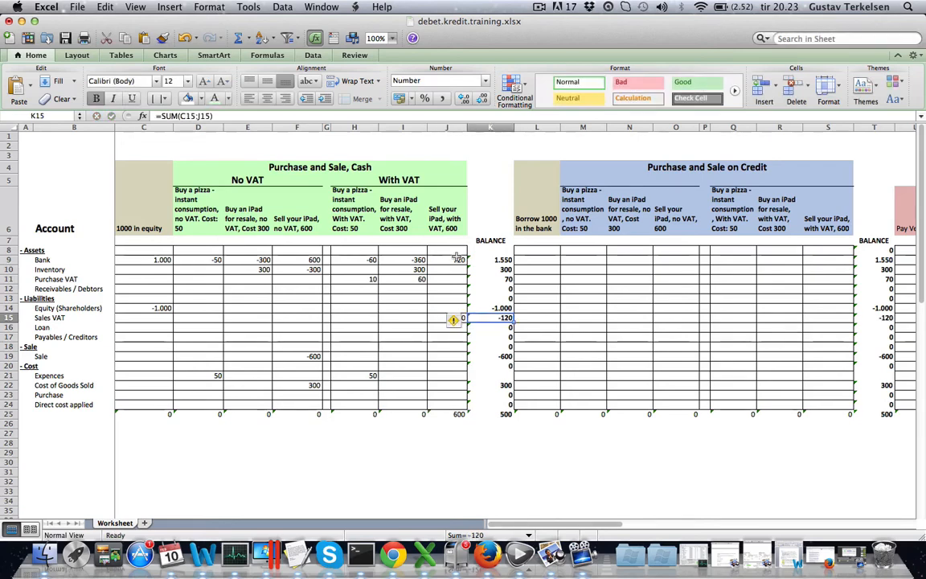
# Enter -600 for Sale in the with-VAT cash iPad sale column, cell J19, and check the column total in J25.
pyautogui.click(456, 259)
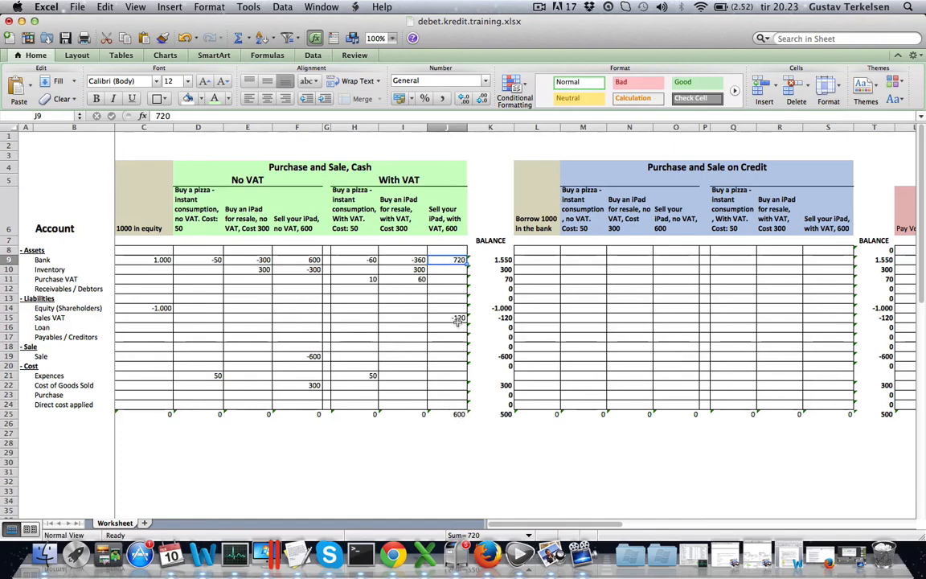
pyautogui.click(459, 414)
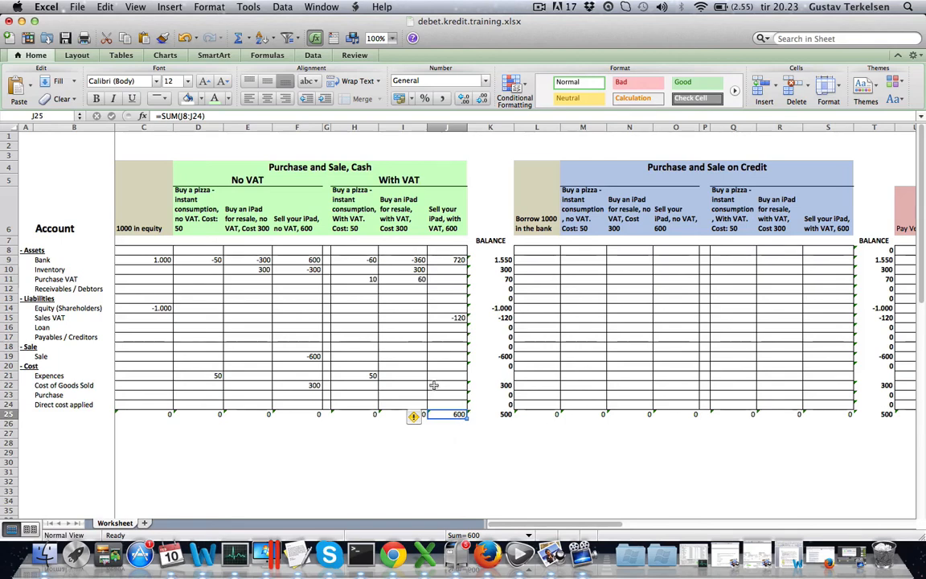
pyautogui.click(10, 356)
pyautogui.click(313, 355)
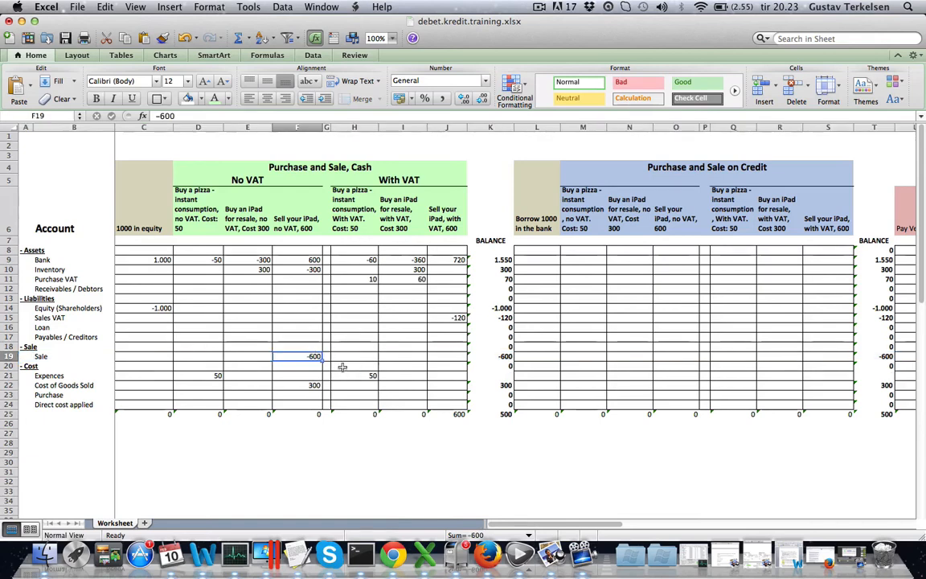
pyautogui.click(444, 357)
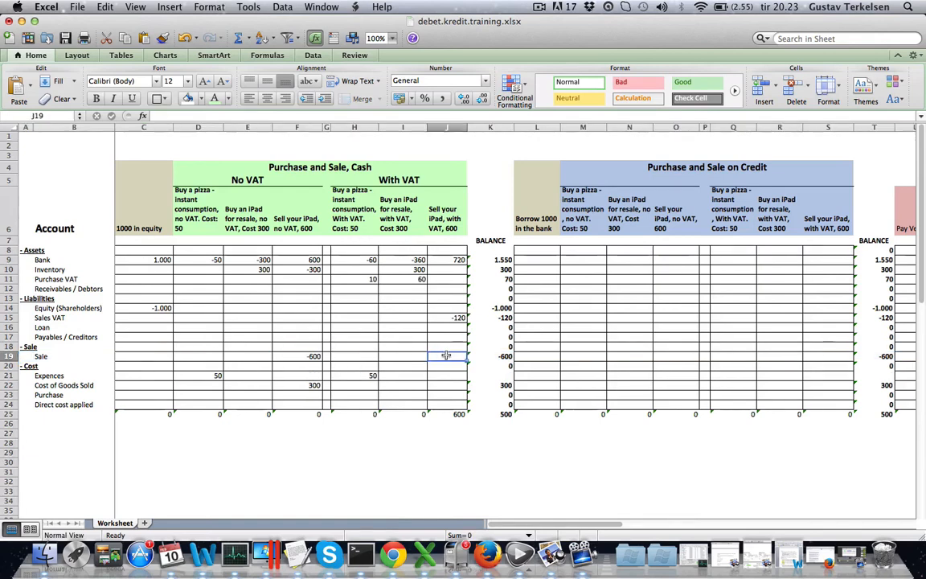
pyautogui.write('-600')
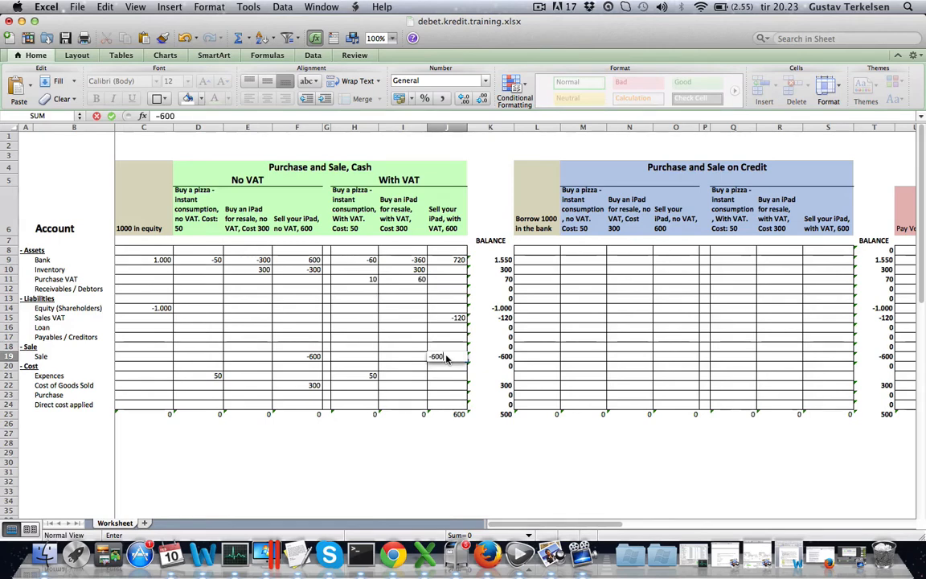
pyautogui.press('Tab')
pyautogui.click(455, 383)
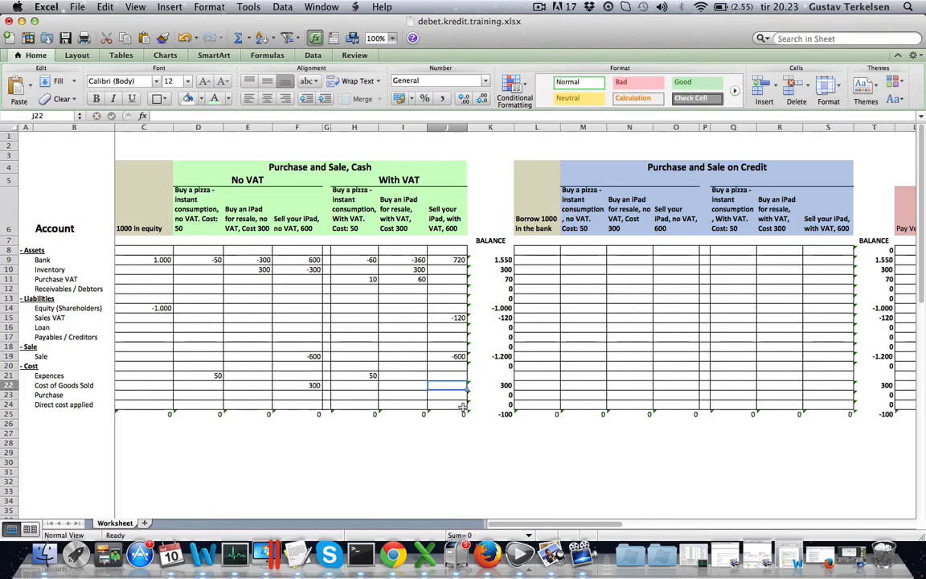
pyautogui.click(463, 414)
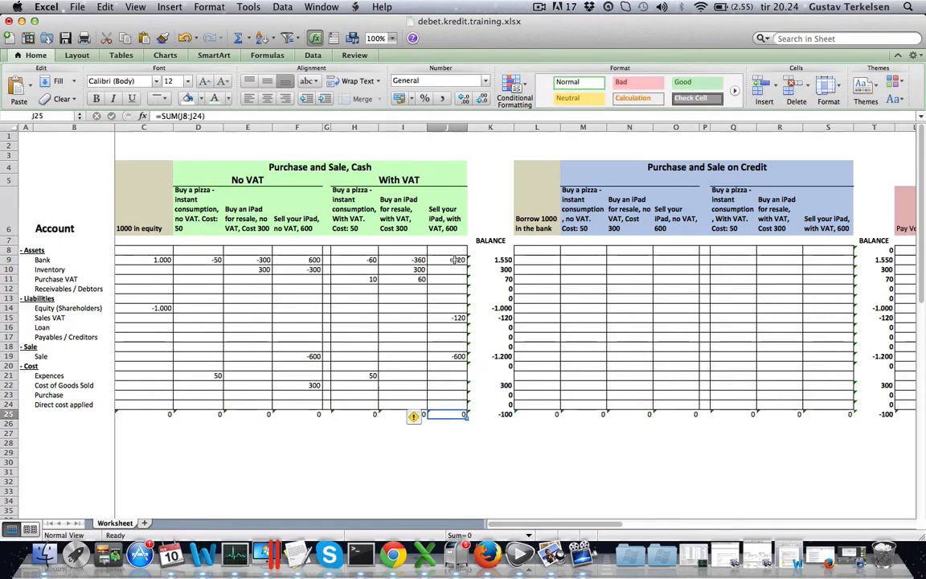
# Enter -300 for Inventory in the with-VAT cash iPad sale column, cell J10, and check the column total.
pyautogui.click(455, 260)
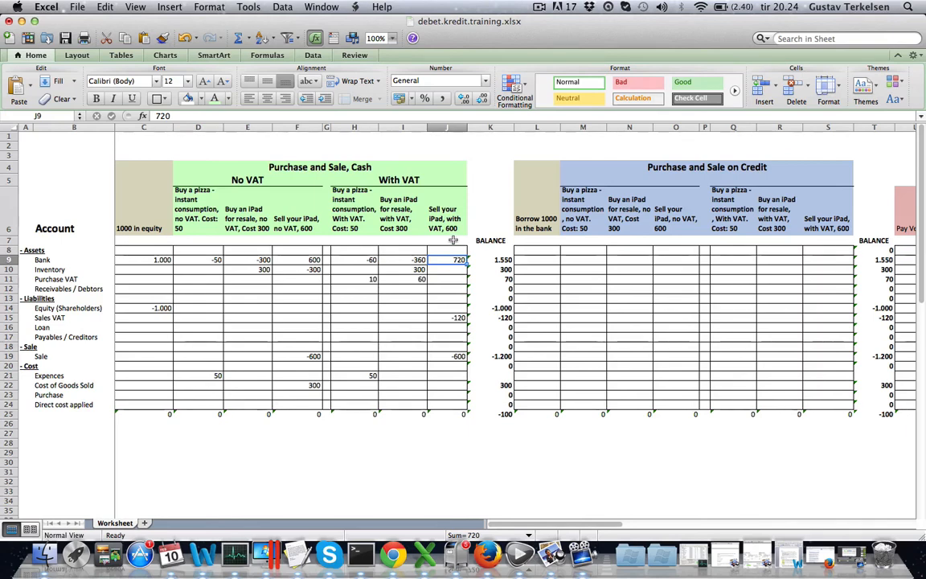
pyautogui.click(441, 270)
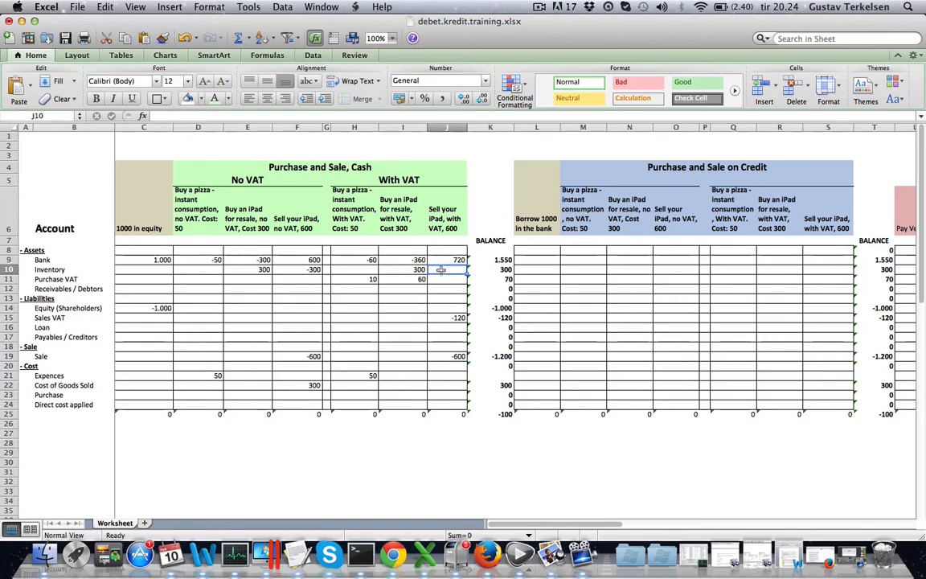
pyautogui.write('=')
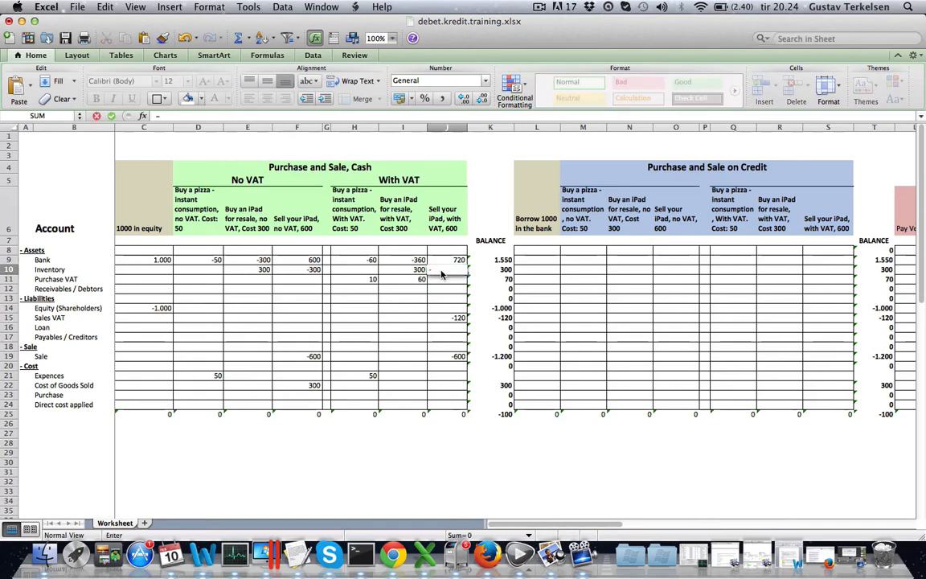
pyautogui.write('-300')
pyautogui.press('Tab')
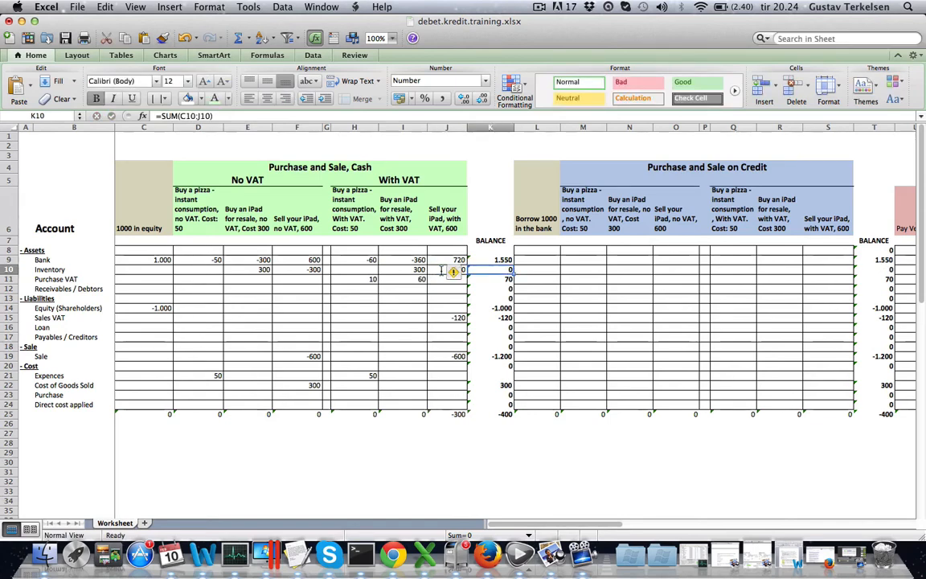
pyautogui.click(442, 270)
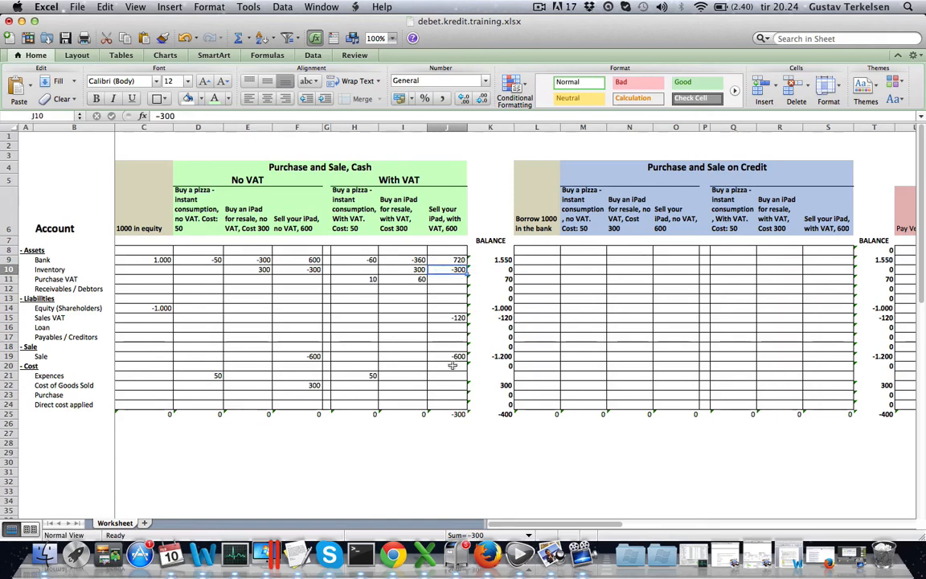
pyautogui.click(455, 414)
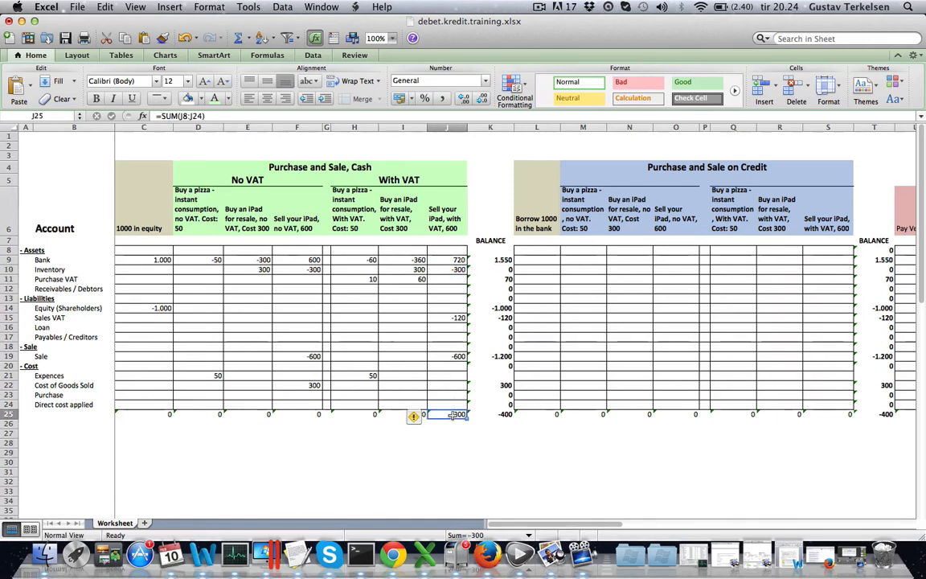
# Enter 300 for Cost of Goods Sold in J22 to offset the Inventory entry, and review the with-VAT iPad sale postings.
pyautogui.click(458, 271)
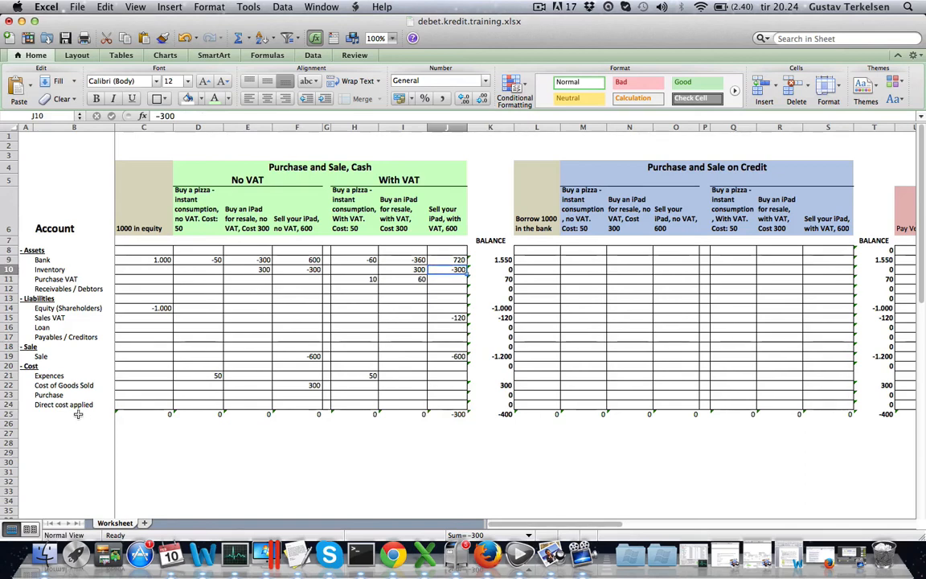
pyautogui.click(10, 385)
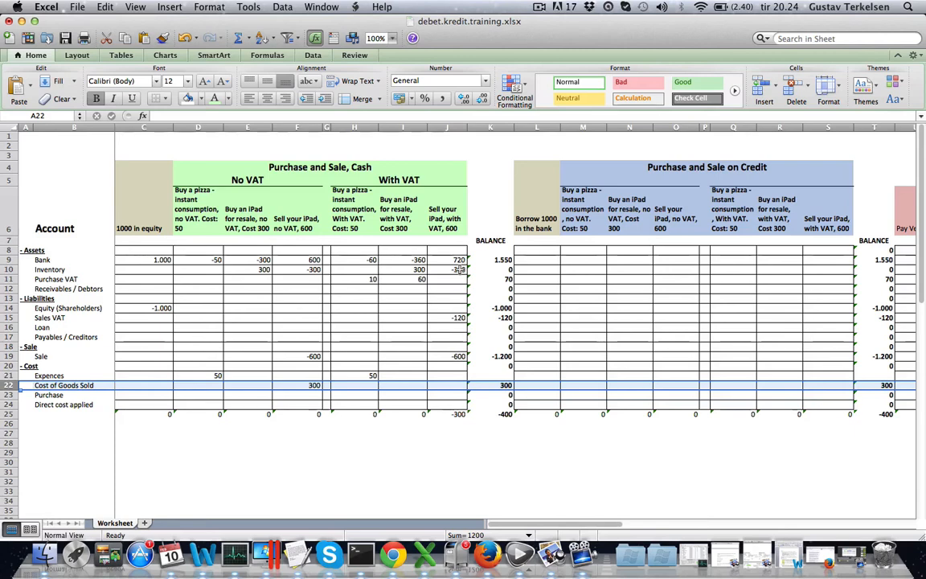
pyautogui.click(458, 271)
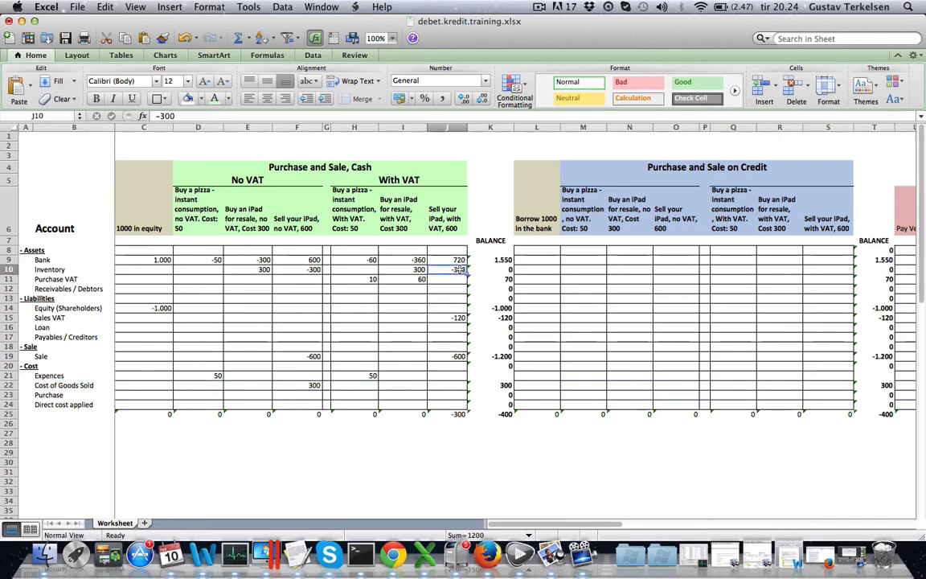
pyautogui.click(452, 388)
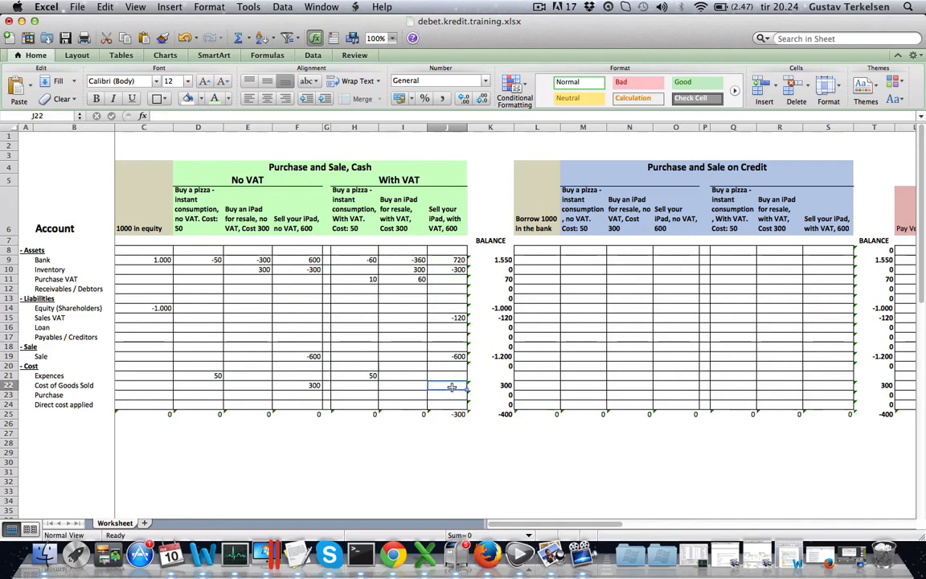
pyautogui.write('300')
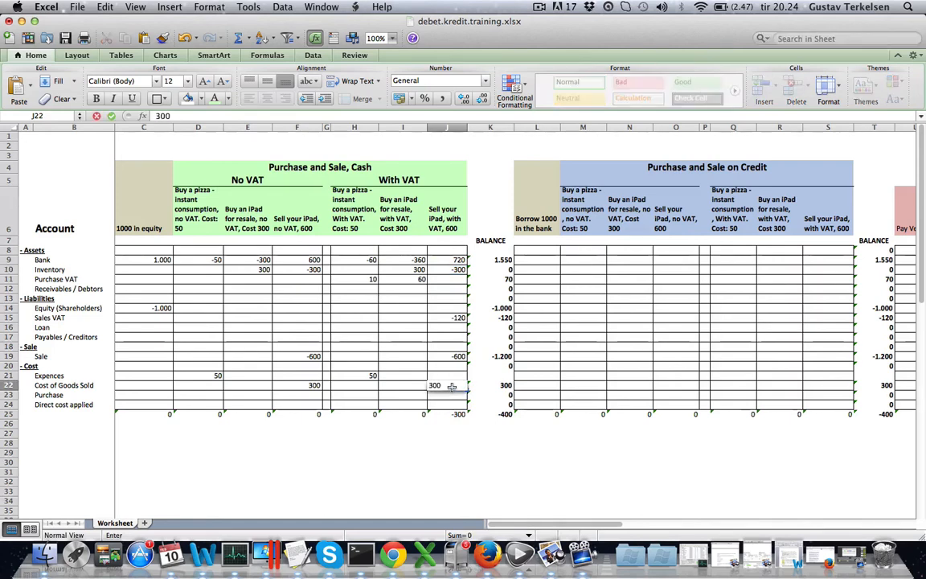
pyautogui.press('Tab')
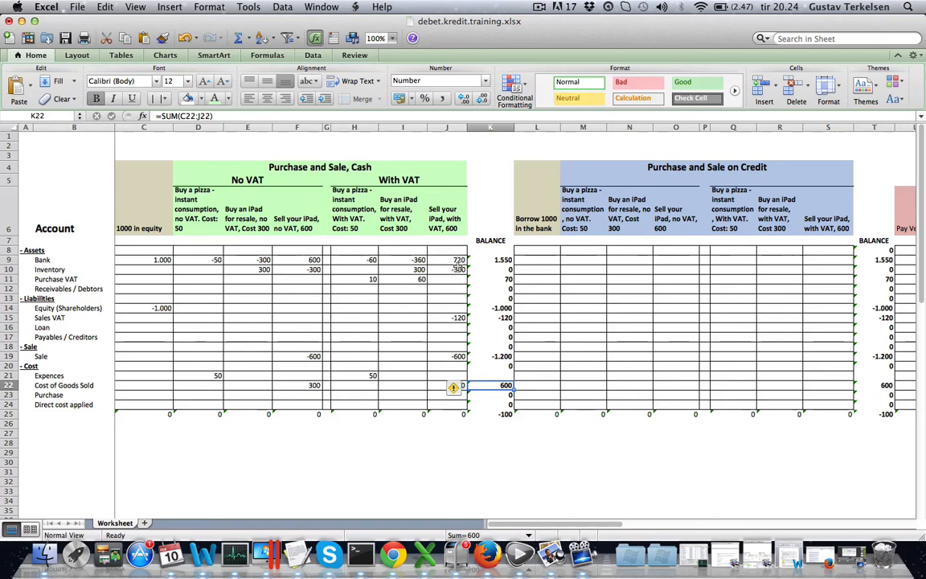
pyautogui.click(458, 259)
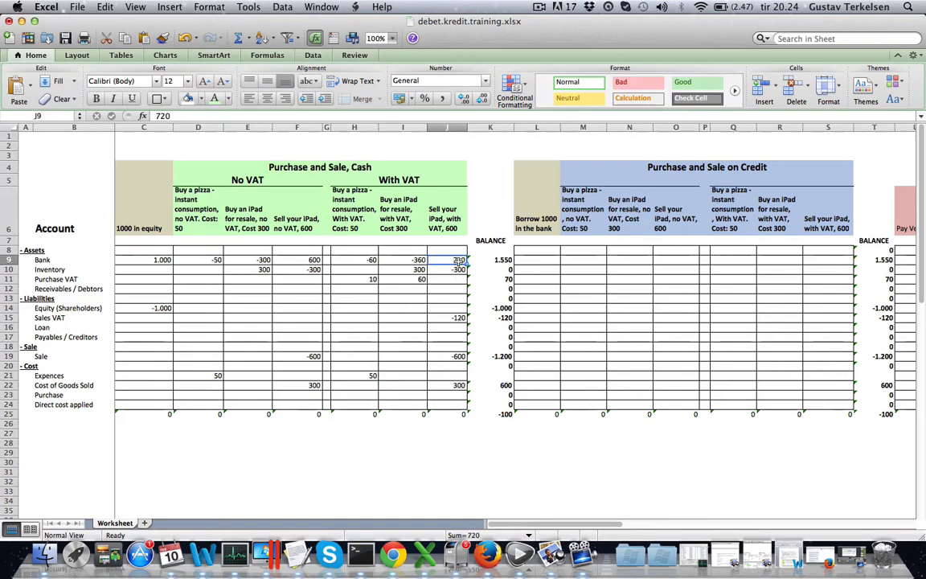
pyautogui.moveTo(445, 259); pyautogui.dragTo(460, 397)
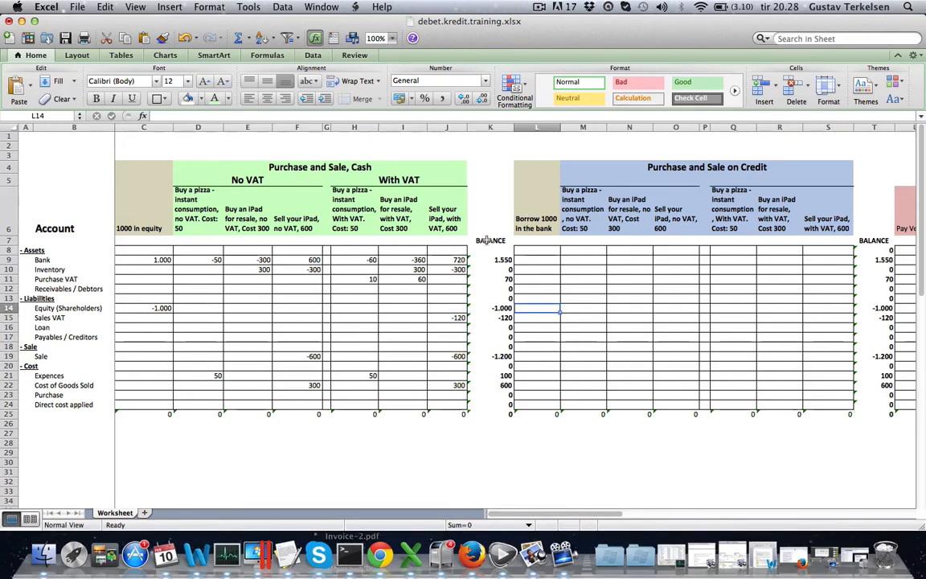
# Examine the cash section's BALANCE column, checking the Bank and Inventory balances and the total formula in K25.
pyautogui.click(486, 241)
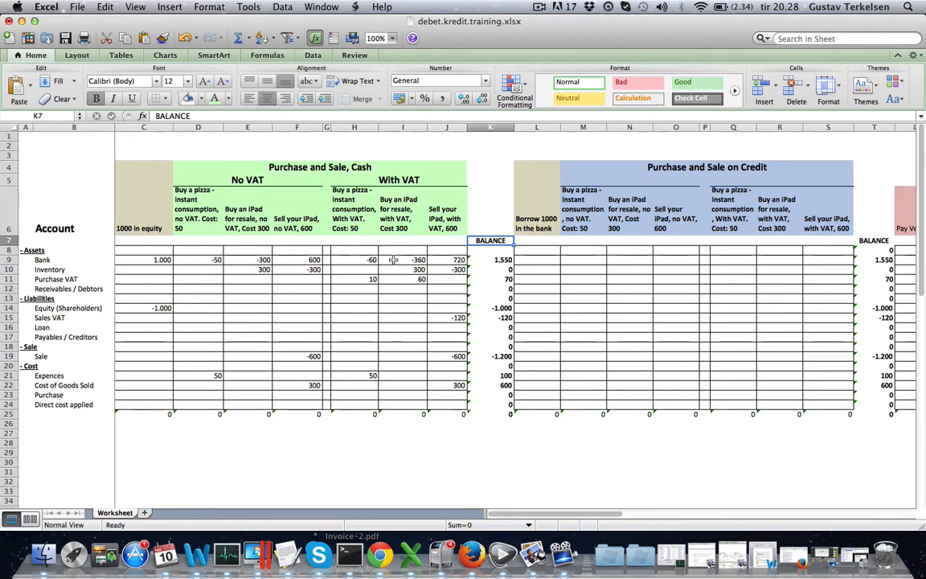
pyautogui.click(496, 260)
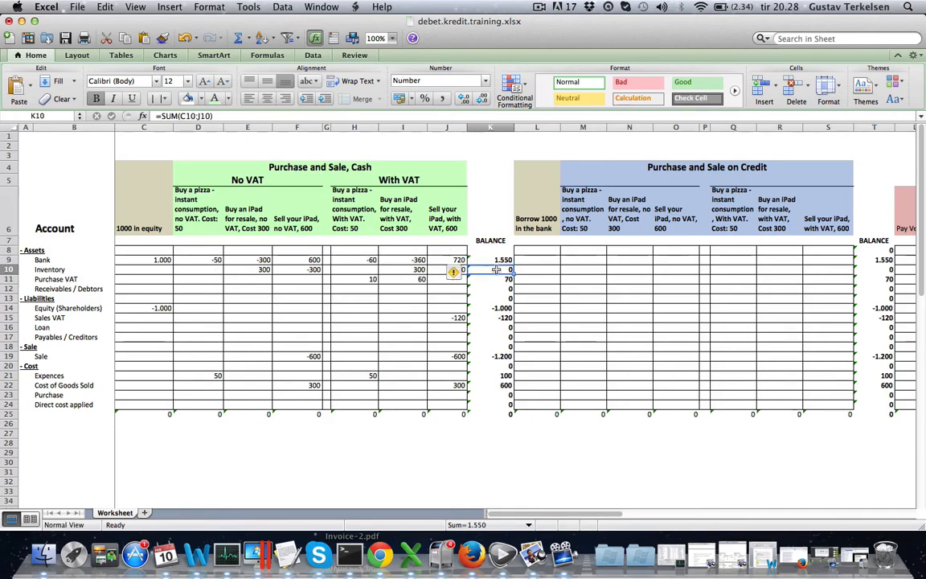
pyautogui.click(490, 269)
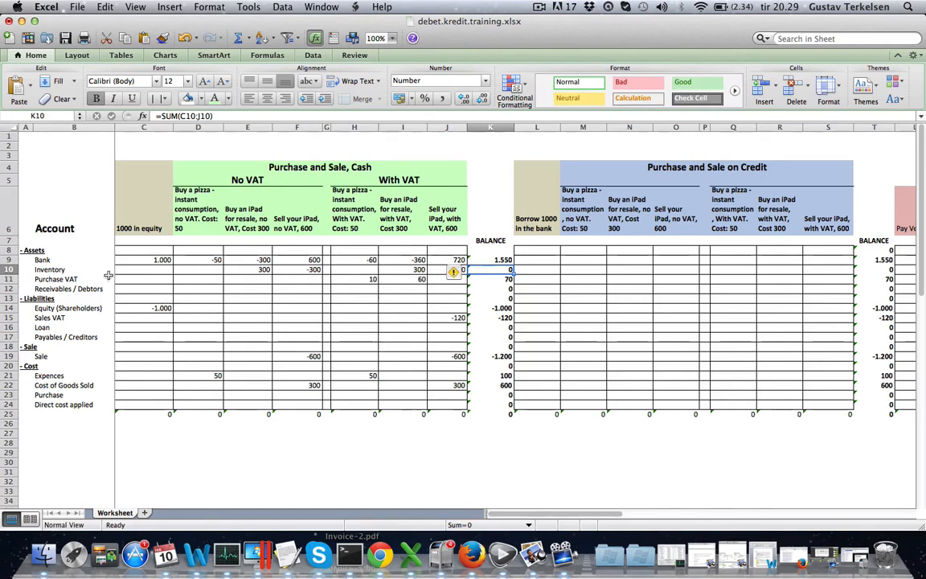
pyautogui.click(500, 415)
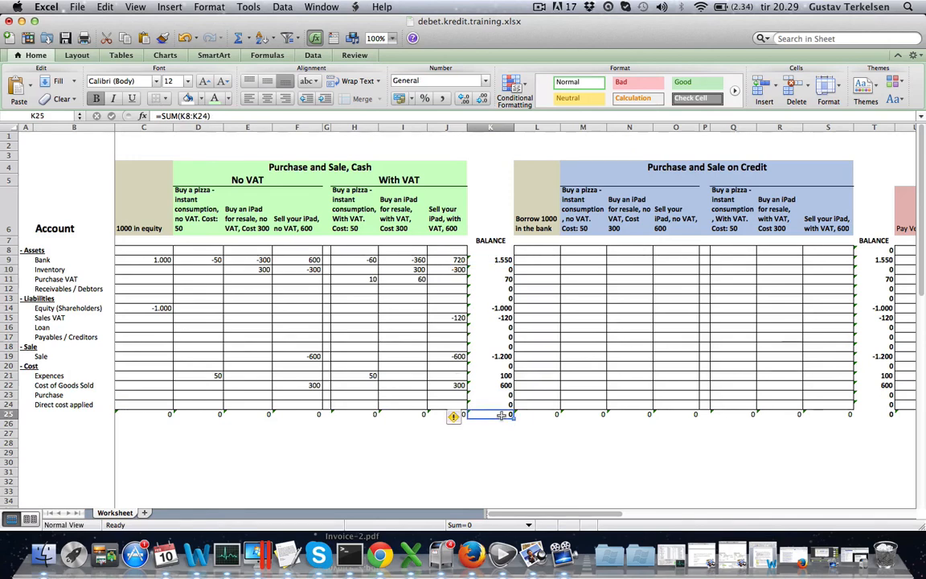
pyautogui.doubleClick(500, 415)
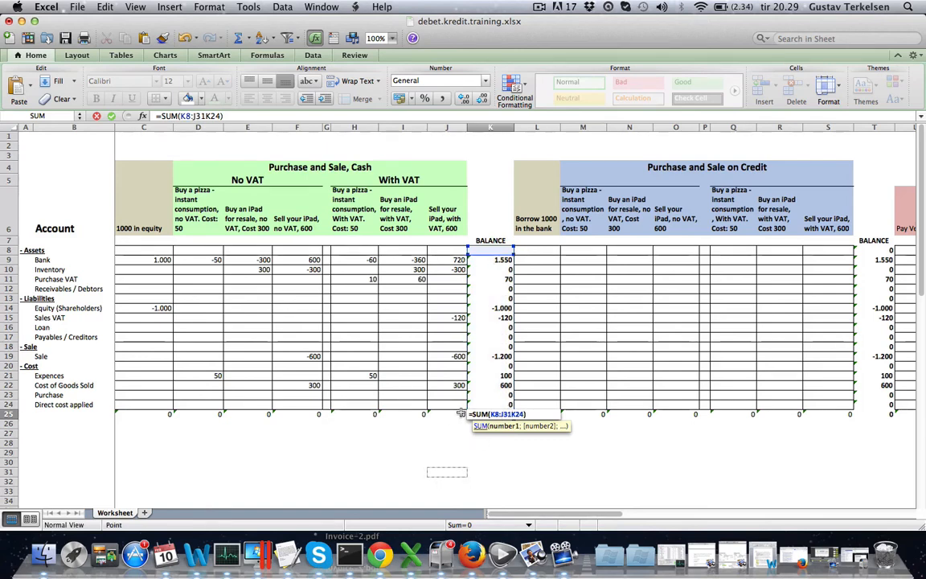
pyautogui.press('Return')
# Compare the BALANCE sums of the asset accounts, the liability accounts K14:K17, and the sale and cost accounts K19:K24.
pyautogui.click(503, 260)
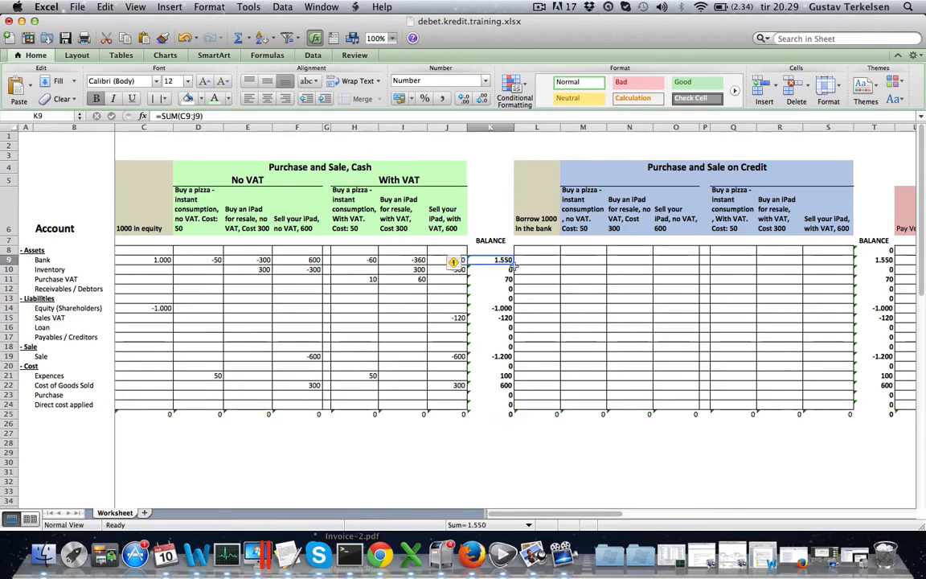
pyautogui.click(496, 281)
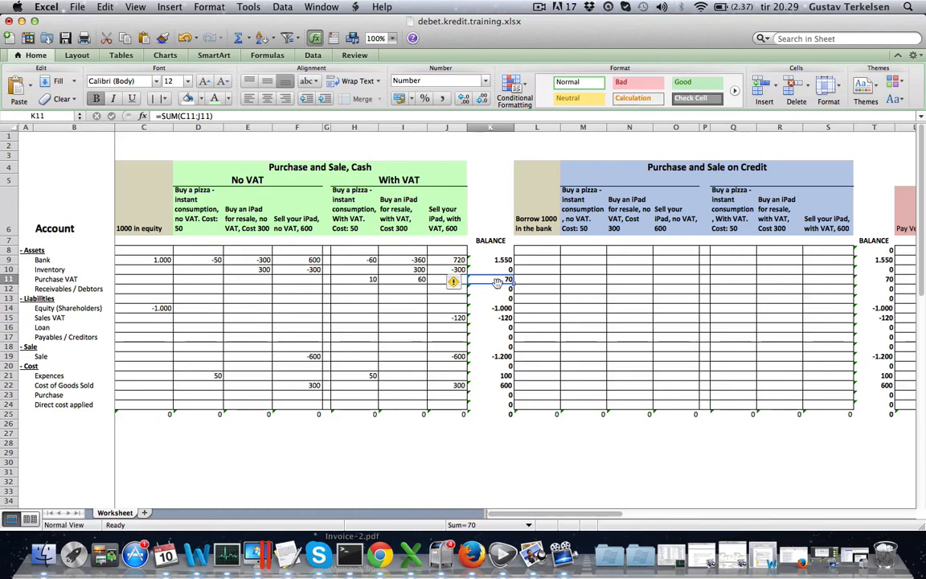
pyautogui.moveTo(500, 259); pyautogui.dragTo(505, 290)
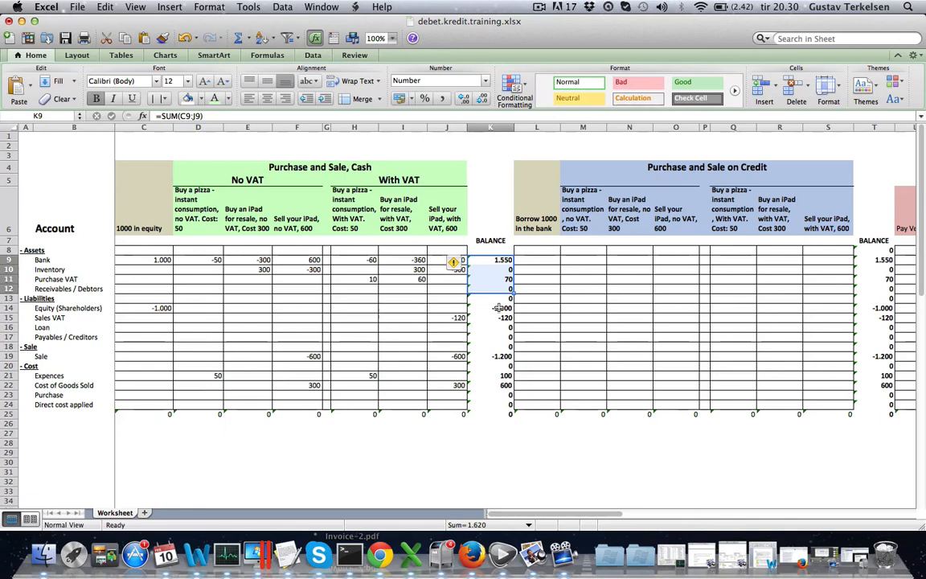
pyautogui.moveTo(499, 308); pyautogui.dragTo(505, 336)
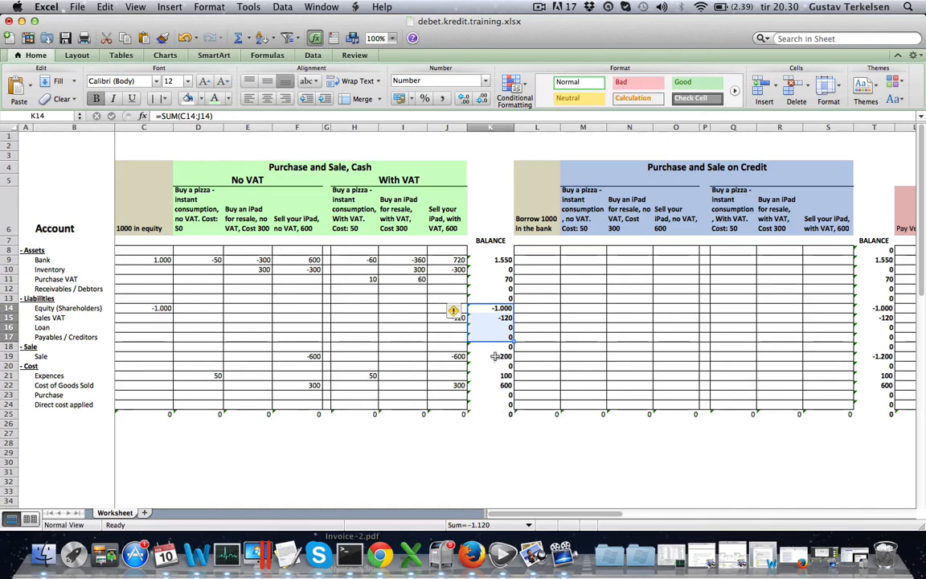
pyautogui.moveTo(495, 357); pyautogui.dragTo(499, 400)
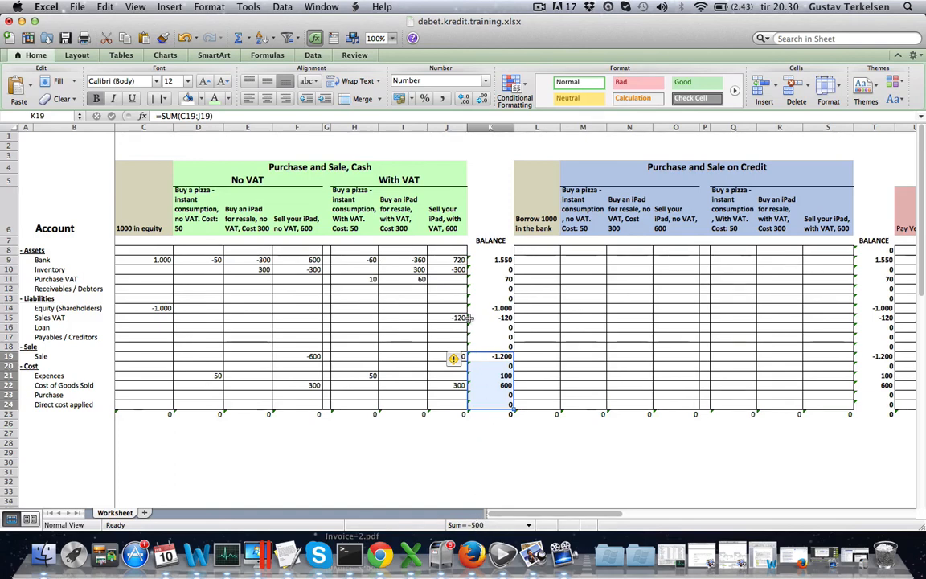
pyautogui.moveTo(498, 309); pyautogui.dragTo(498, 347)
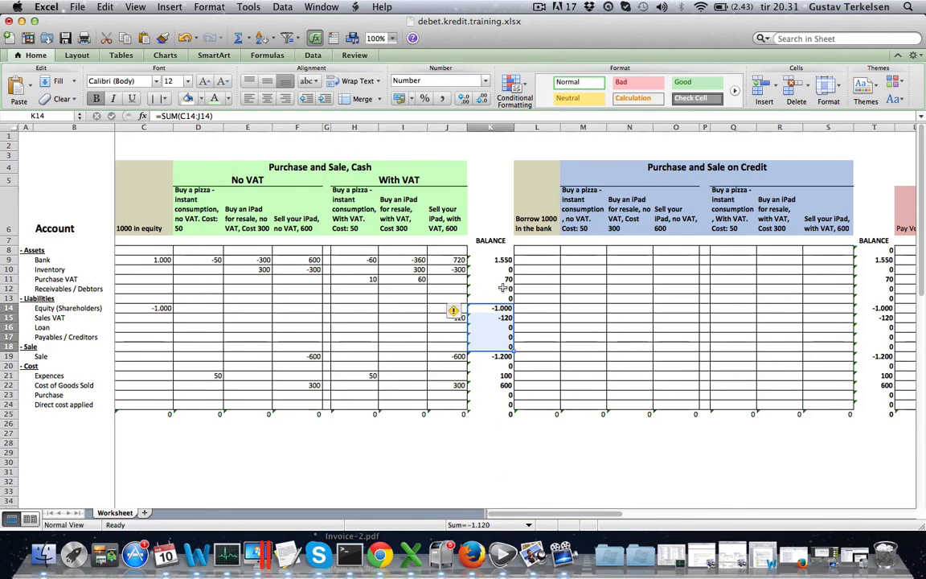
pyautogui.moveTo(499, 260); pyautogui.dragTo(502, 295)
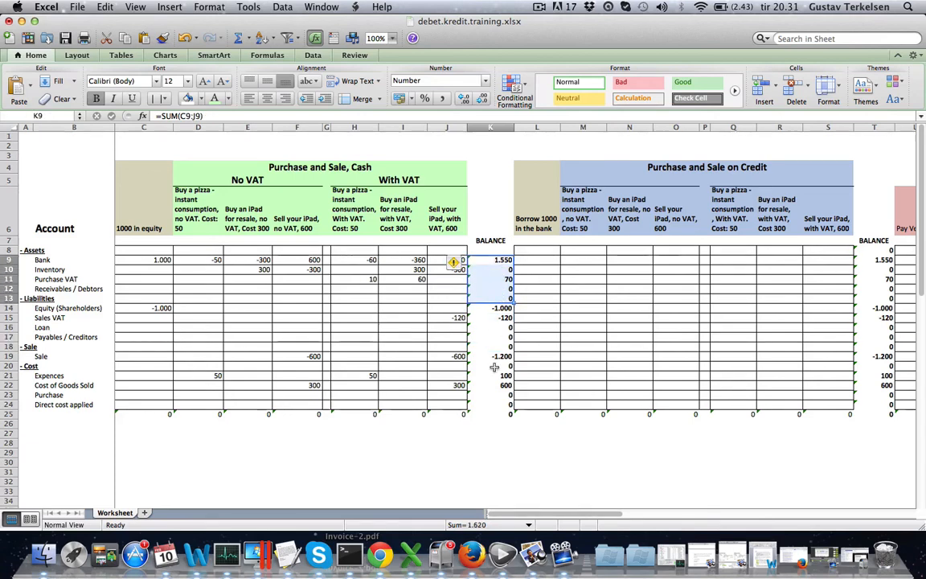
# Review the cash transactions block and its Sale balance in K19, and recheck the liability balances against the asset balances.
pyautogui.click(135, 163)
pyautogui.moveTo(135, 164); pyautogui.dragTo(464, 396)
pyautogui.click(496, 356)
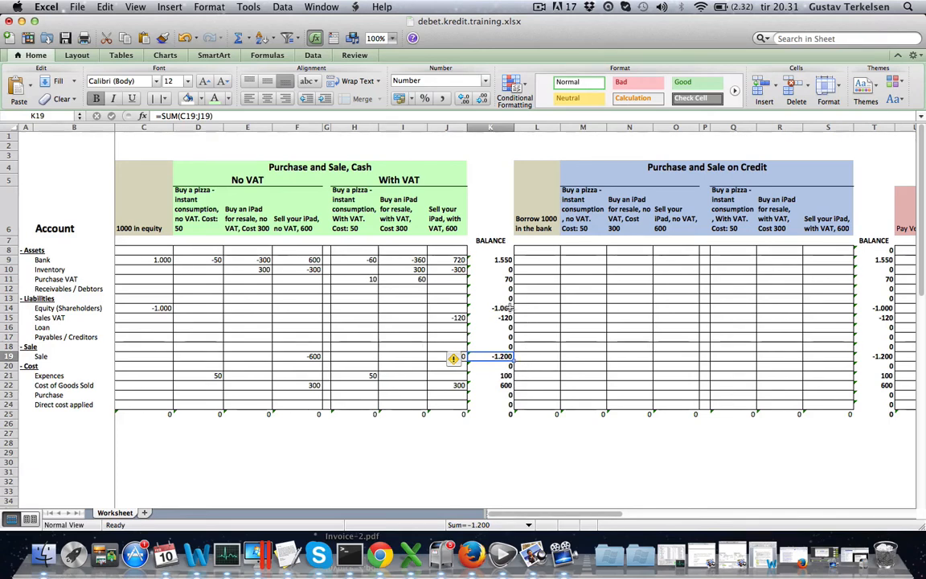
pyautogui.click(502, 308)
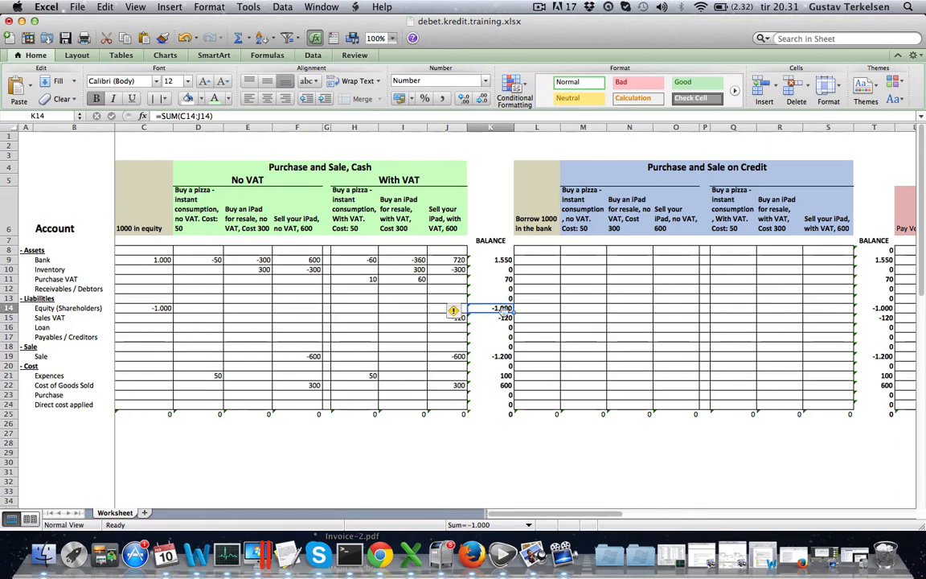
pyautogui.moveTo(502, 308); pyautogui.dragTo(507, 344)
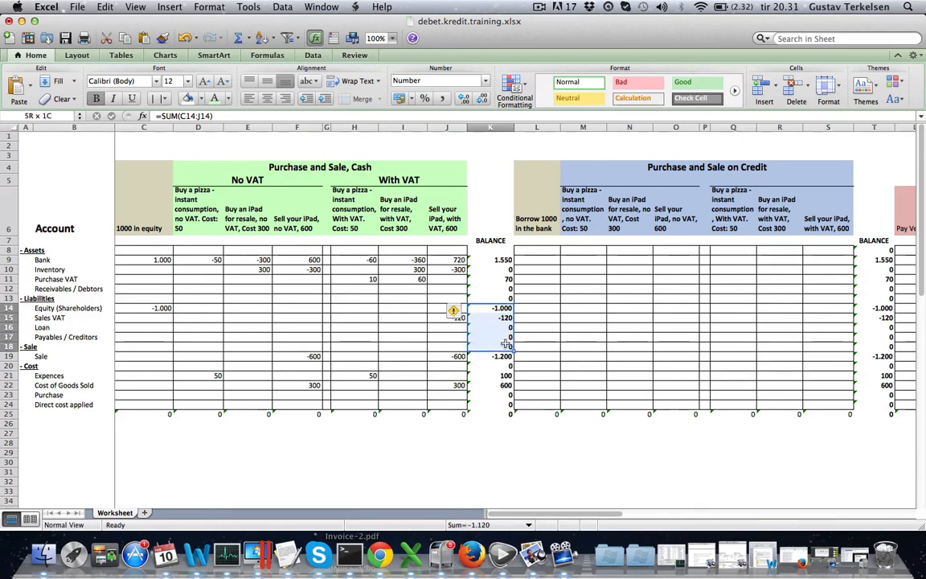
pyautogui.click(507, 344)
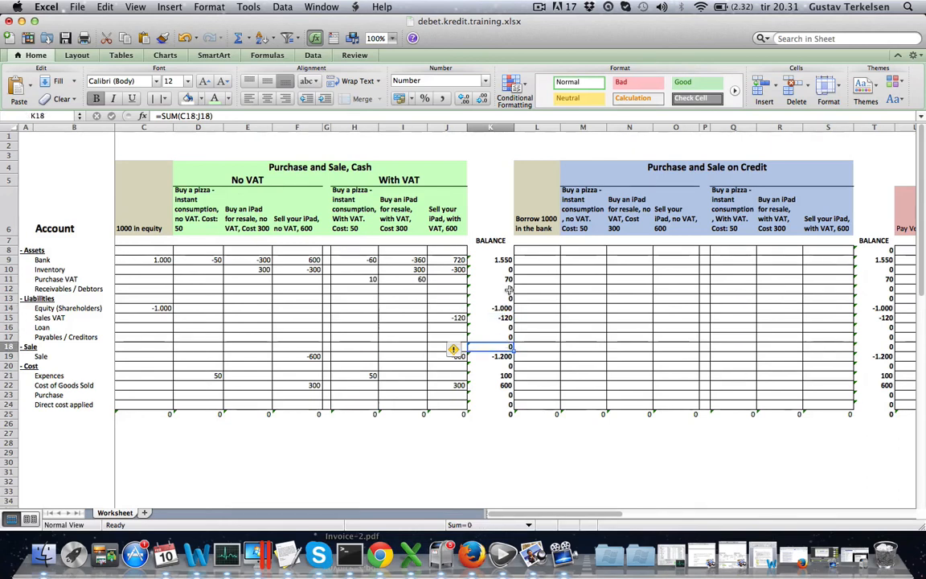
pyautogui.moveTo(504, 260); pyautogui.dragTo(505, 294)
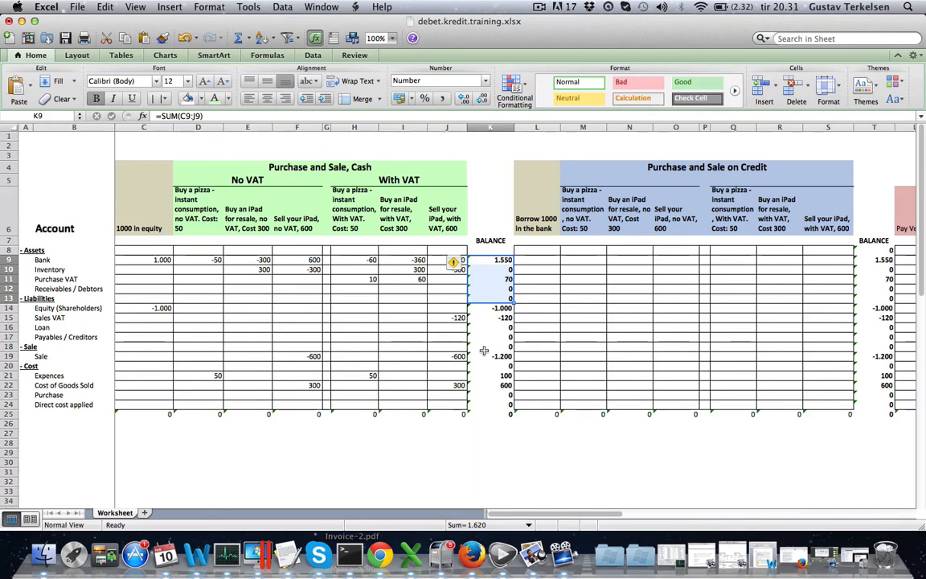
# Compare the Sales VAT balance in K15, traced to its posting in J15, with the Purchase VAT balance in K11.
pyautogui.click(496, 317)
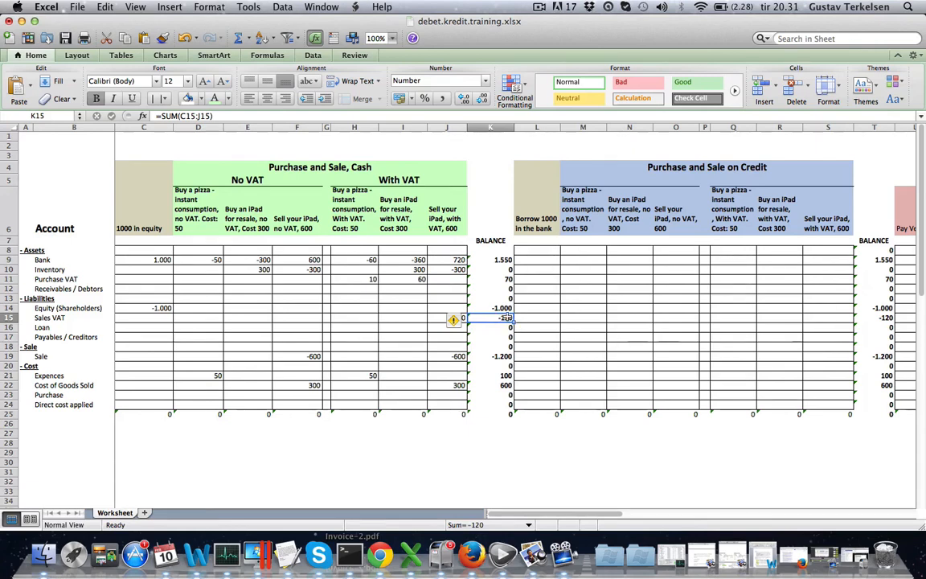
pyautogui.click(430, 319)
pyautogui.write('-120')
pyautogui.press('Return')
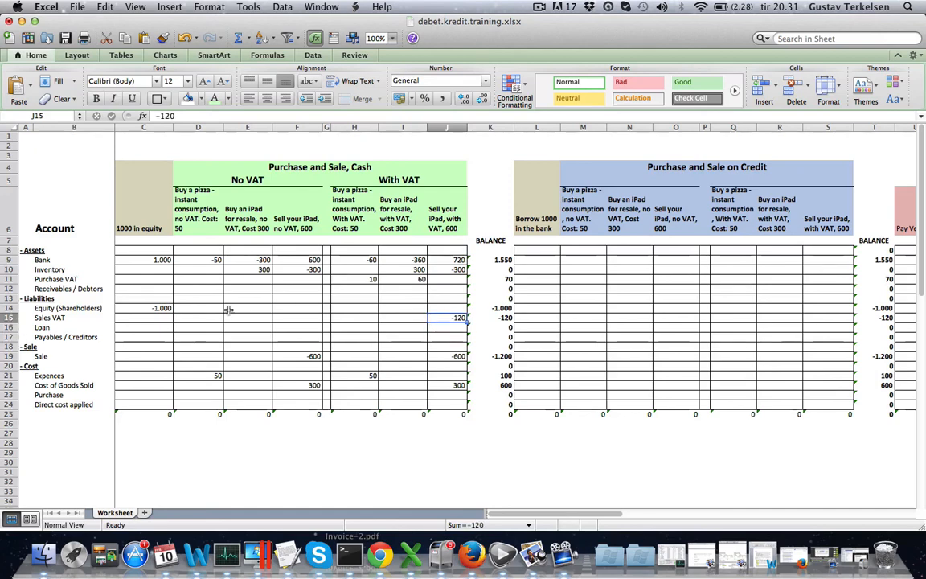
pyautogui.click(64, 319)
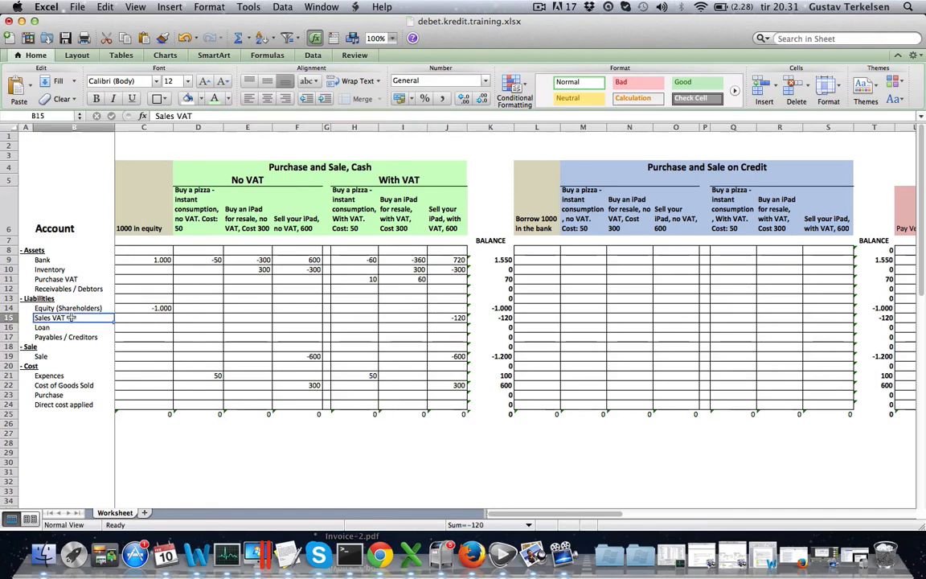
pyautogui.click(486, 318)
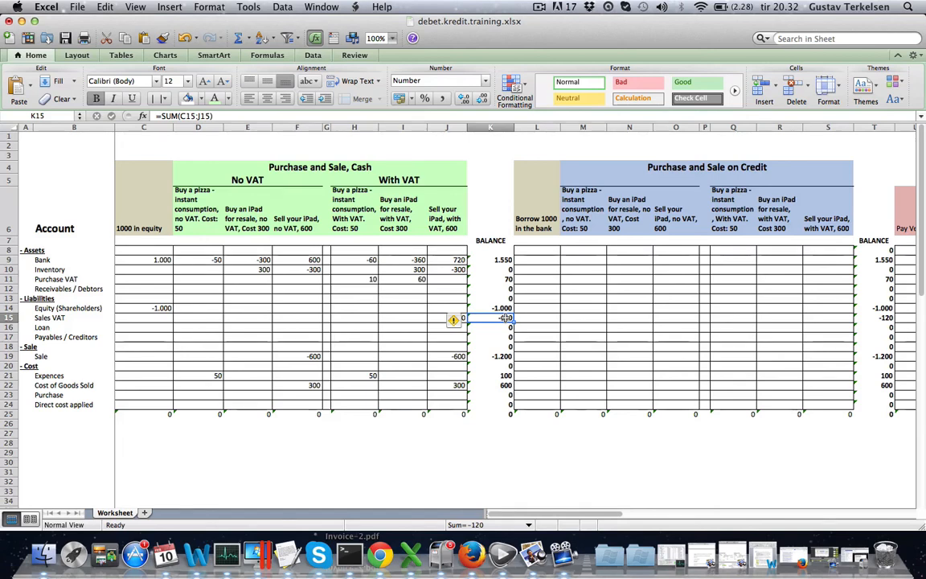
pyautogui.click(504, 279)
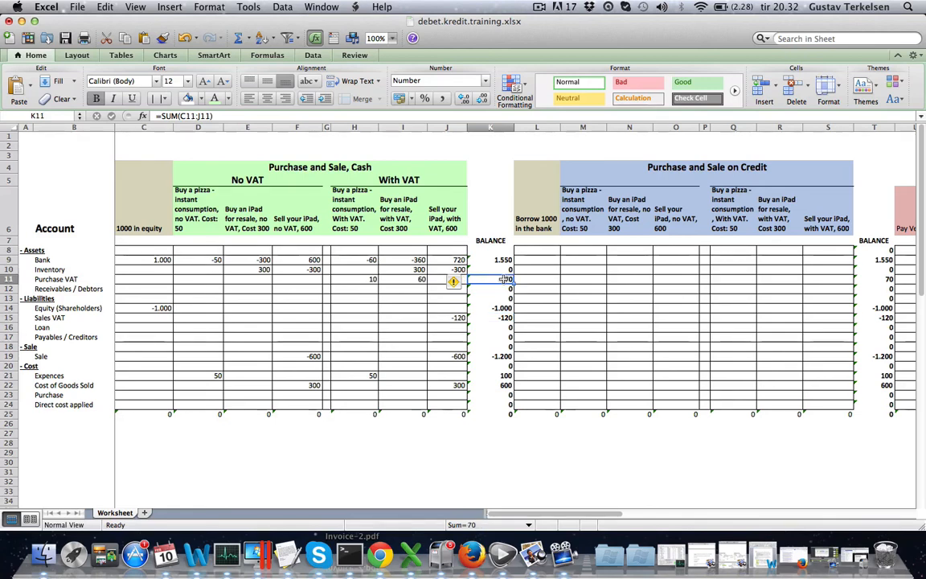
pyautogui.click(505, 318)
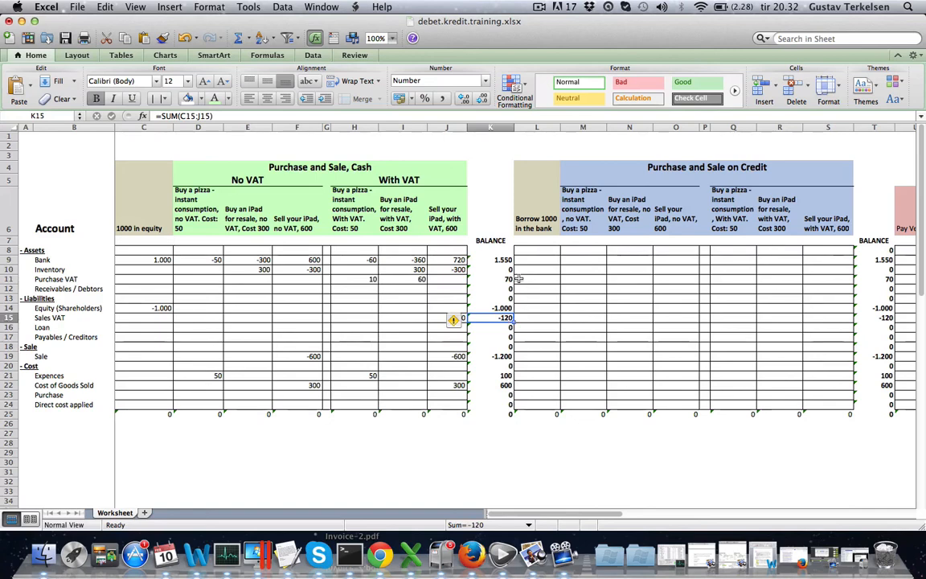